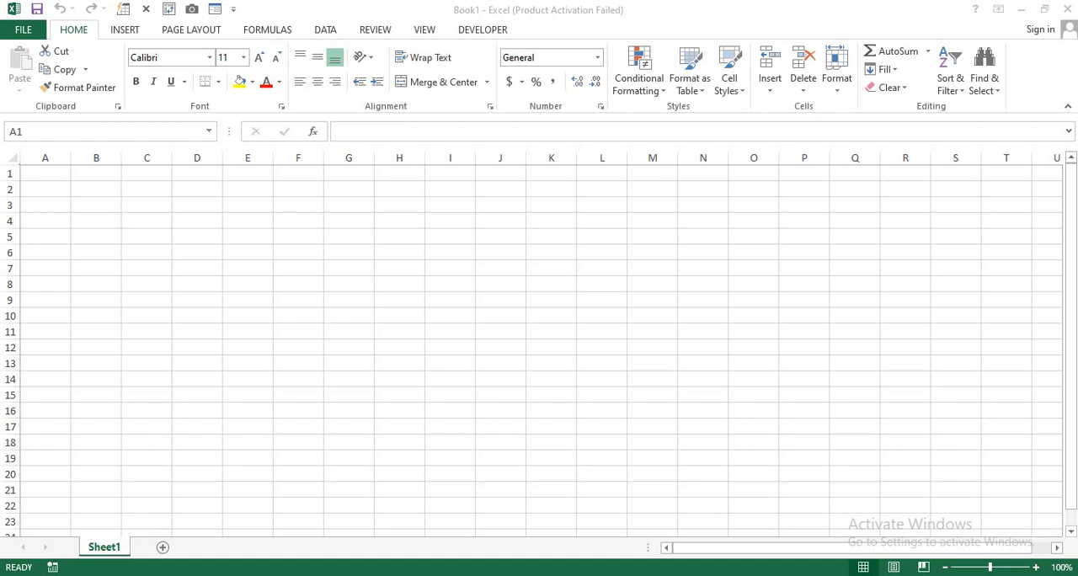
click(45, 174)
drag(46, 174, 435, 175)
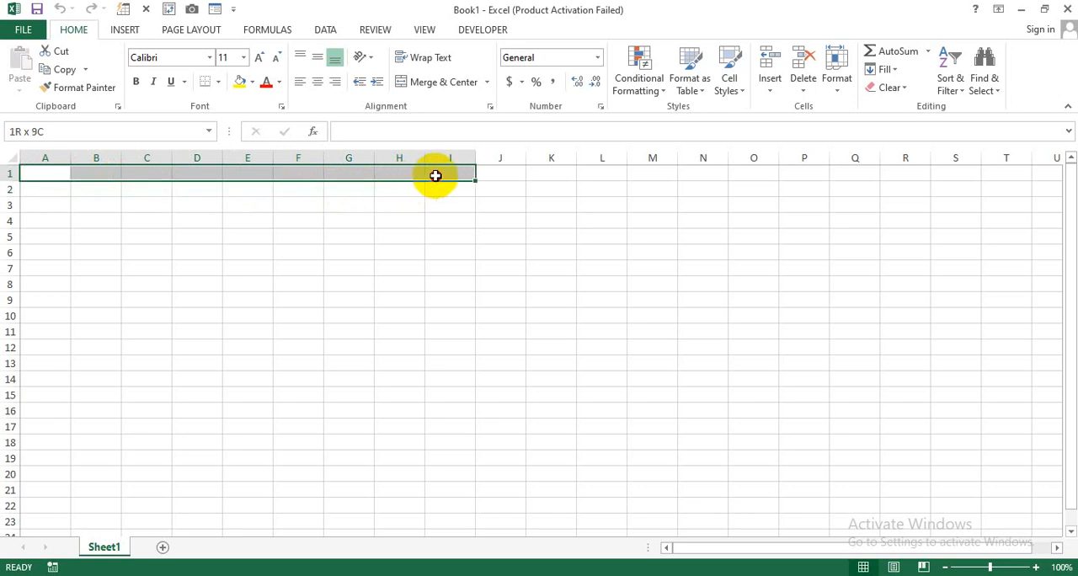
drag(435, 175, 435, 175)
click(399, 237)
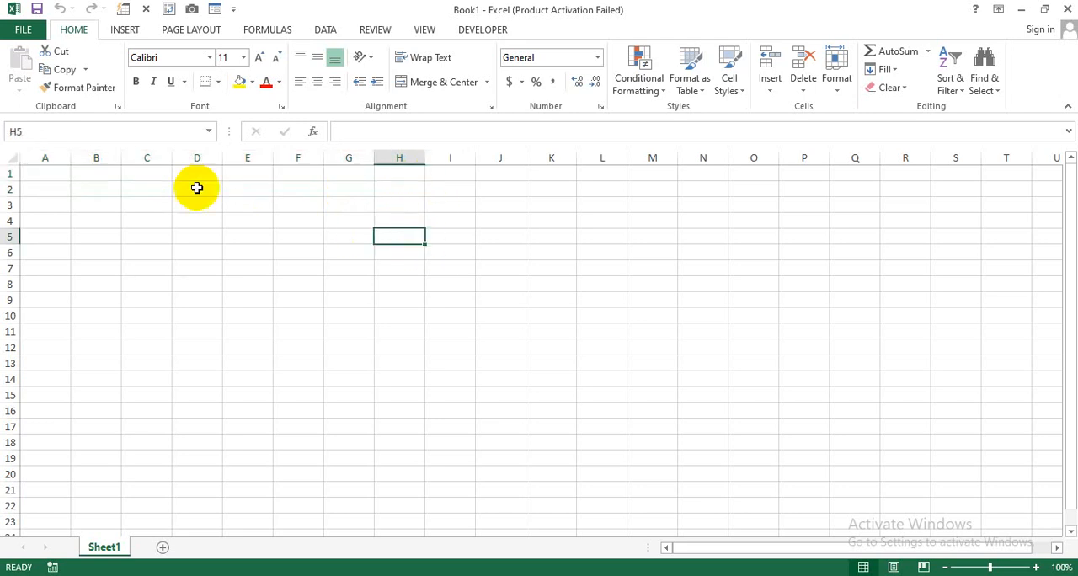
drag(61, 174, 439, 179)
click(349, 237)
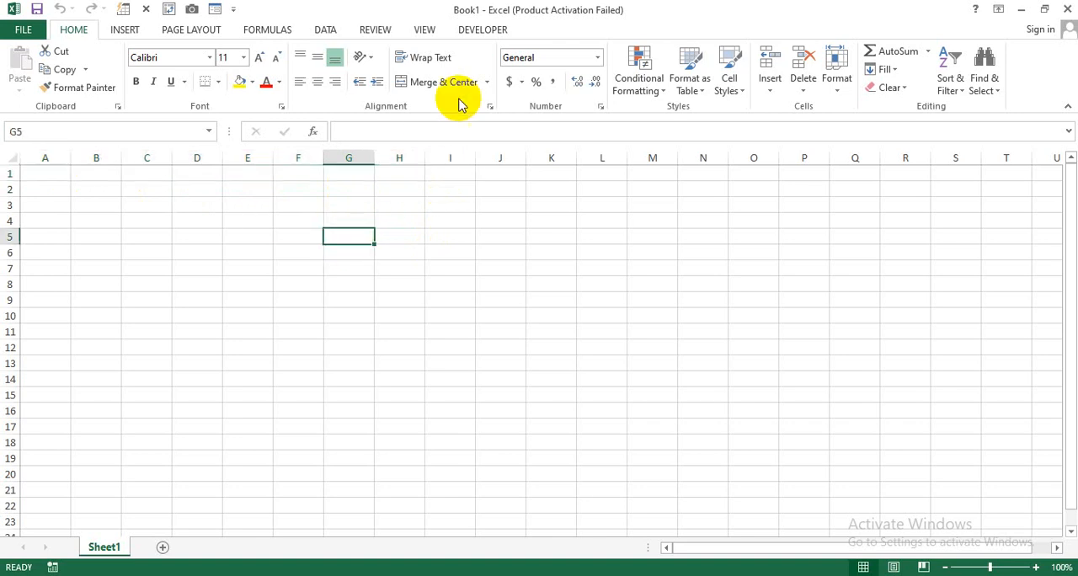
- Show the blank sheet in Page Layout view and reduce the zoom to 50%
click(423, 30)
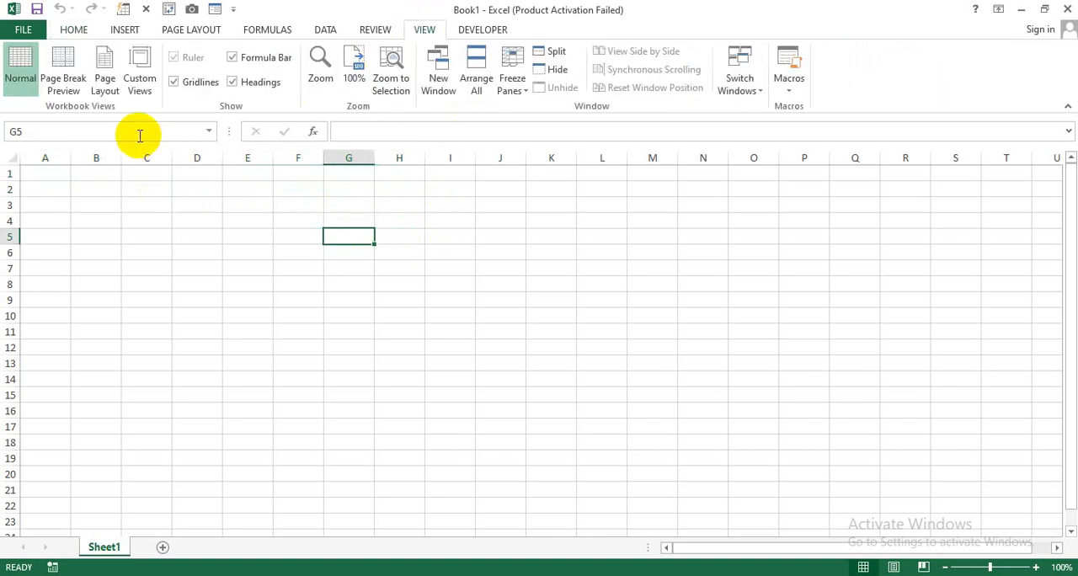
click(107, 88)
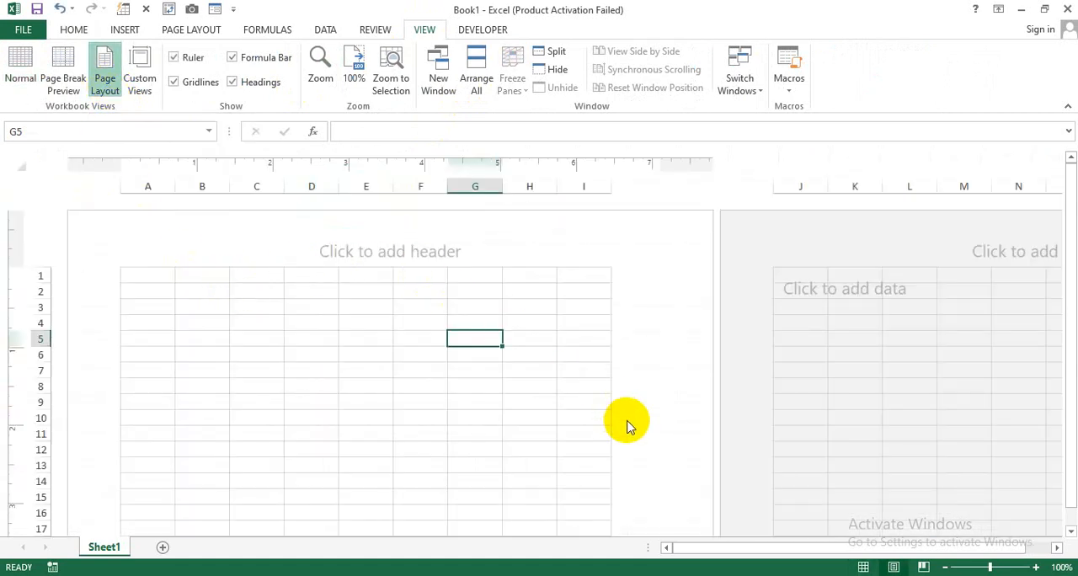
click(946, 567)
click(945, 568)
click(945, 568)
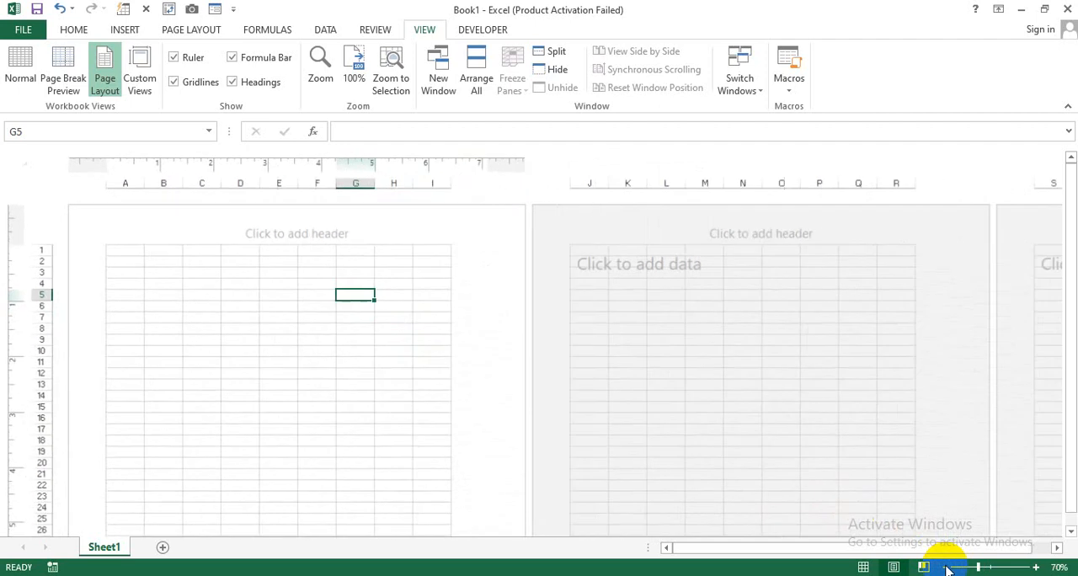
click(946, 568)
click(946, 568)
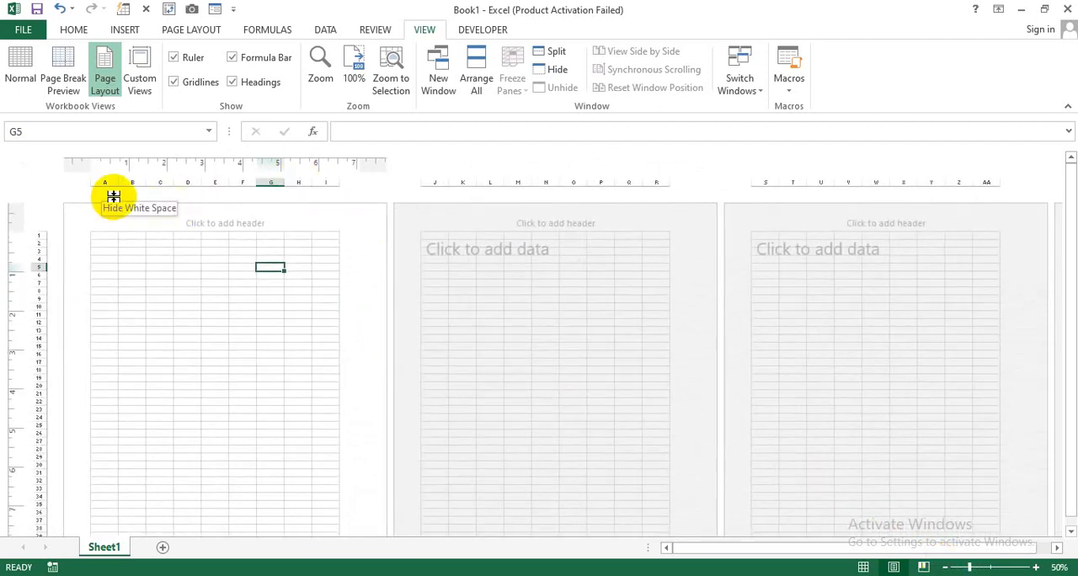
- Check the extent of the first printed page from header to footer and return the sheet to Normal view
scroll(203, 313, down, 5)
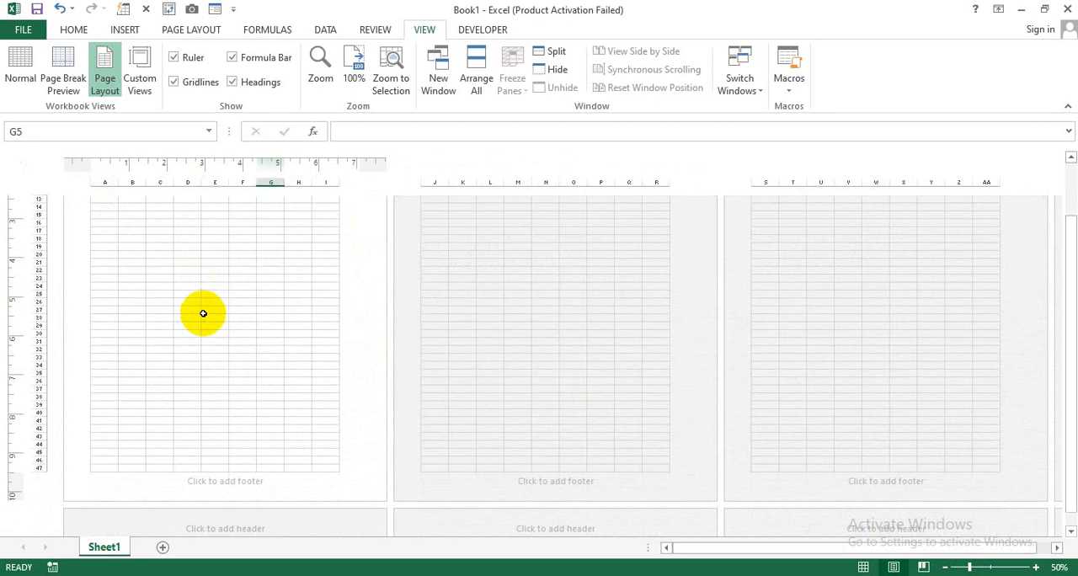
scroll(135, 434, up, 5)
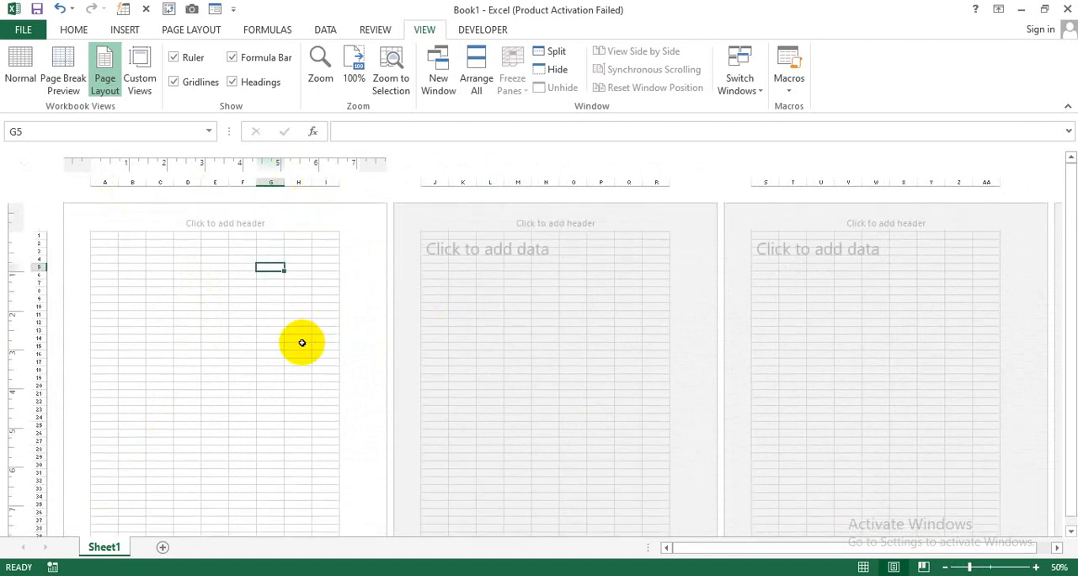
scroll(303, 342, down, 4)
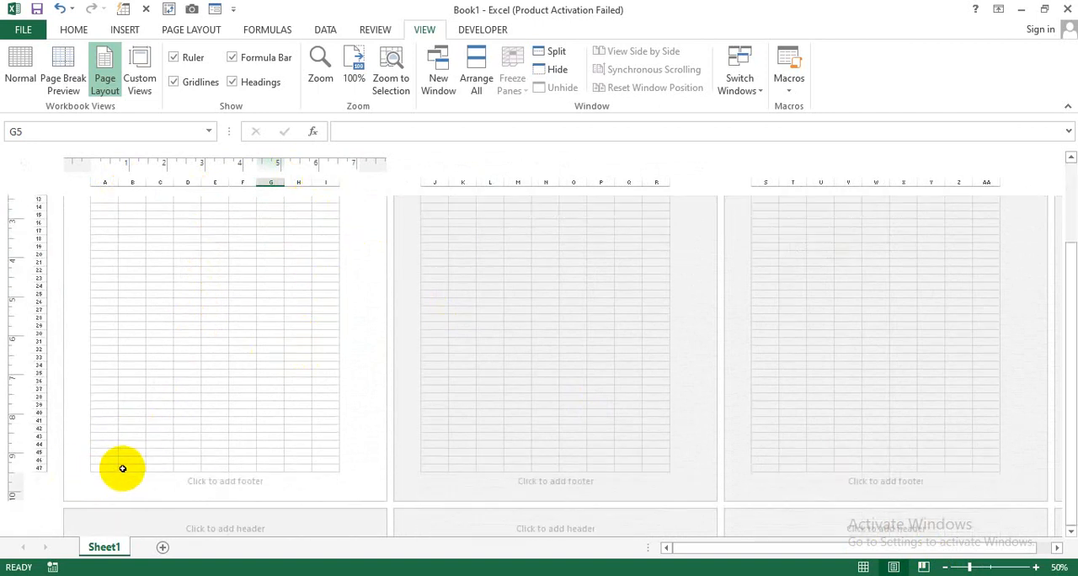
scroll(308, 400, up, 3)
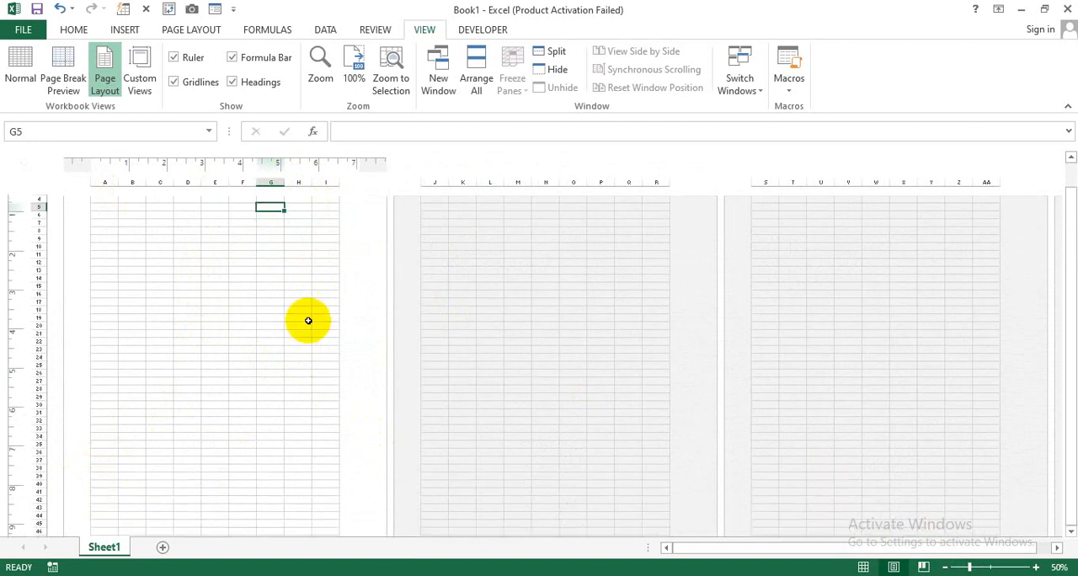
click(20, 69)
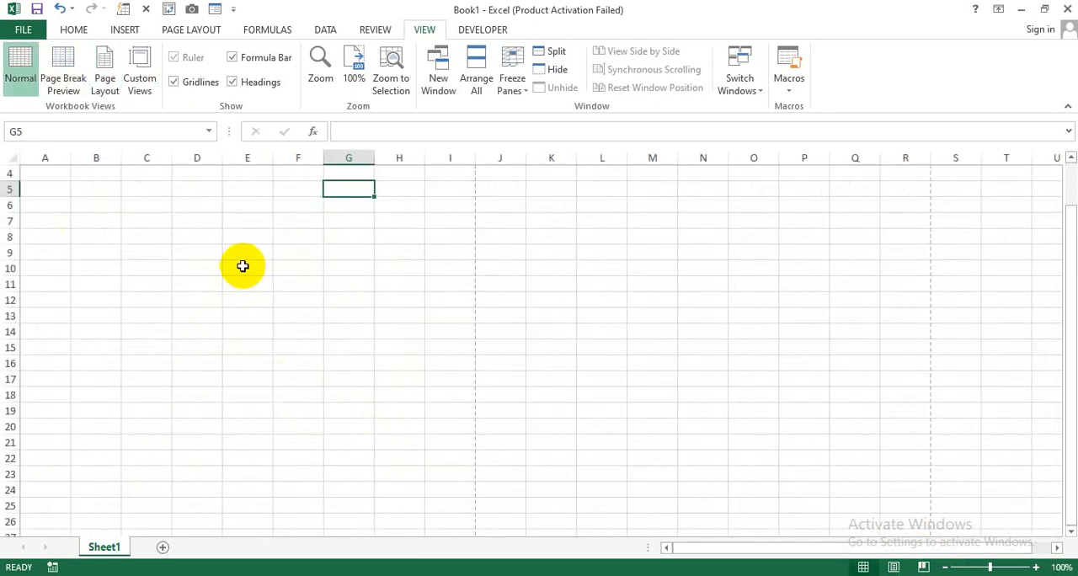
scroll(149, 254, up, 1)
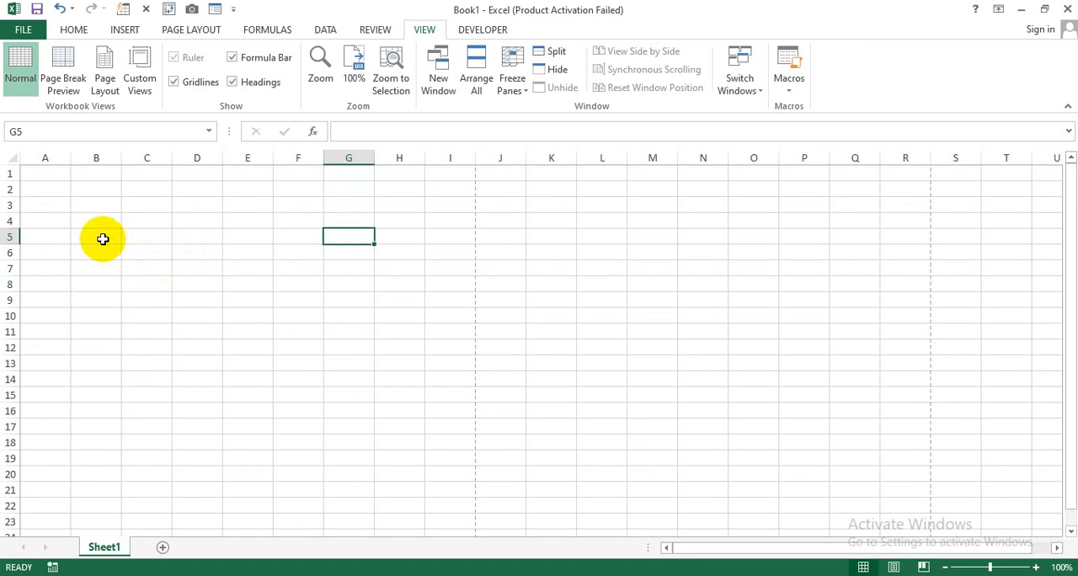
- Merge and center cells A1:I5 and enter the title "Customer's Bill" in the merged cell
drag(62, 171, 452, 222)
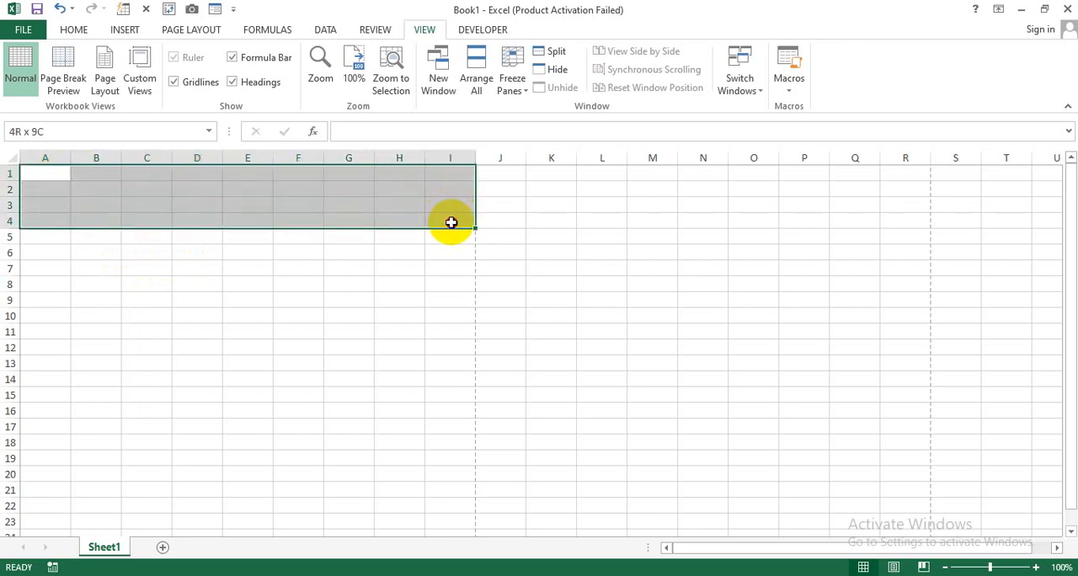
drag(451, 222, 450, 238)
click(75, 30)
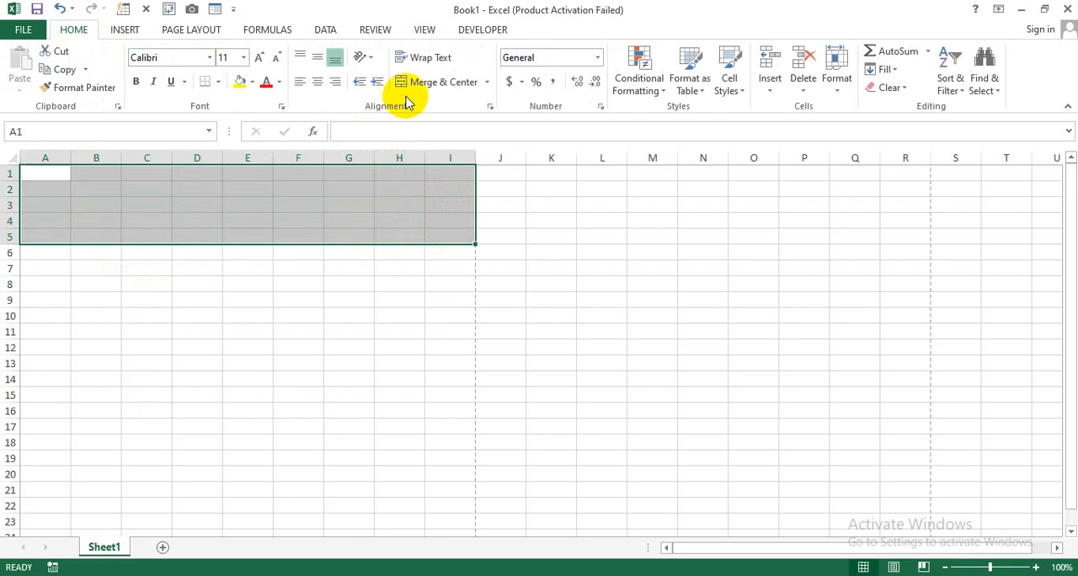
click(425, 82)
text(Customer)
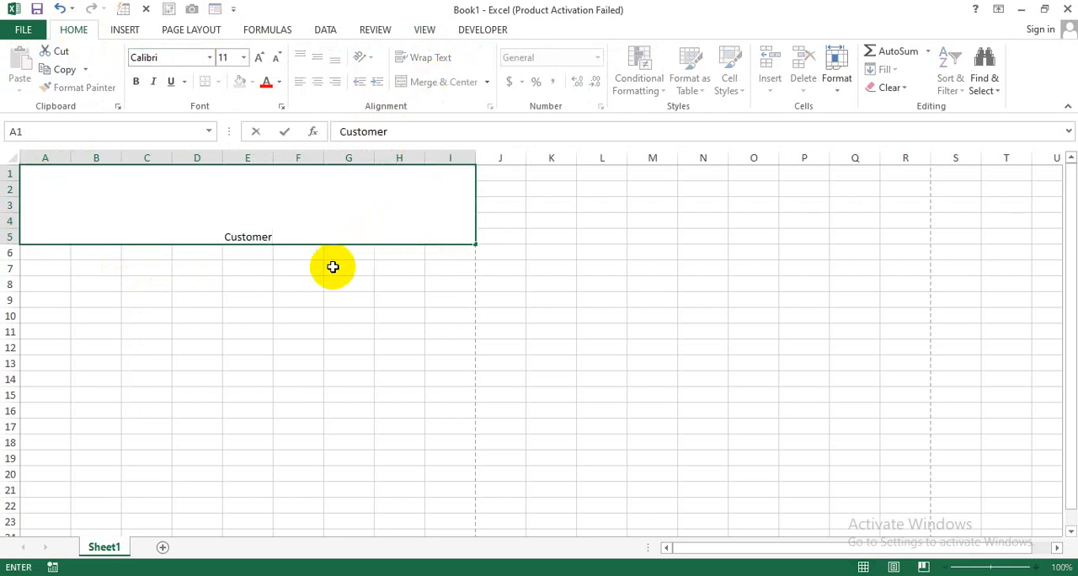
text('s Bill)
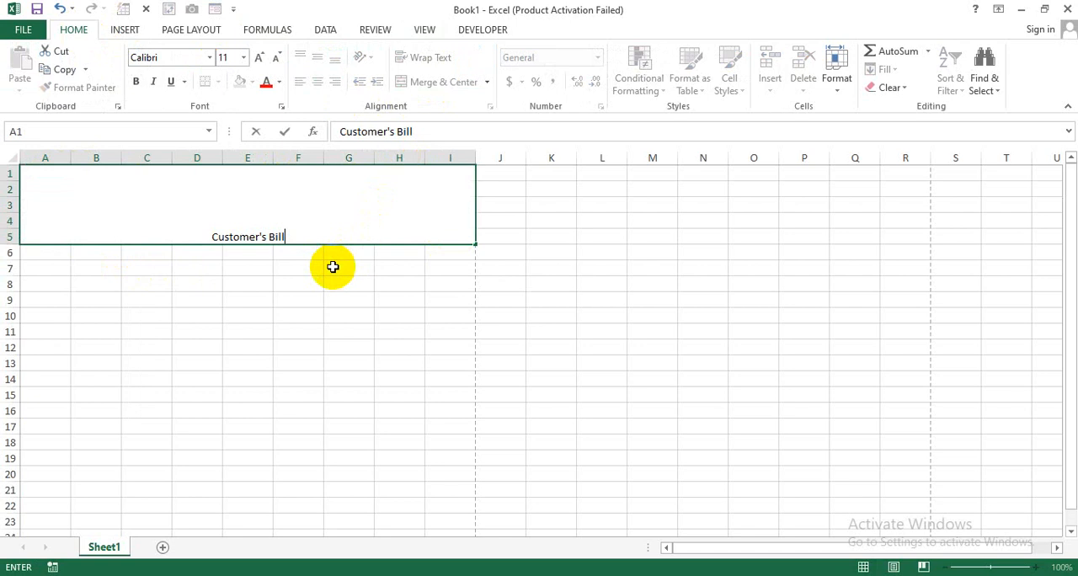
key(Return)
- Align the title vertically to the middle of its merged cell and enlarge its font size to 26
click(327, 219)
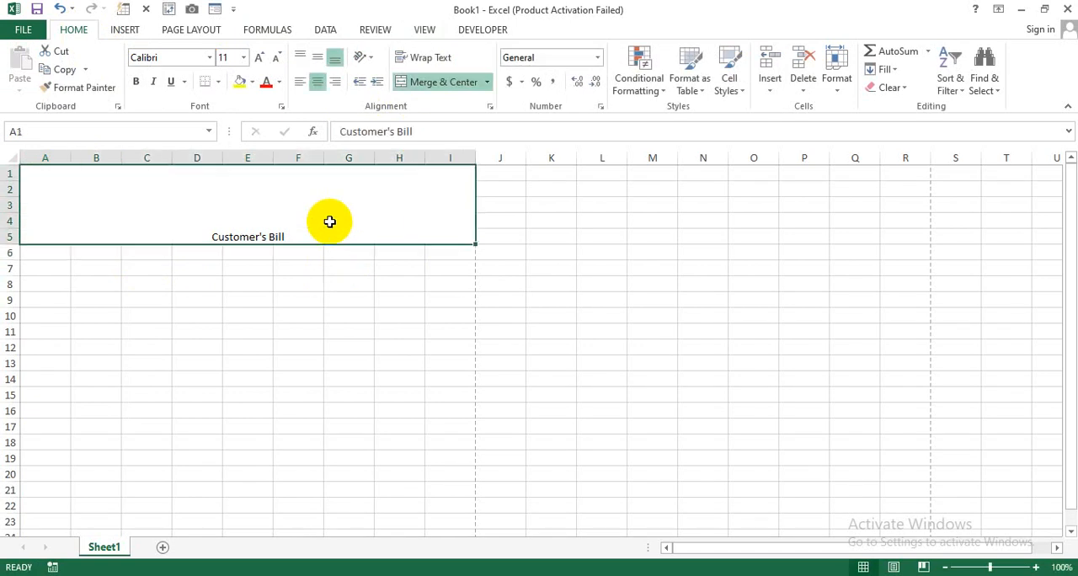
click(313, 59)
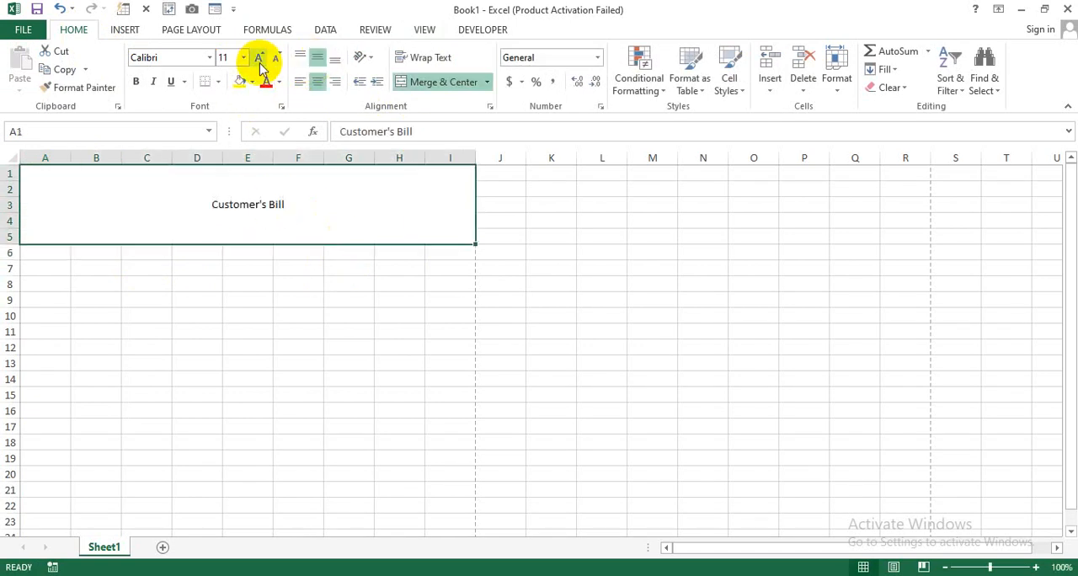
click(257, 56)
click(257, 56)
click(257, 56)
click(257, 57)
click(257, 56)
click(257, 57)
click(256, 57)
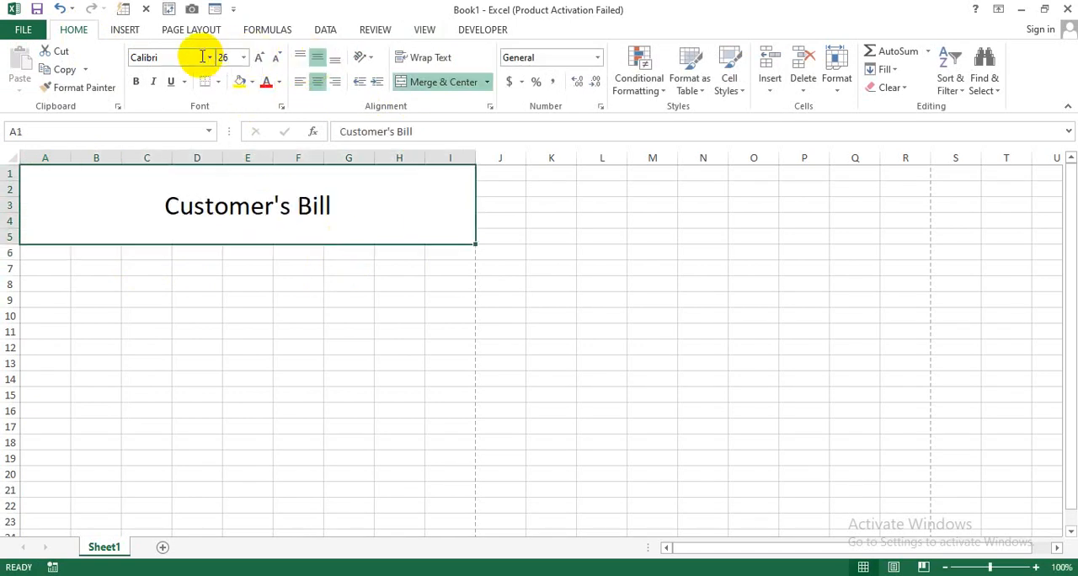
- Change the title's font to Arial and make it bold
click(197, 55)
text(Arial)
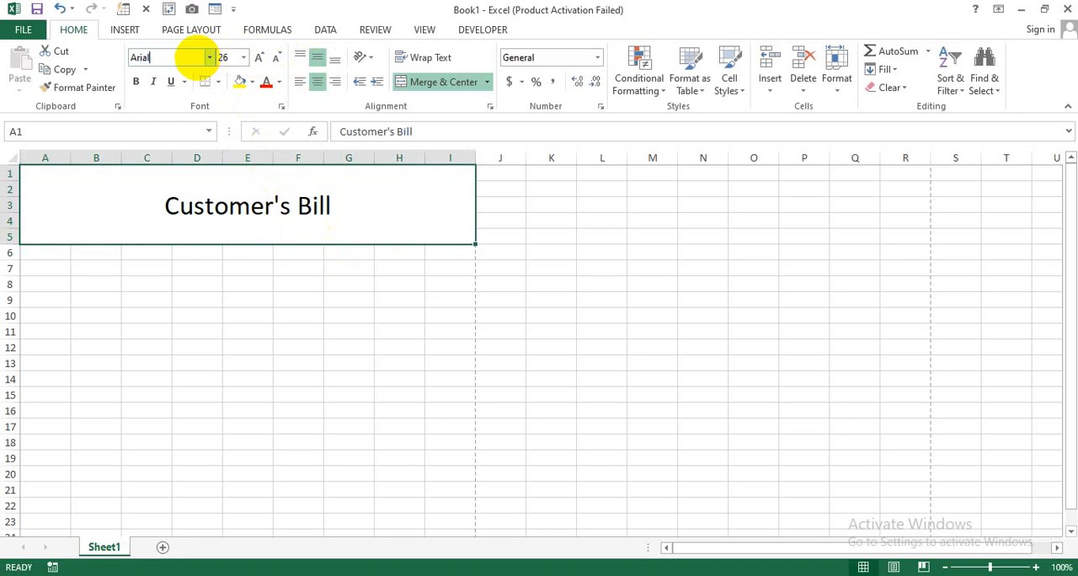
key(Return)
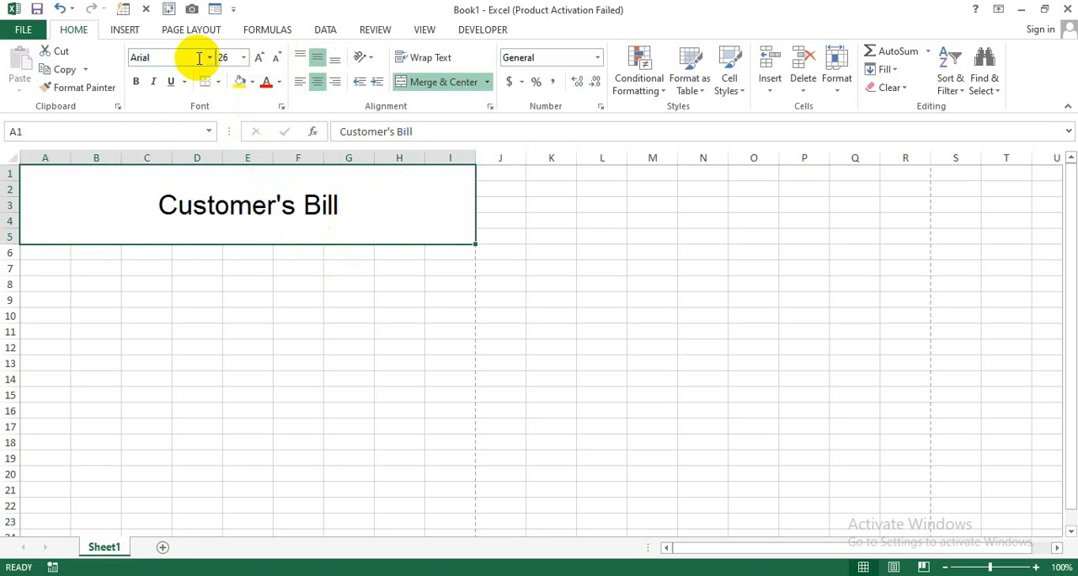
click(138, 85)
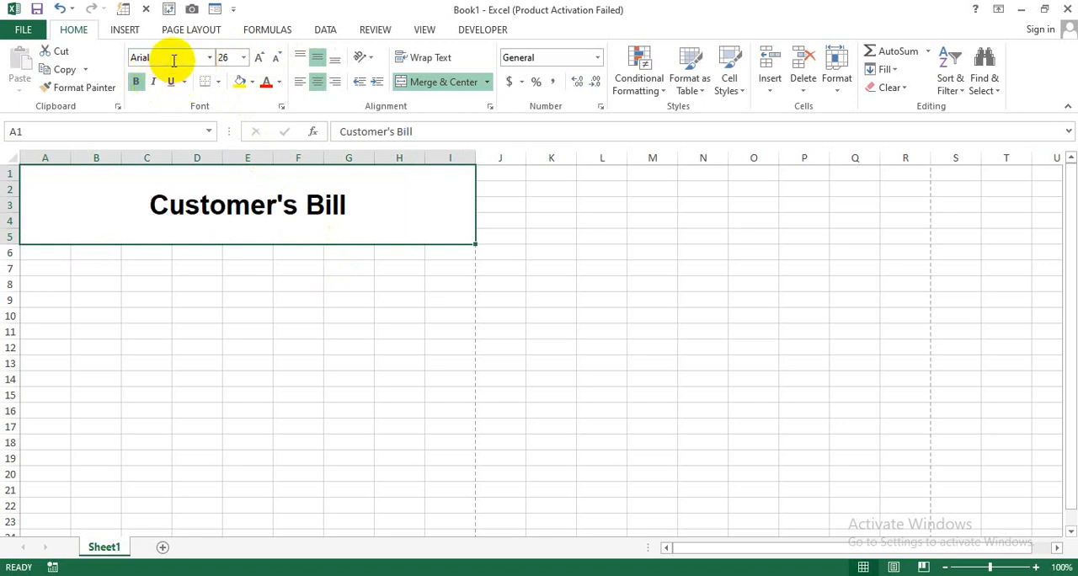
- Set the title's font size to 55
click(257, 213)
click(259, 55)
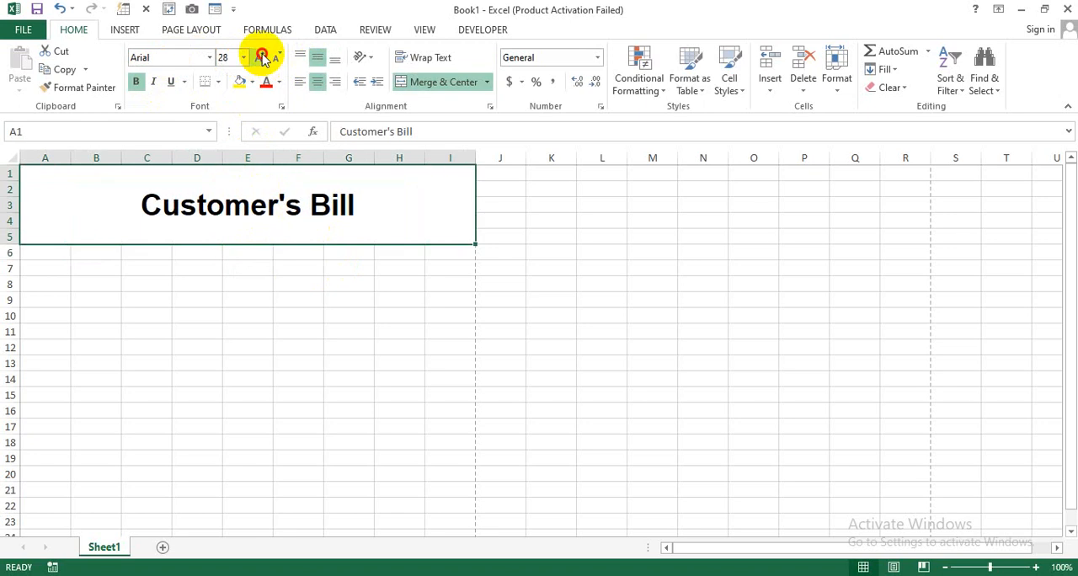
click(259, 55)
click(260, 55)
click(236, 57)
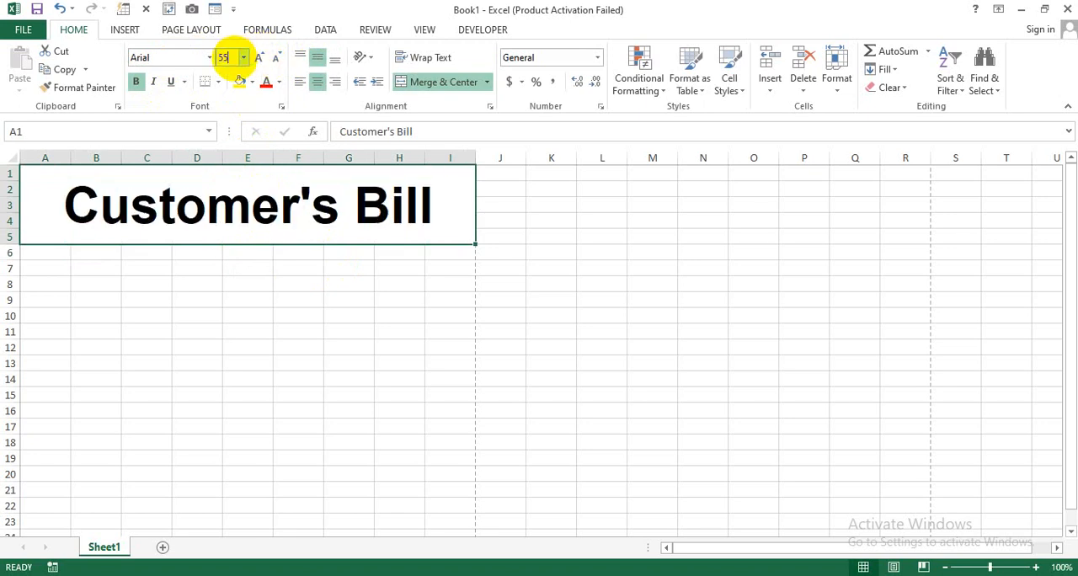
text(55)
key(Return)
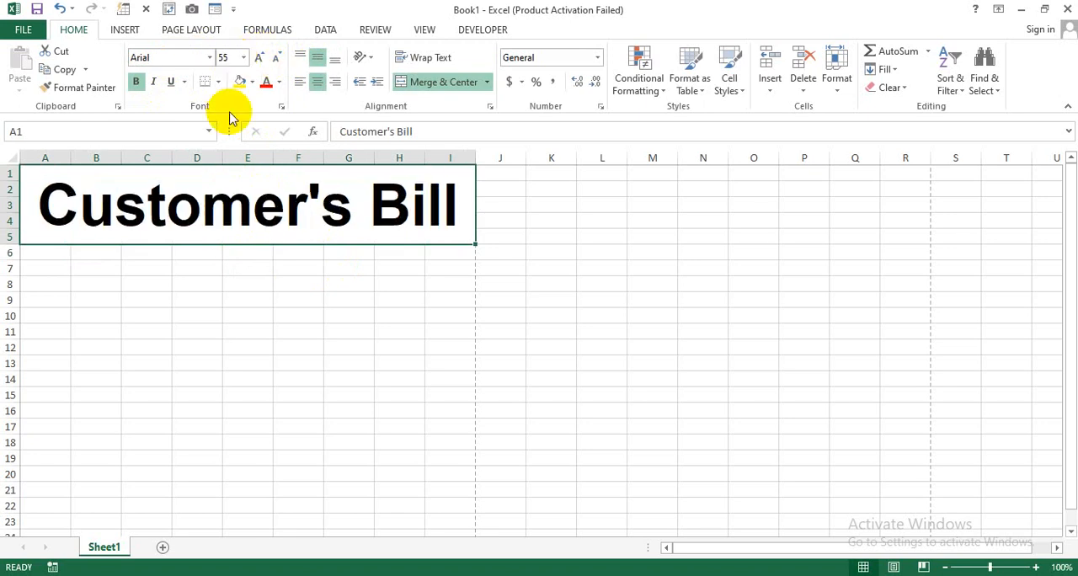
- Fill the title cell with a dark blue from the extended color palette and make its text white
click(252, 82)
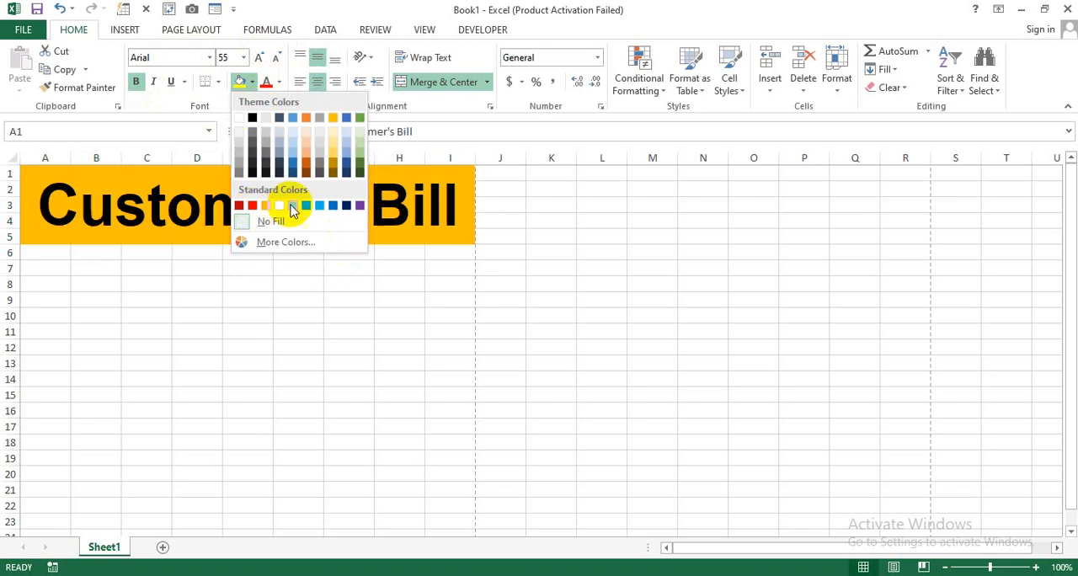
click(285, 243)
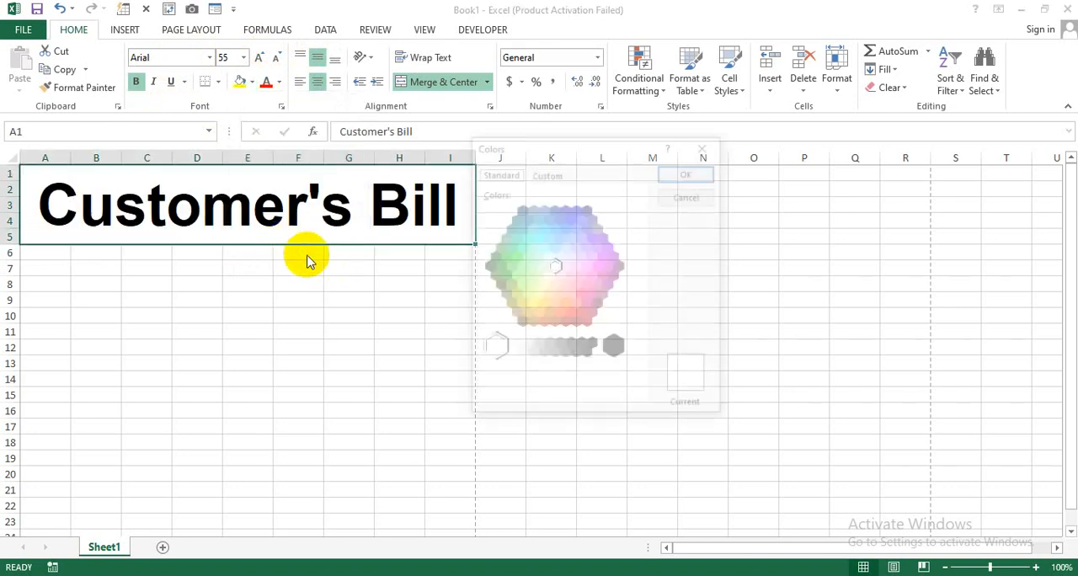
click(522, 221)
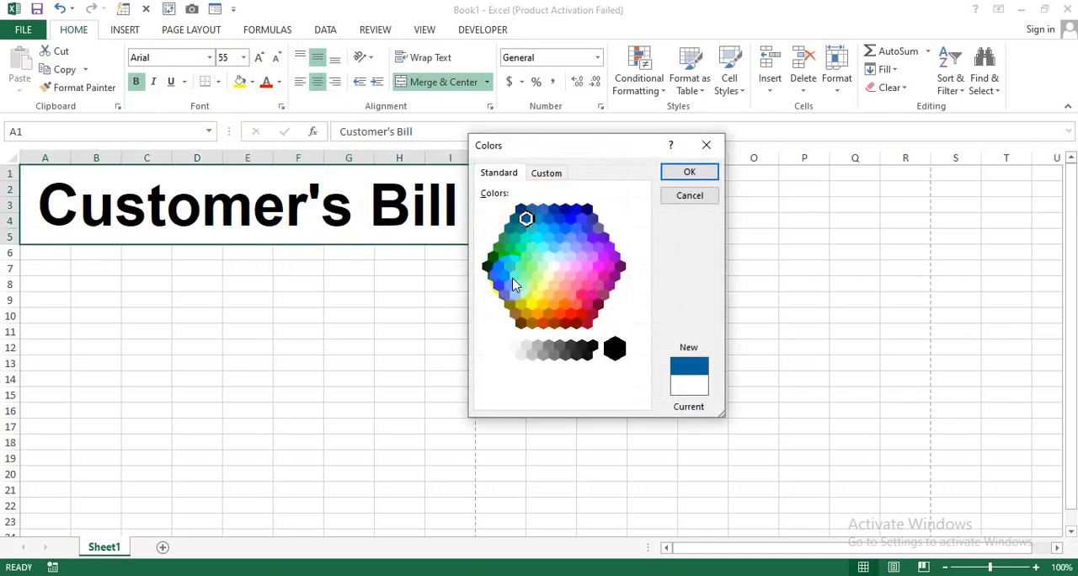
click(684, 173)
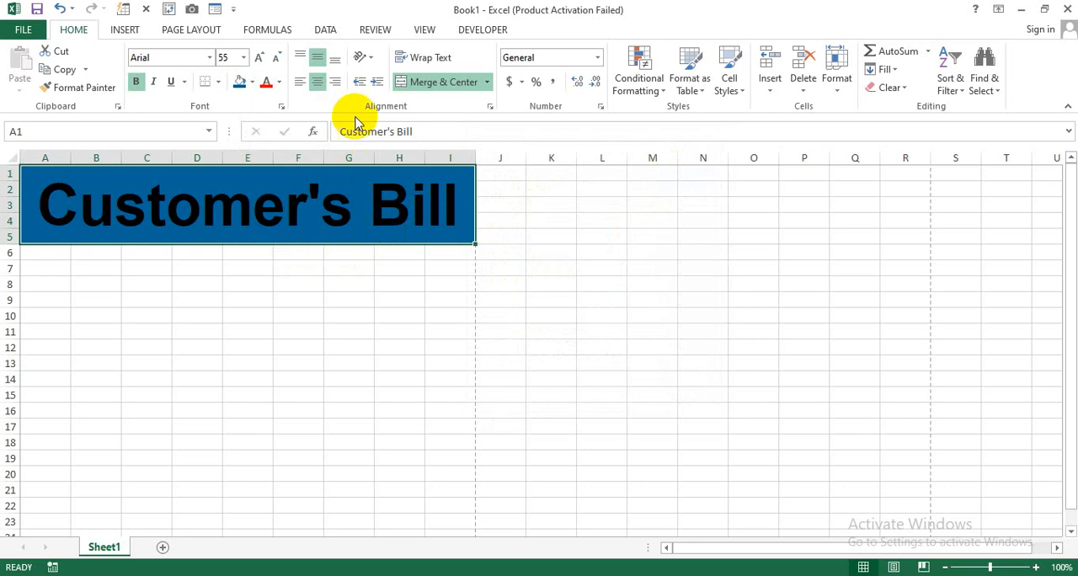
click(279, 81)
click(268, 141)
click(171, 265)
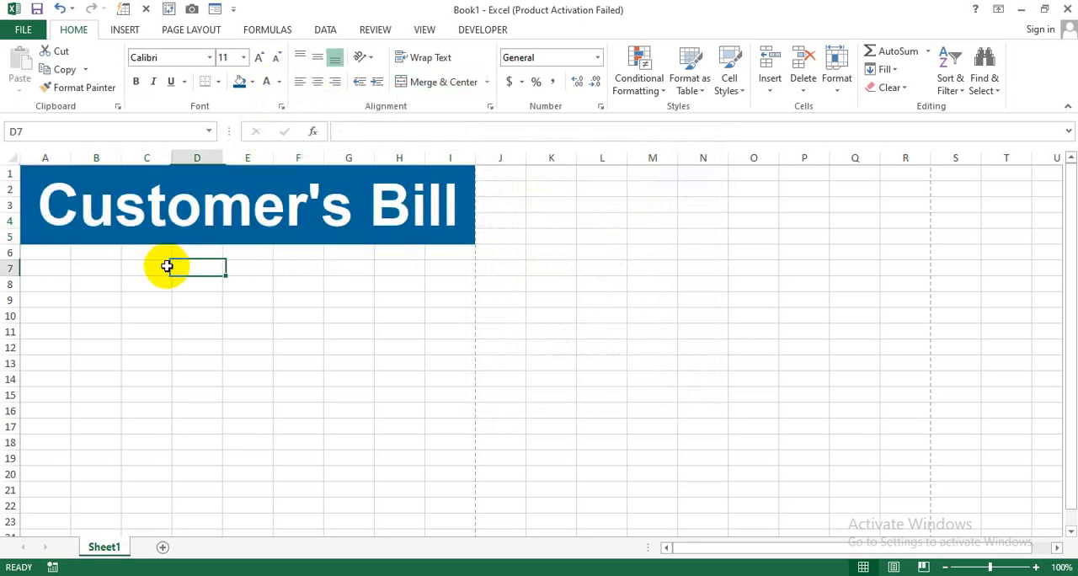
- Merge and center cells A6:I7 below the title and enter "Address:" followed by a long underscore line
drag(63, 254, 443, 270)
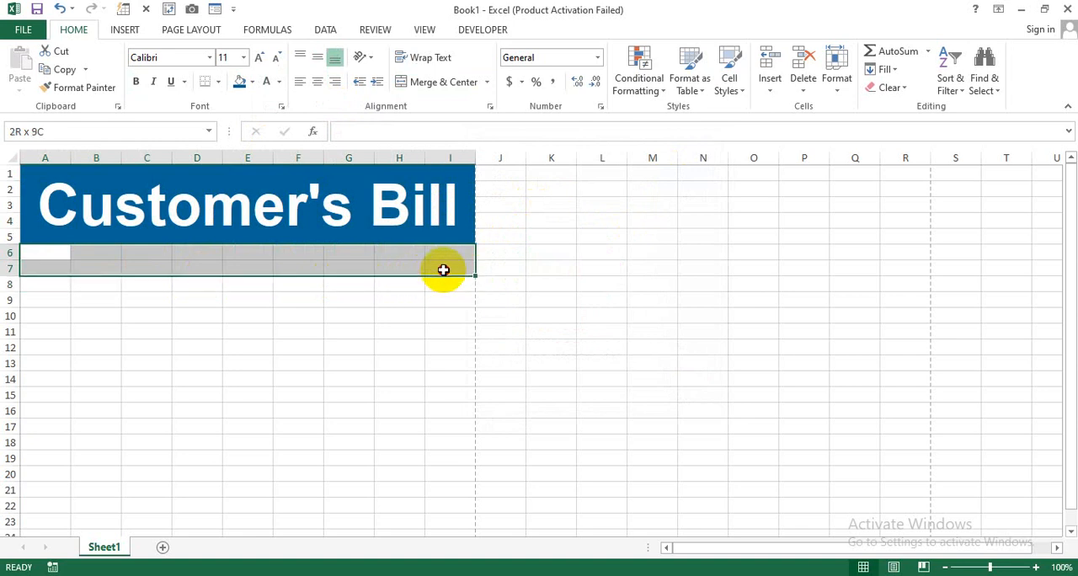
click(433, 82)
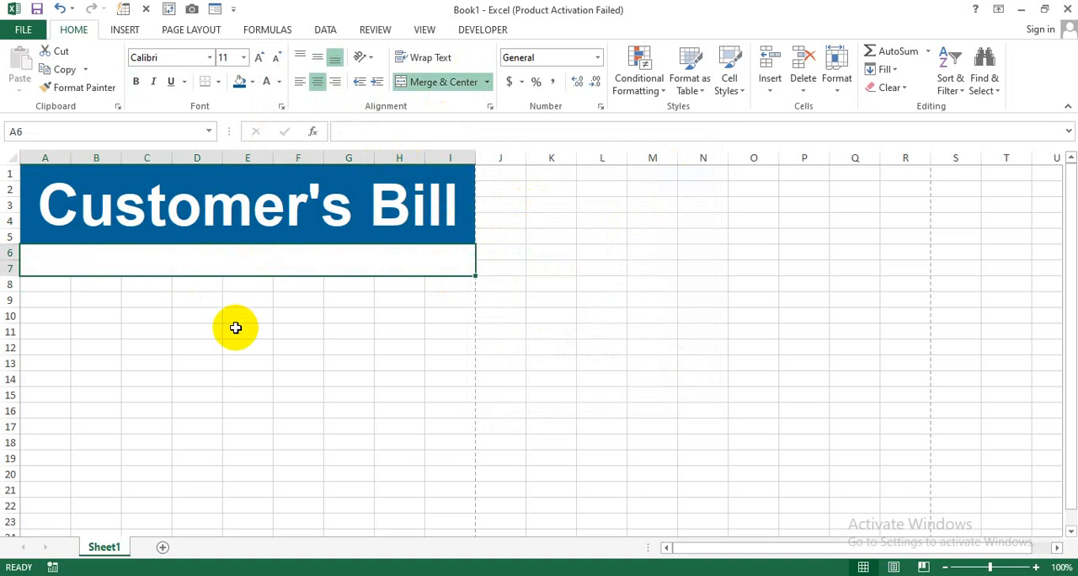
text(Address: _)
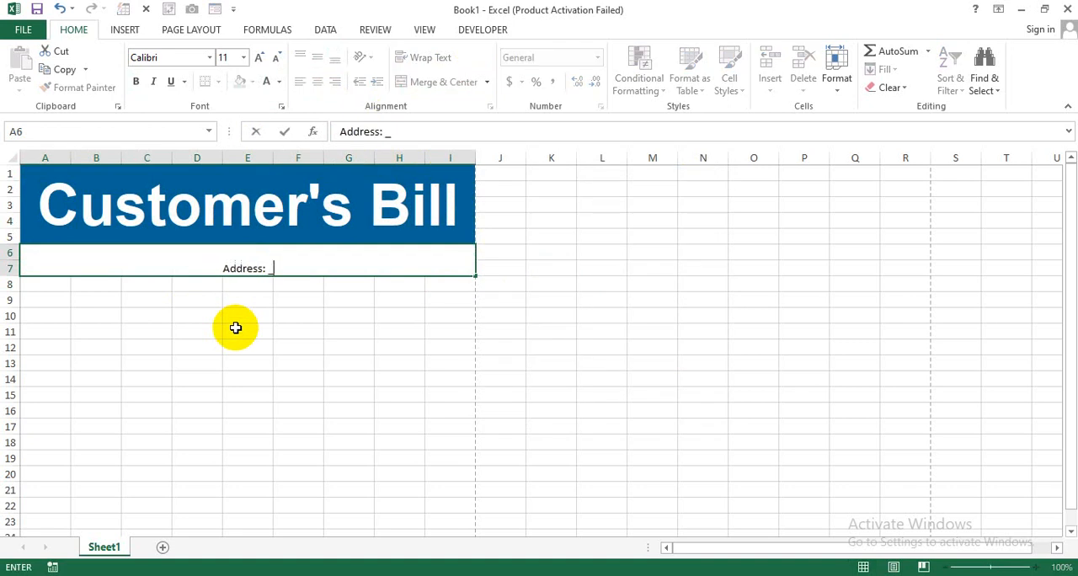
text(____________________________________________________________)
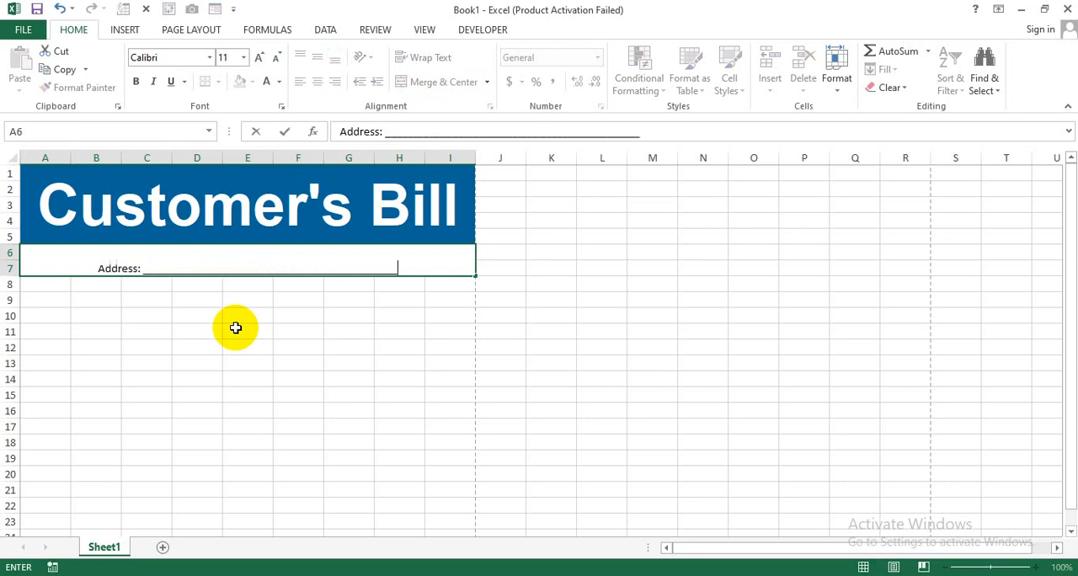
click(235, 327)
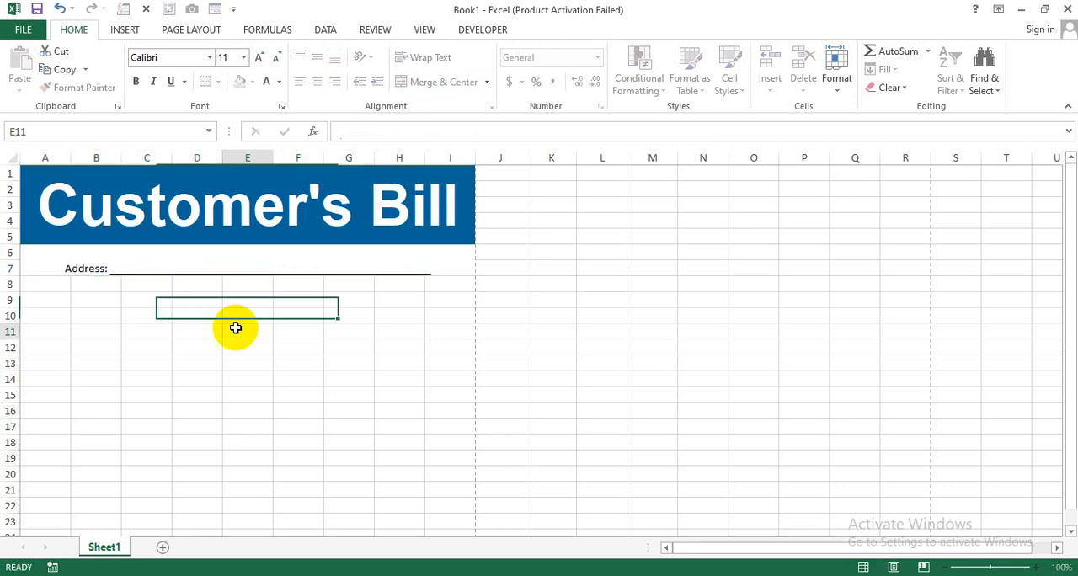
- Align the address line vertically to the middle of its merged cell and make it bold
click(314, 254)
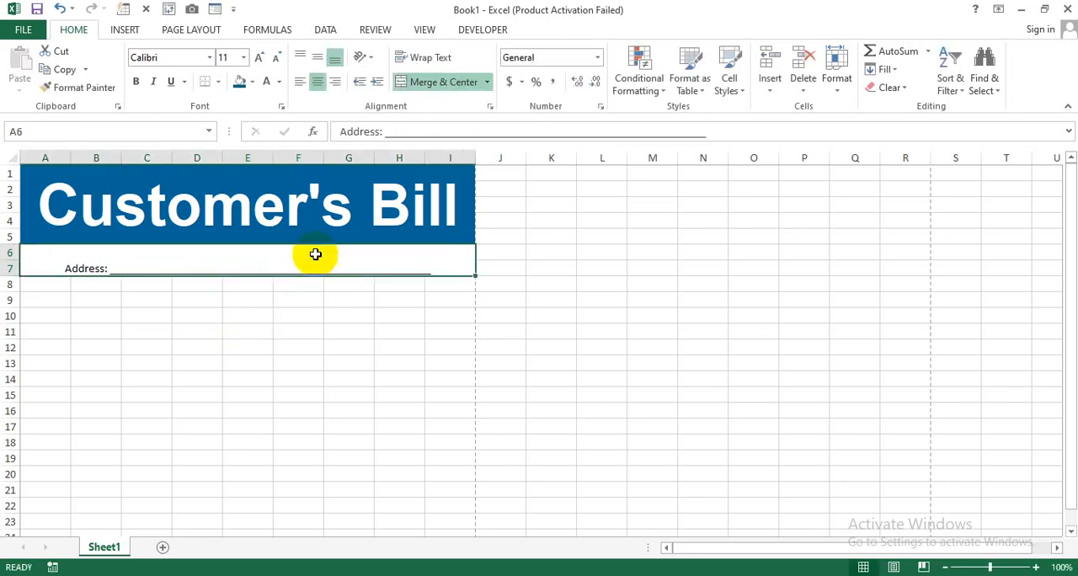
click(317, 57)
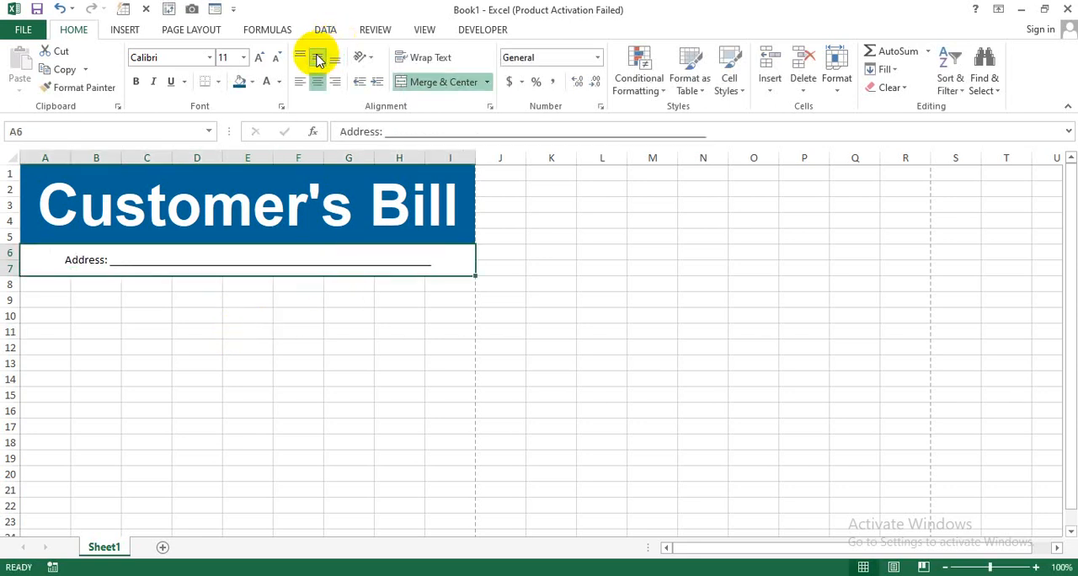
click(136, 82)
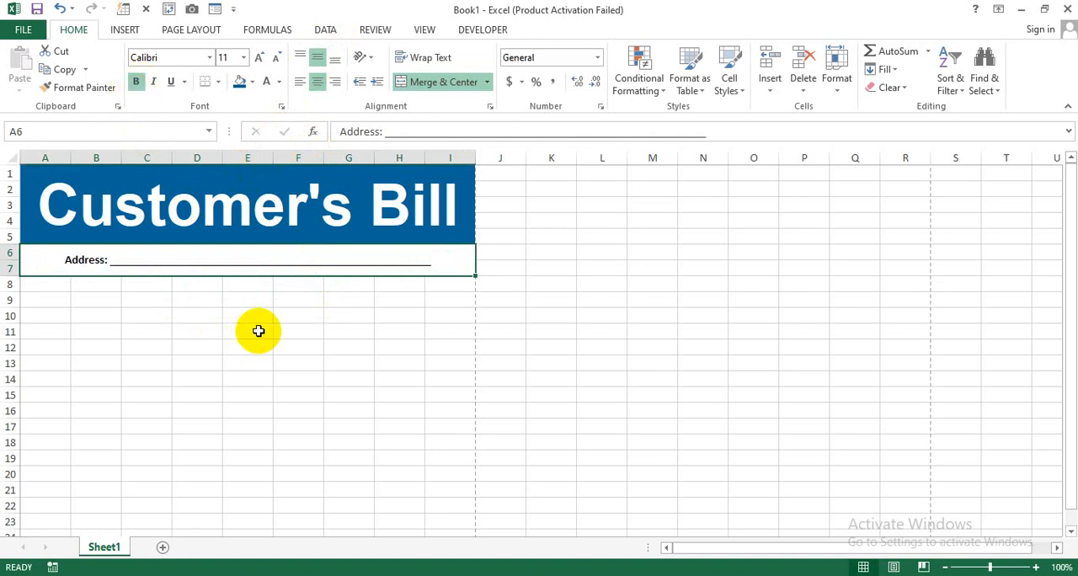
- Enter the table headers "Sr No" in A9 and "Menu / List" in B9
mouse_move(42, 297)
mouse_down()
mouse_move(176, 291)
mouse_move(47, 302)
mouse_up()
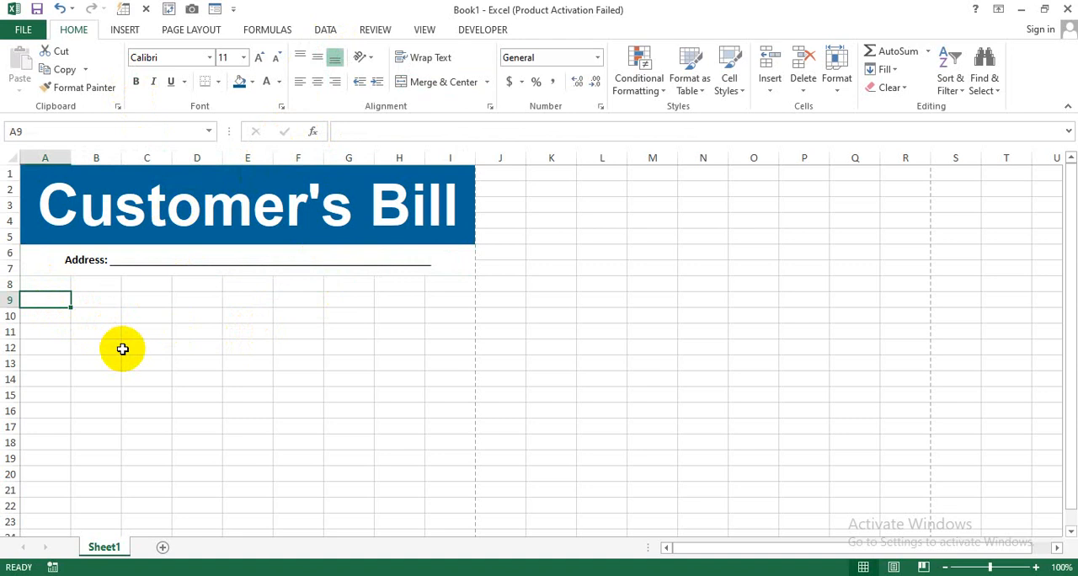
text(Sr N)
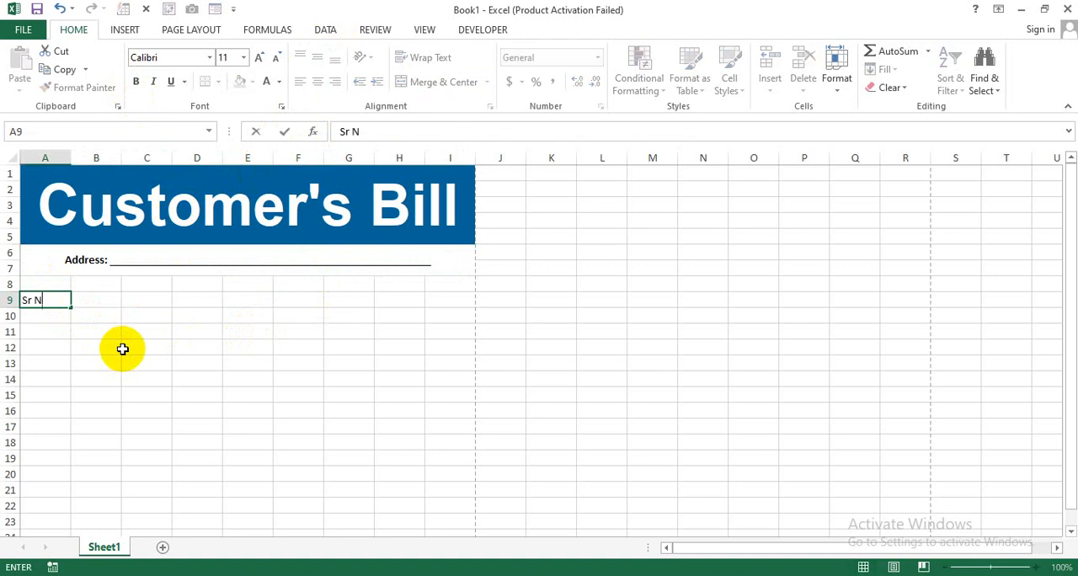
text(o)
key(Tab)
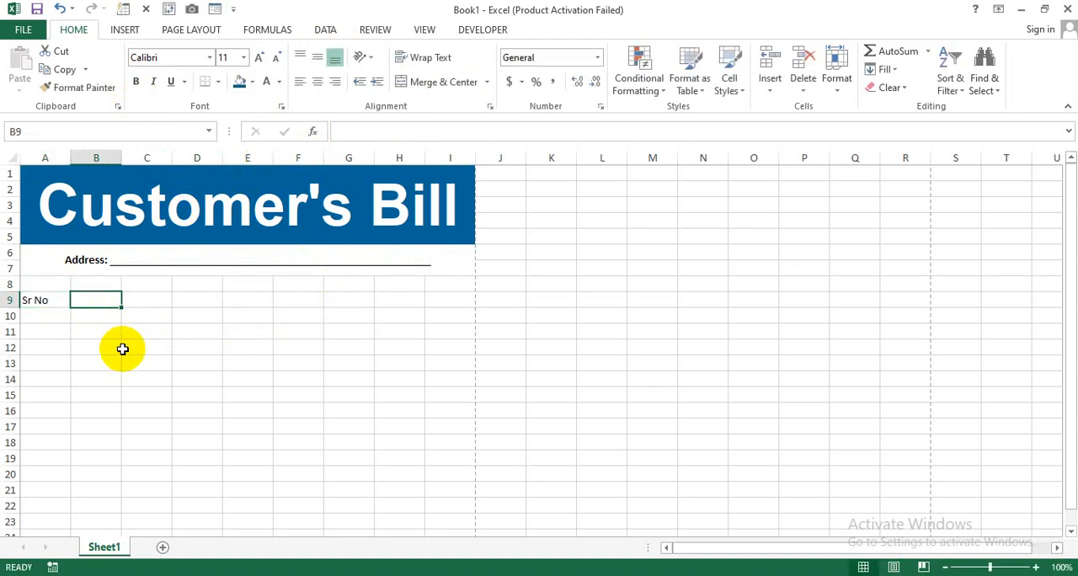
text(Menu / List)
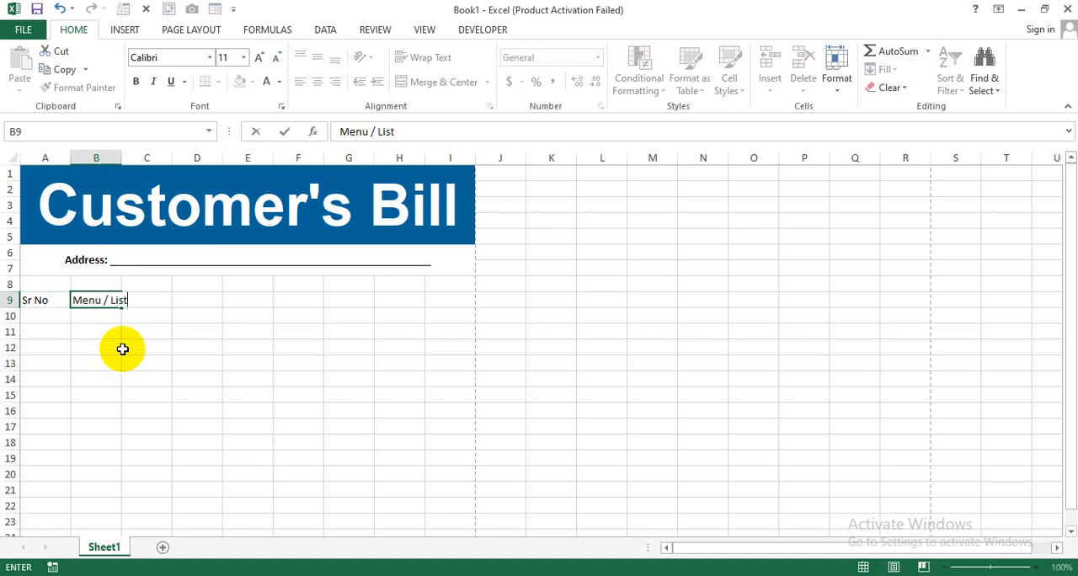
key(Tab)
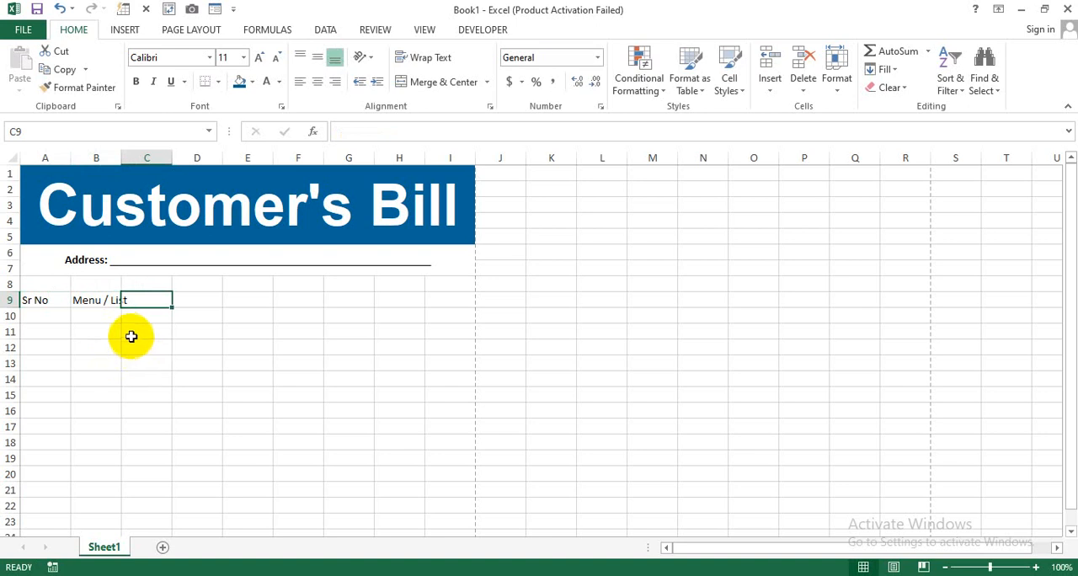
- Enter the headers "Select", "Price", "Qty" and "Total" in cells F9 to I9
drag(115, 301, 270, 301)
click(288, 301)
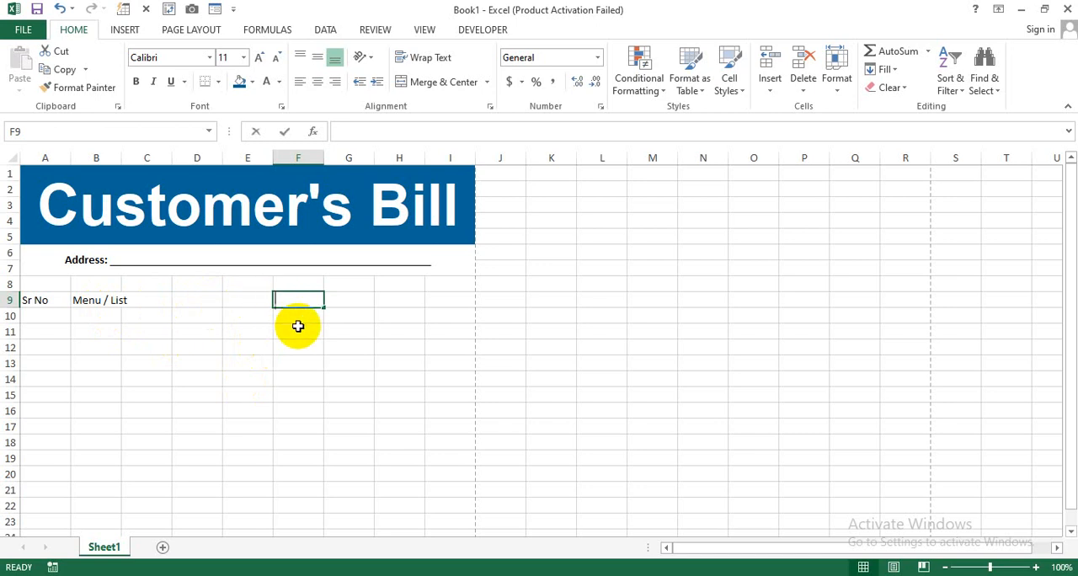
text(Select)
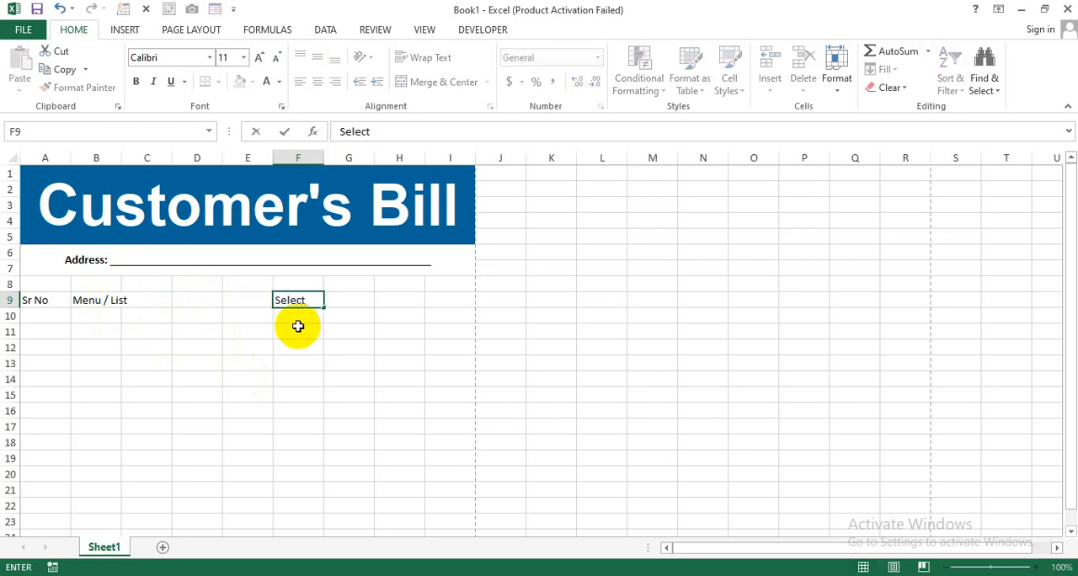
key(Tab)
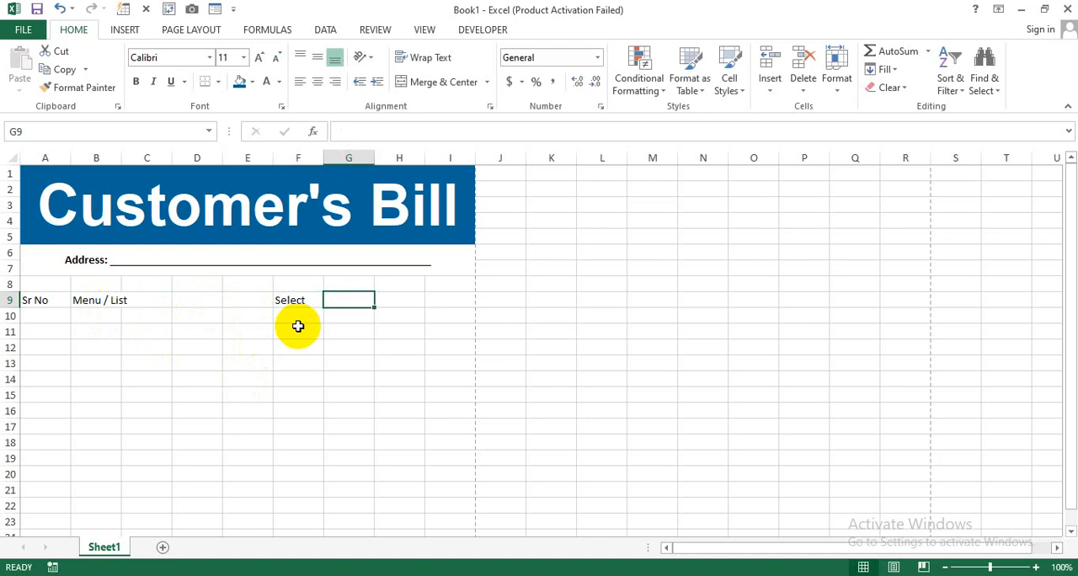
text(Price)
key(Tab)
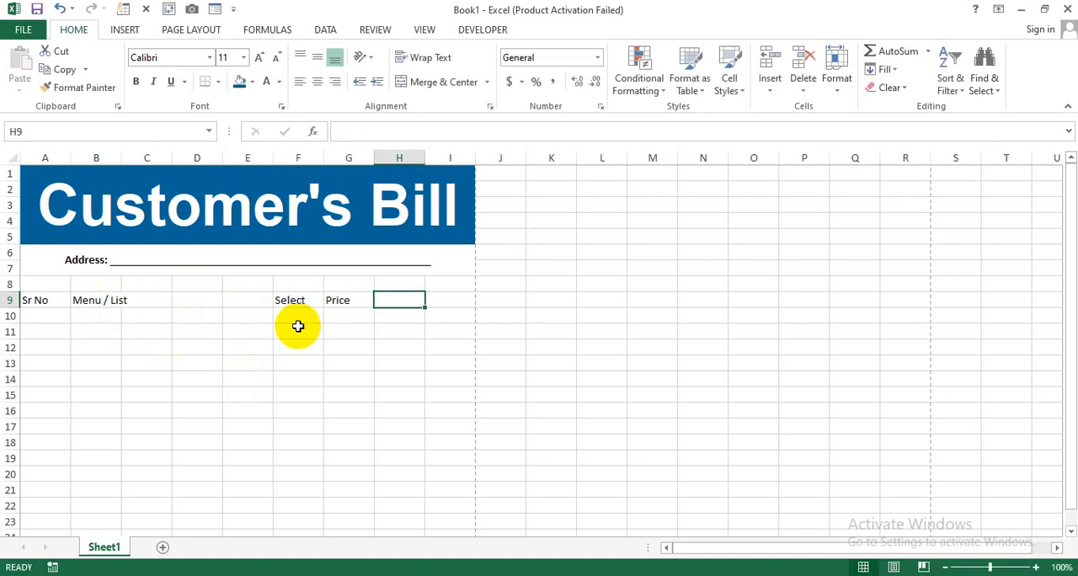
text(Qty)
key(Tab)
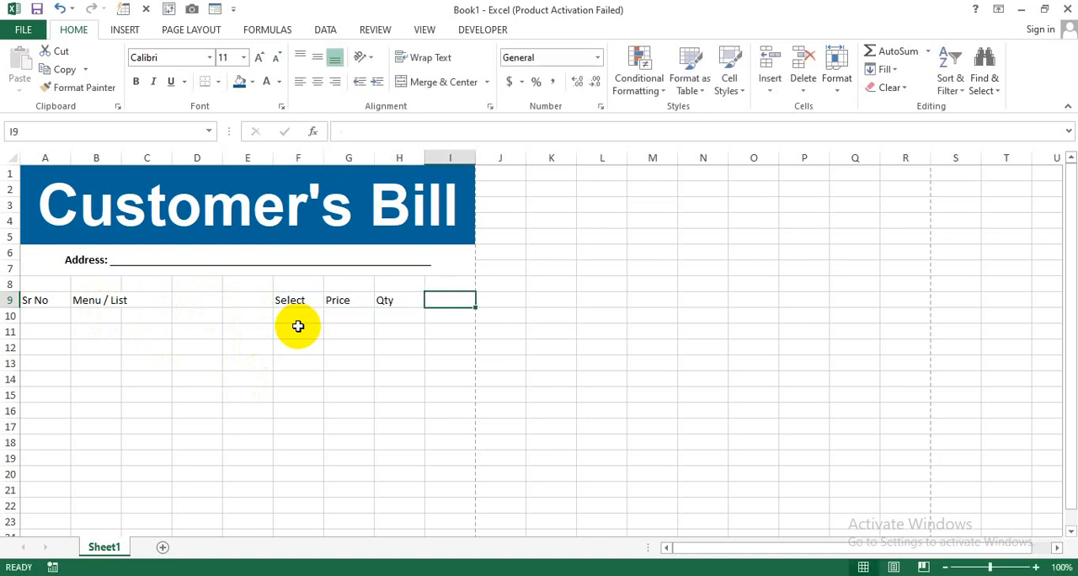
text(Tot)
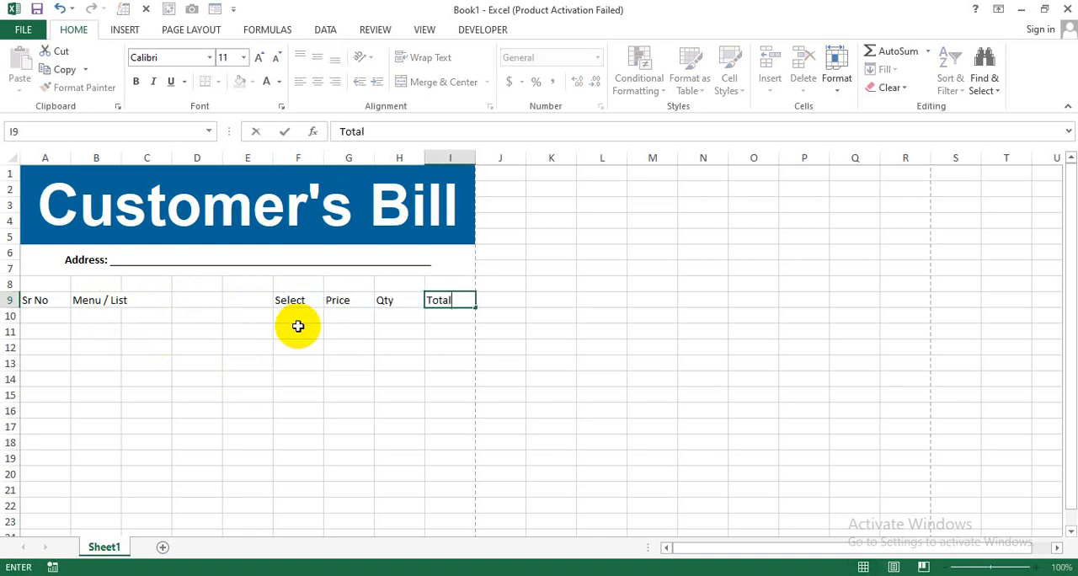
text(al)
click(297, 321)
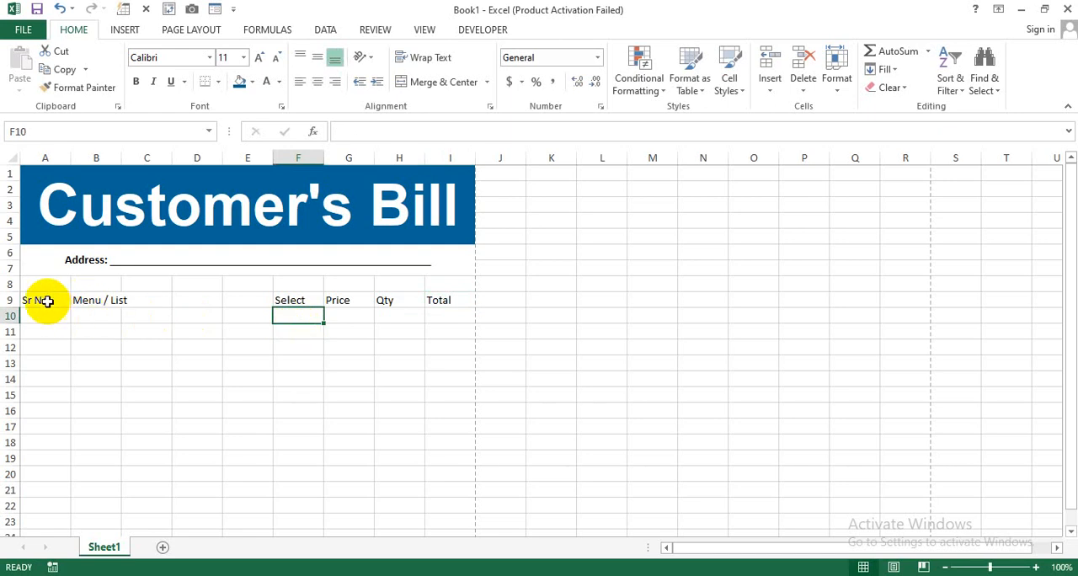
- Merge and center the "Menu / List" header across cells B9:E9
drag(48, 301, 205, 298)
click(125, 326)
click(97, 300)
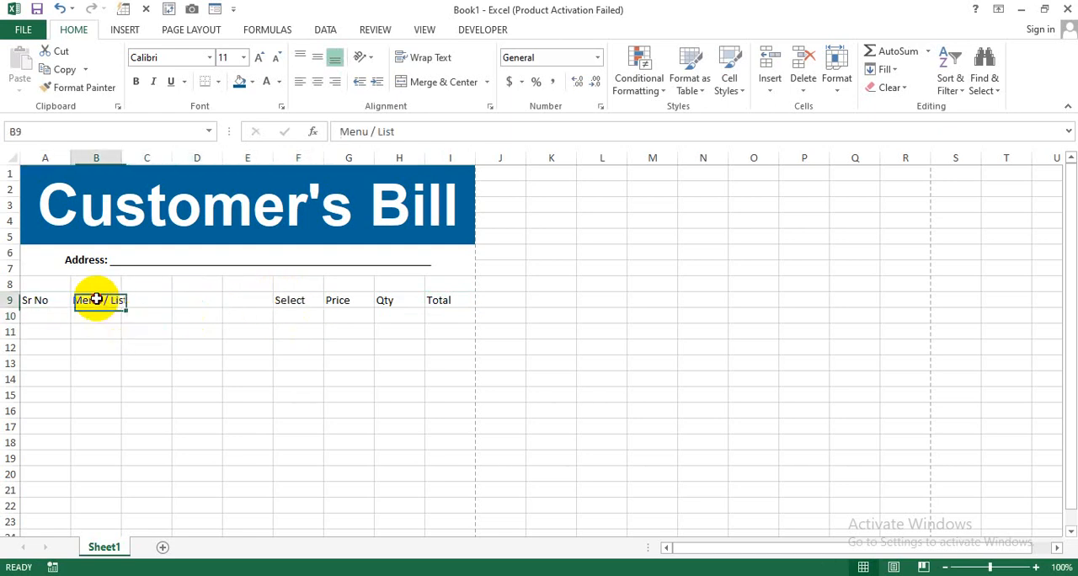
drag(97, 300, 238, 301)
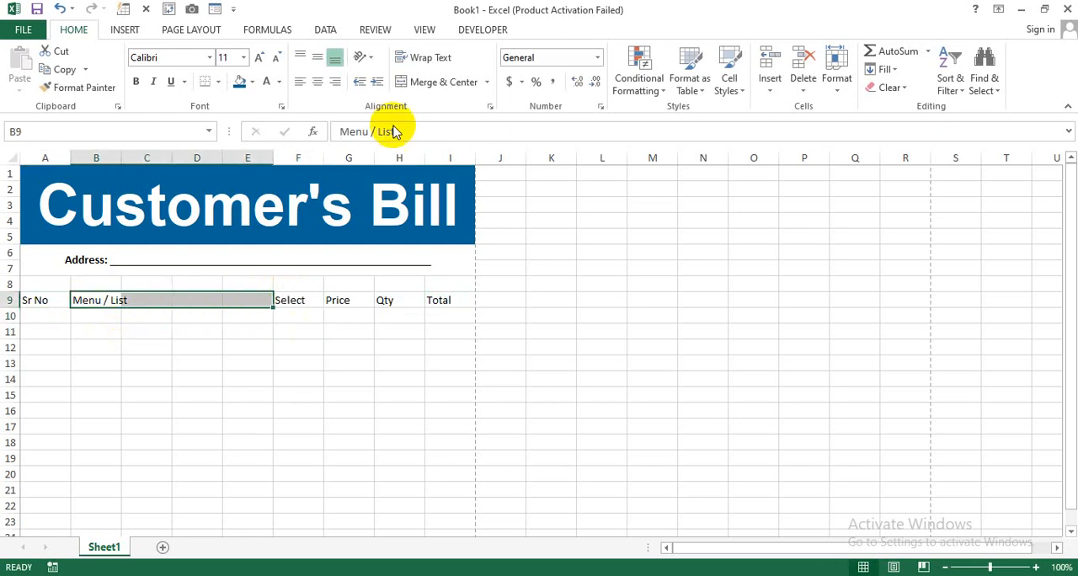
click(444, 82)
- Center the header row A9:I9 horizontally and make its text bold
drag(50, 301, 447, 298)
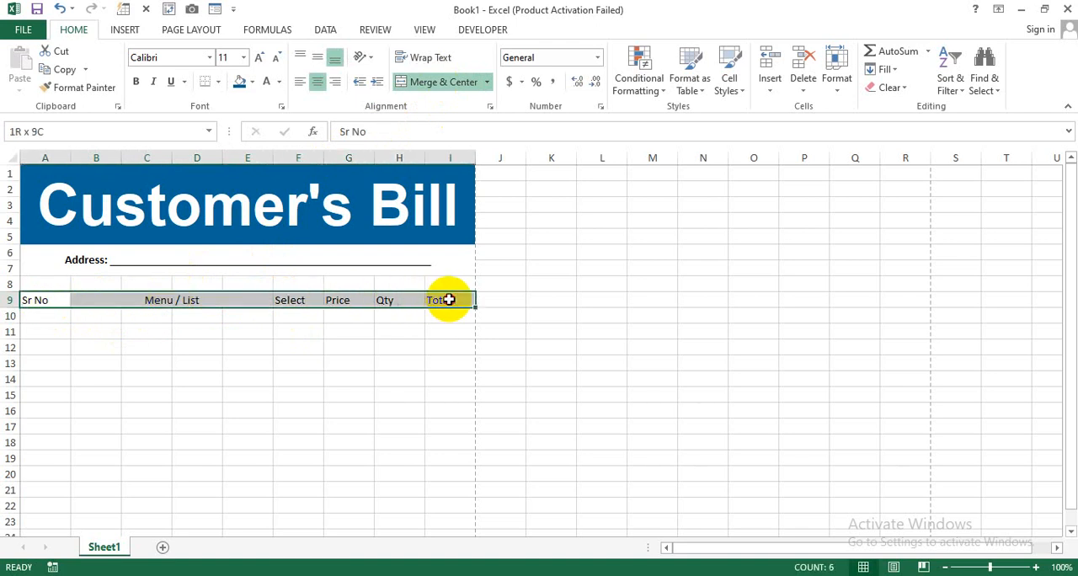
click(317, 82)
click(140, 81)
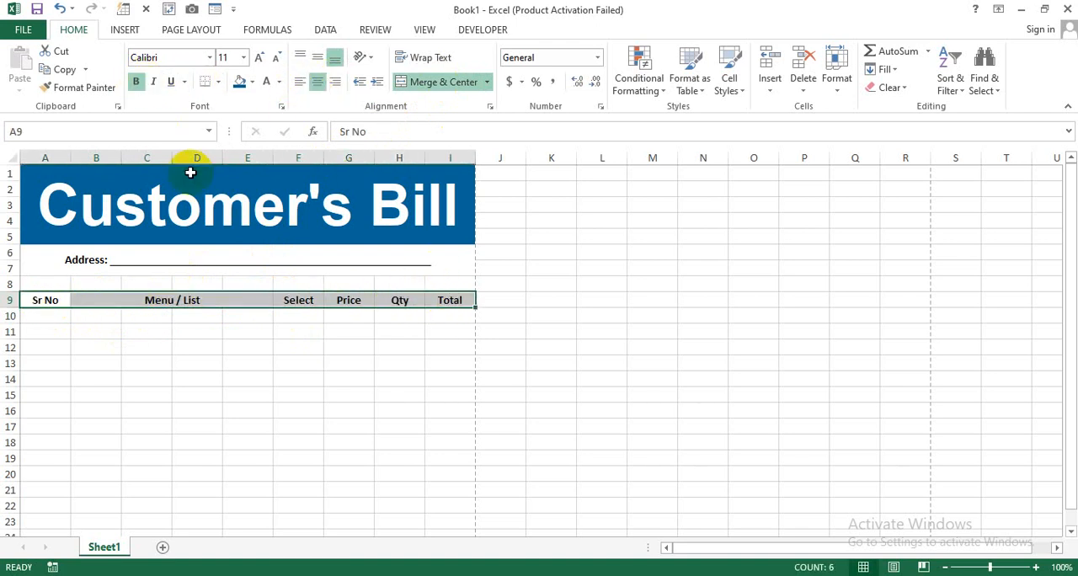
- Fill the header row A9:I9 with bright blue from the extended color palette and make its text white
click(253, 82)
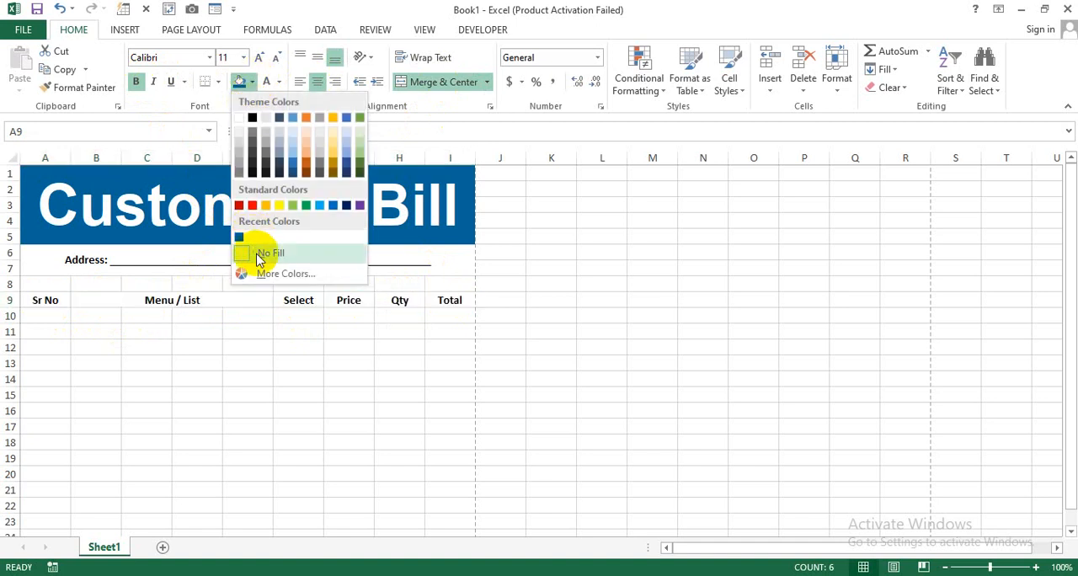
click(273, 273)
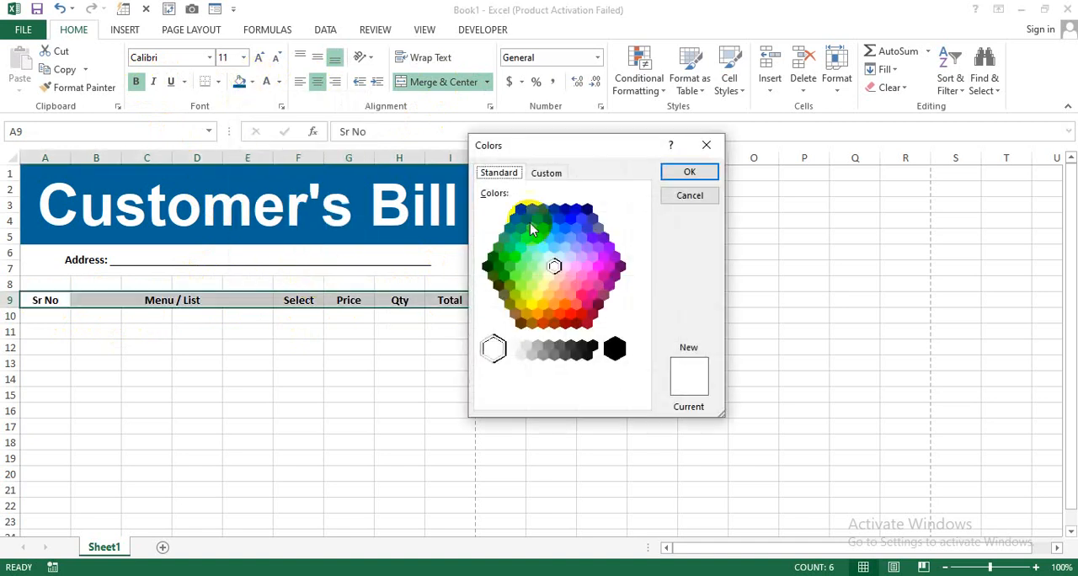
click(571, 214)
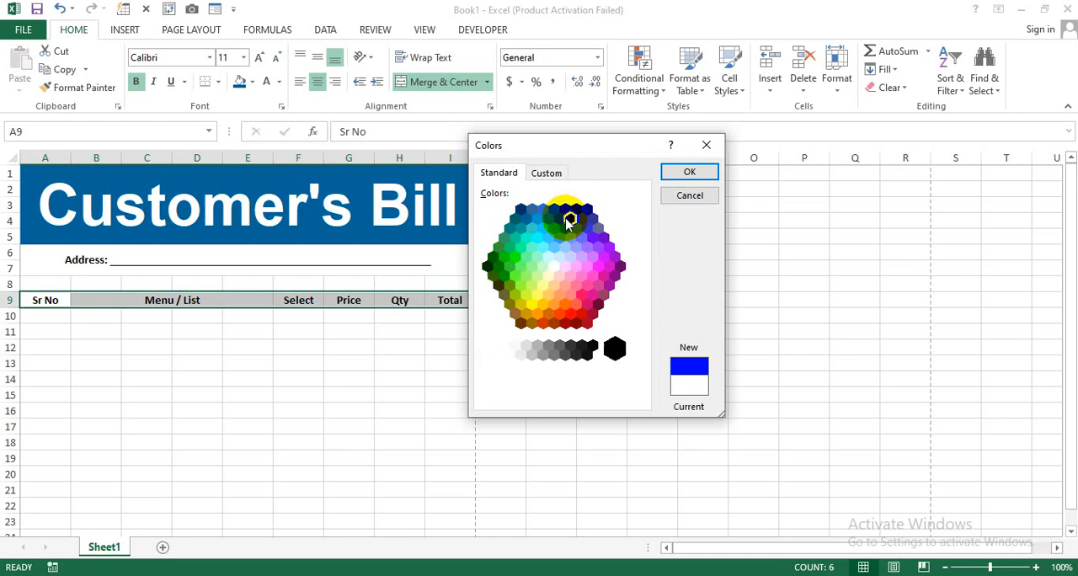
click(689, 172)
click(268, 84)
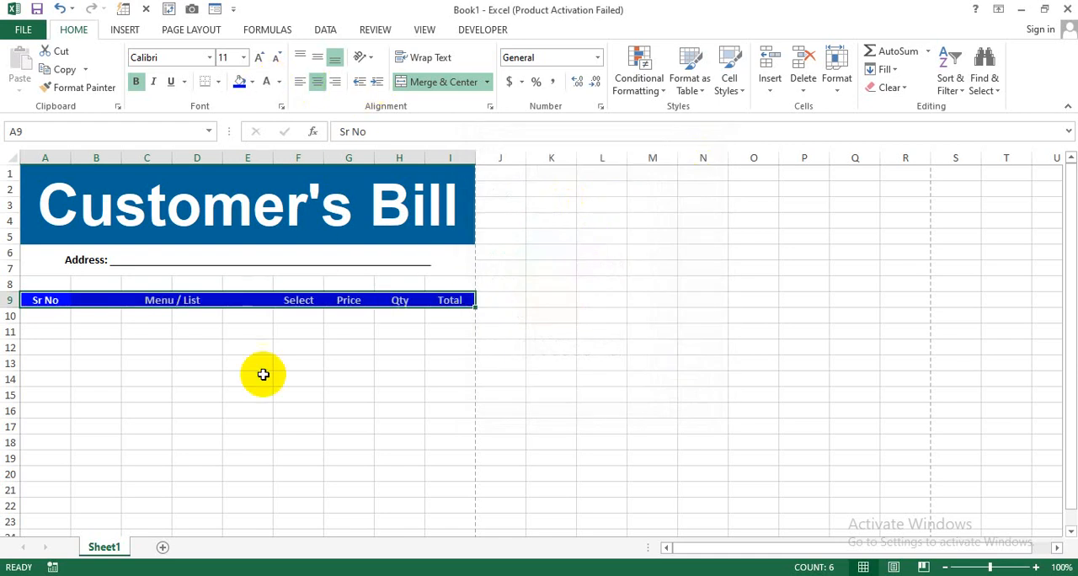
click(262, 375)
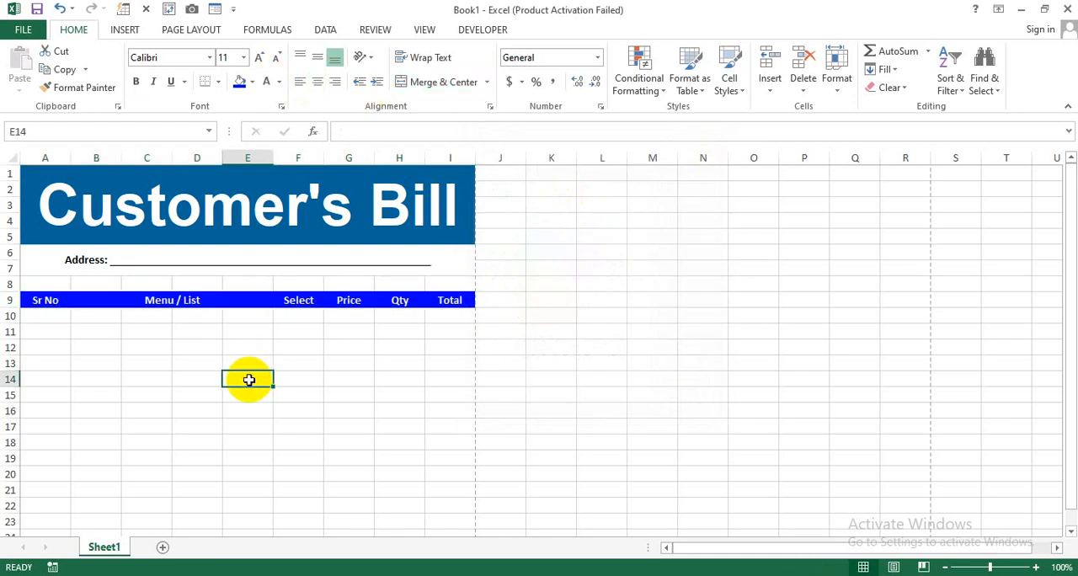
- Apply all borders to the bill table range A9:I25
drag(59, 304, 432, 359)
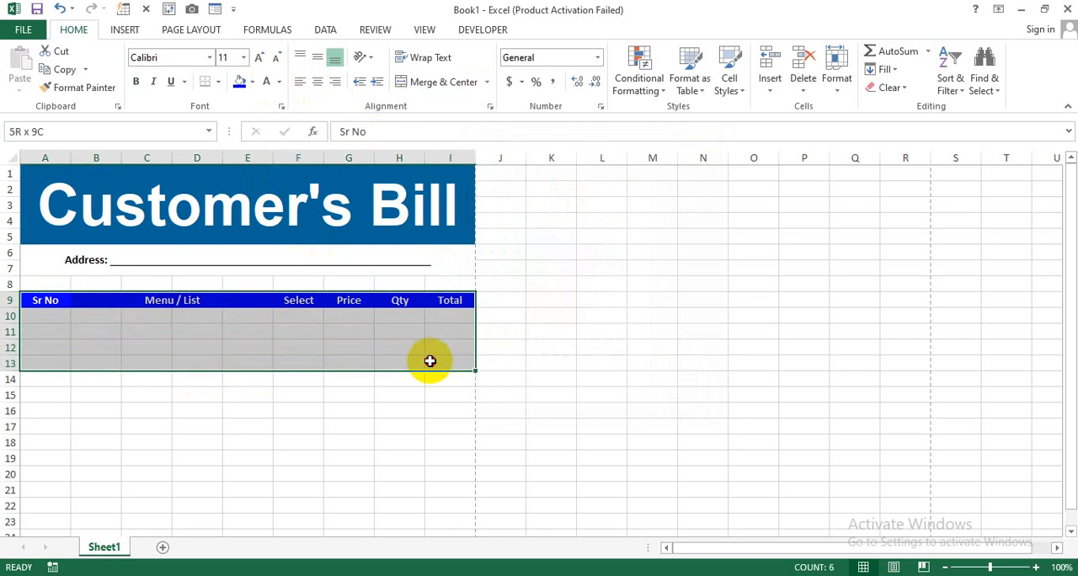
drag(428, 364, 462, 499)
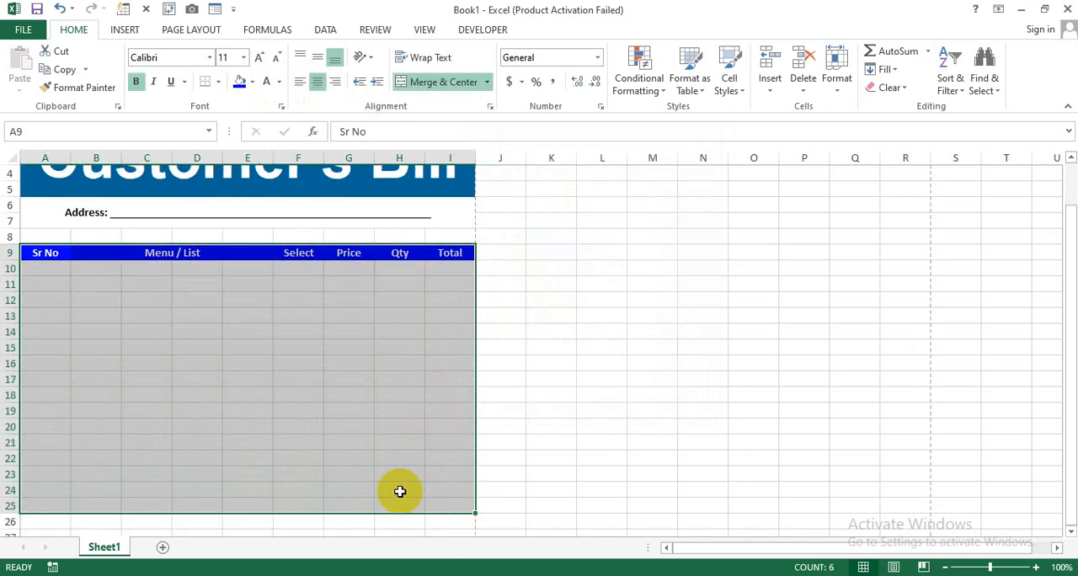
click(219, 85)
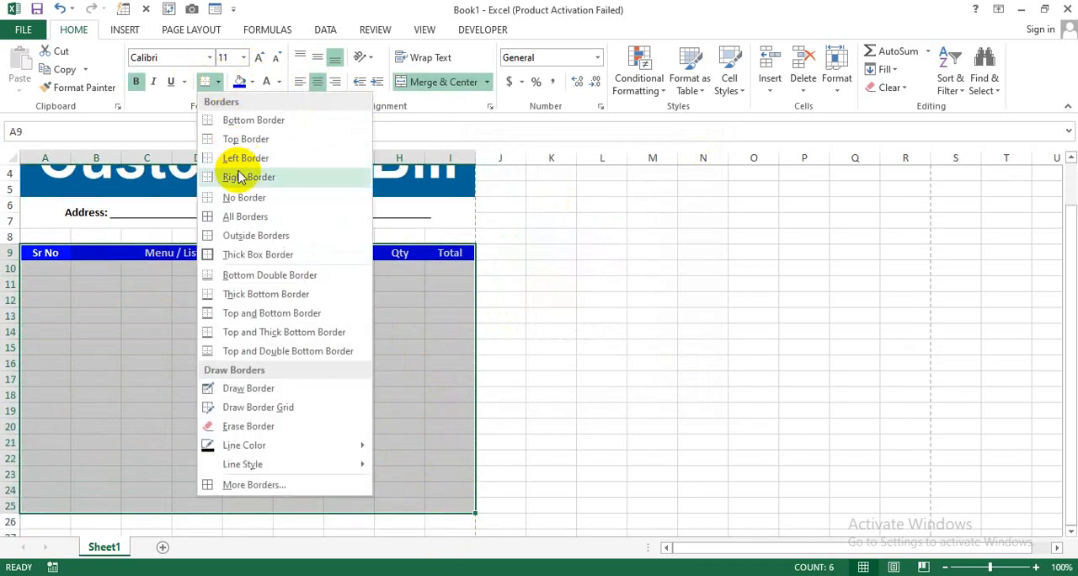
click(241, 216)
click(356, 364)
- Merge columns B to E separately in each row from 10 to 25 under the "Menu / List" header
drag(103, 270, 258, 503)
click(425, 82)
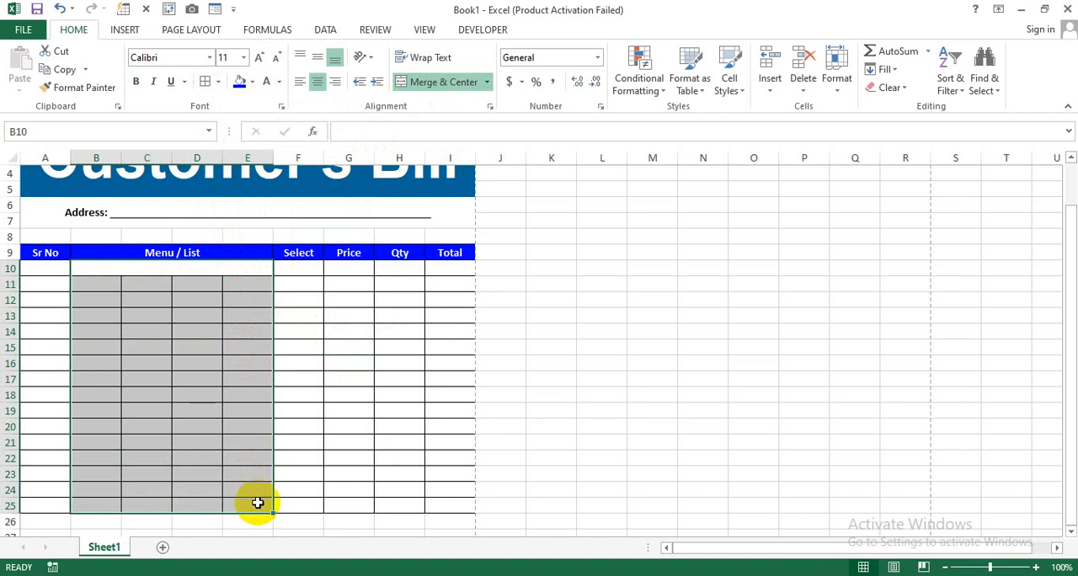
click(486, 82)
click(472, 125)
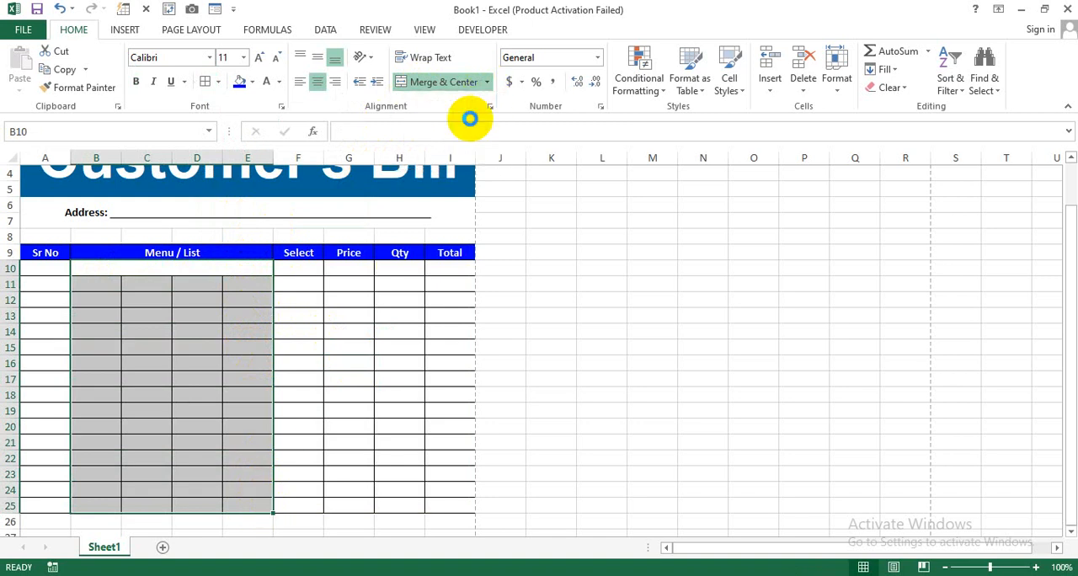
click(211, 282)
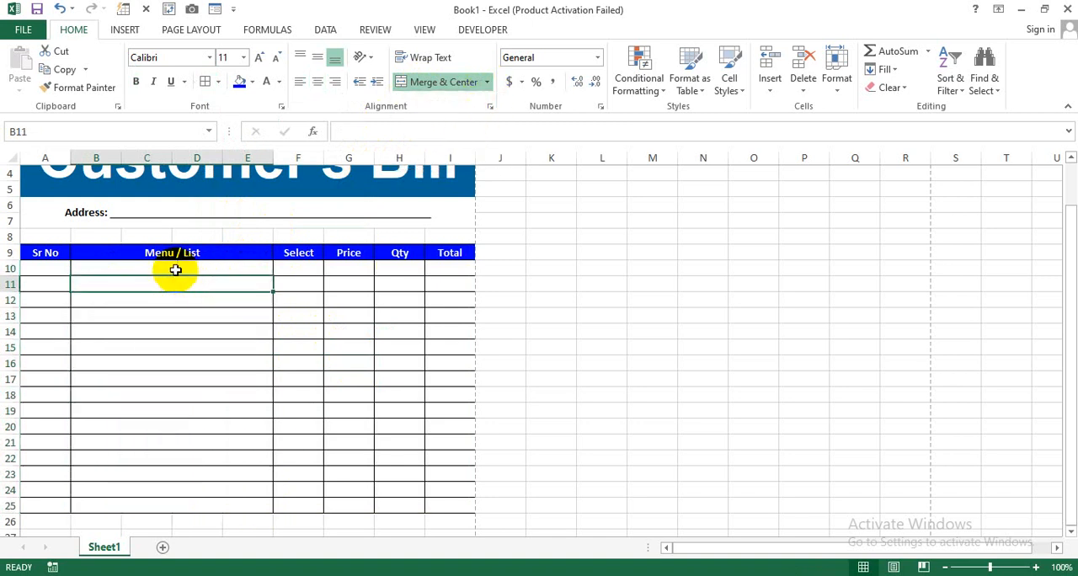
click(175, 270)
click(166, 285)
click(166, 301)
click(170, 332)
click(180, 365)
click(187, 392)
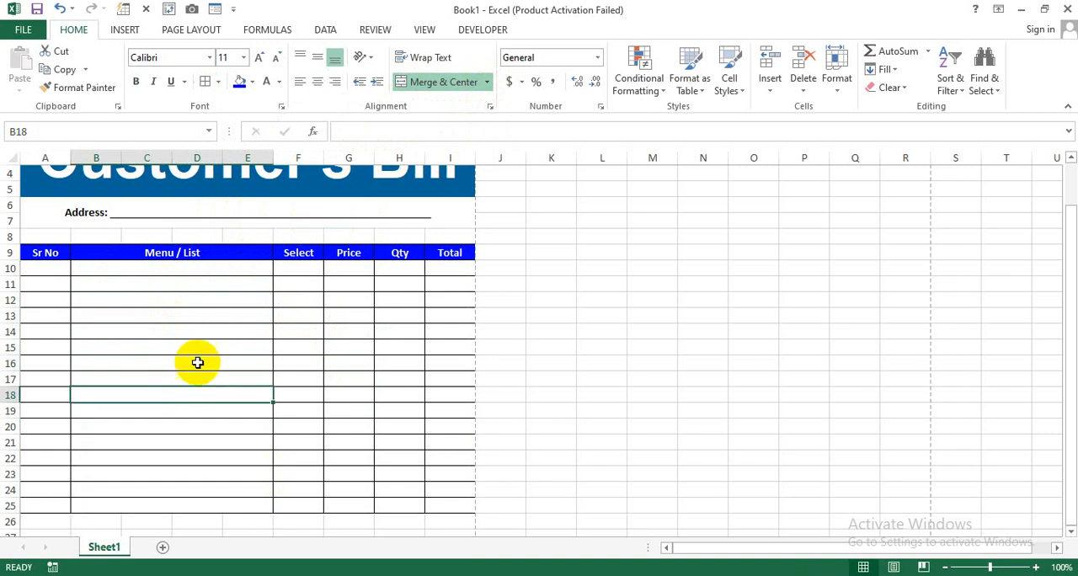
click(197, 363)
- Number the "Sr No" column from 1 to 16 in A10:A25, continuing the series from 1 and 2
click(55, 268)
text(1)
key(Return)
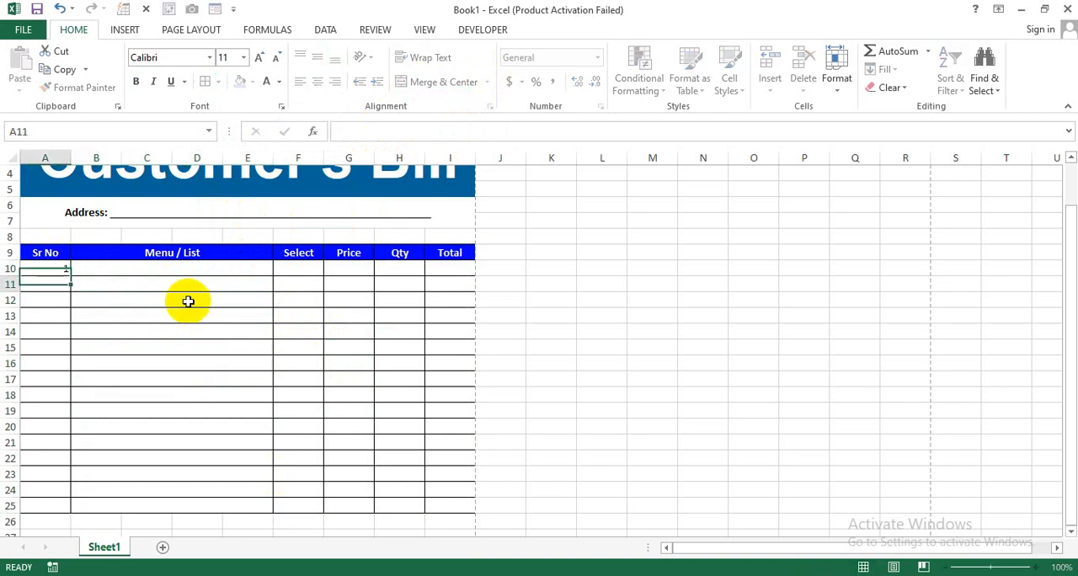
text(2)
key(Return)
drag(53, 269, 67, 508)
click(178, 270)
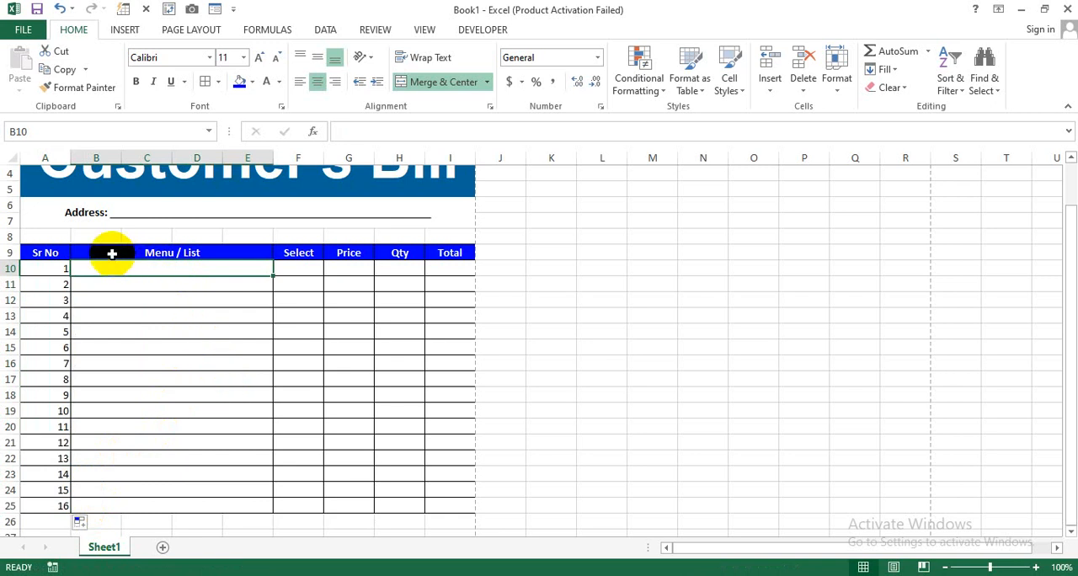
- Insert two blank rows at row 8, between the address line and the item table
click(10, 235)
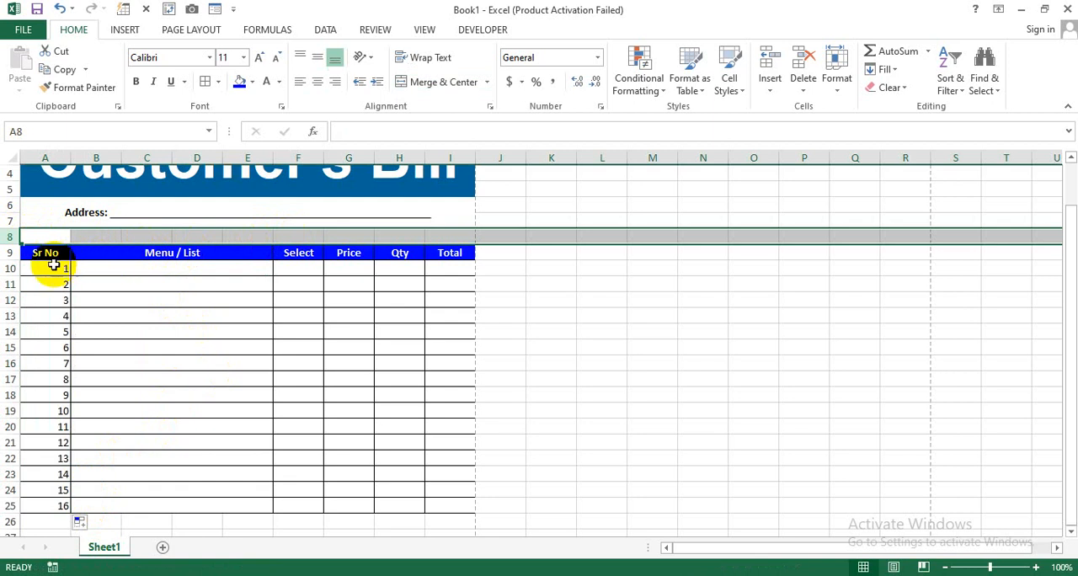
click(767, 63)
click(766, 63)
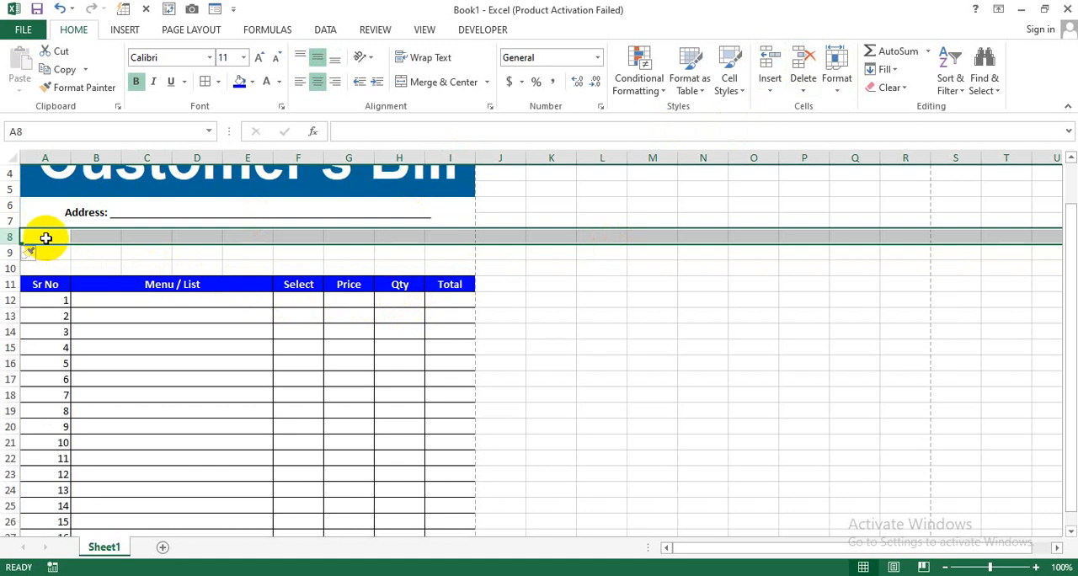
- Enter the labels "Bill ID:" in A8 and "Date:" in A9
click(45, 238)
text(Bill ID:)
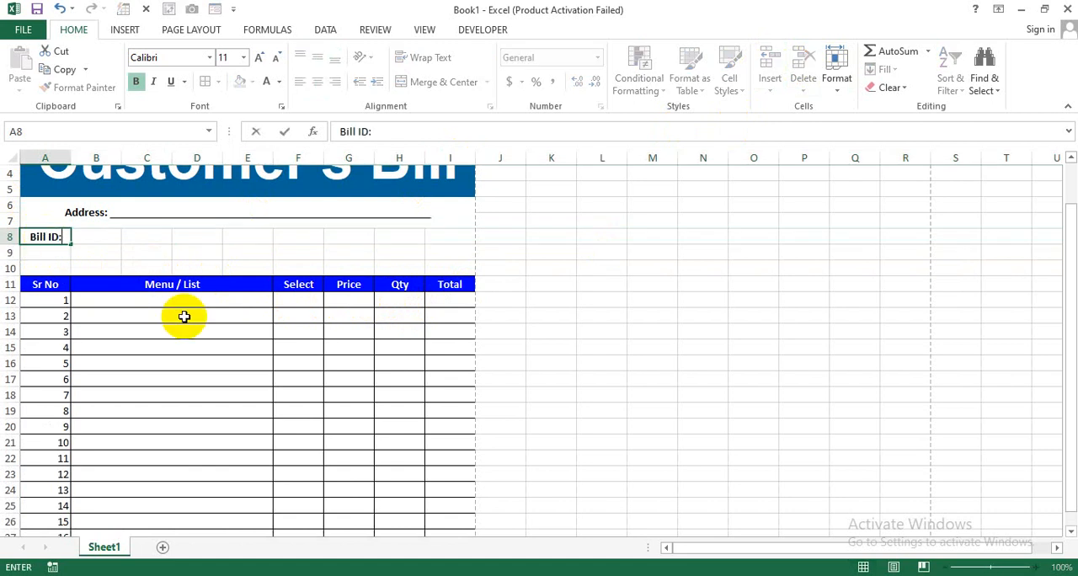
key(Return)
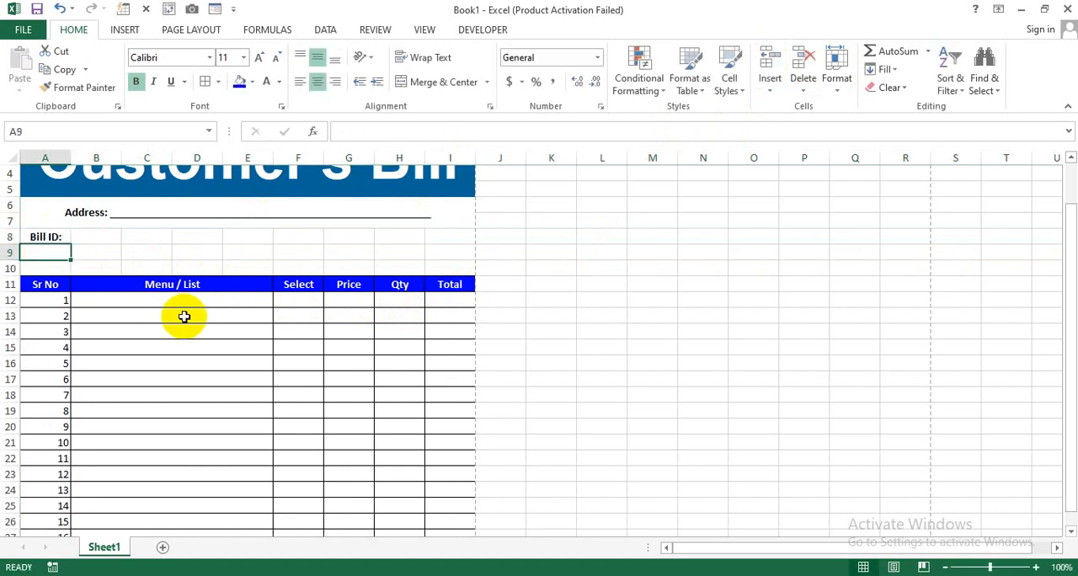
text(Date:)
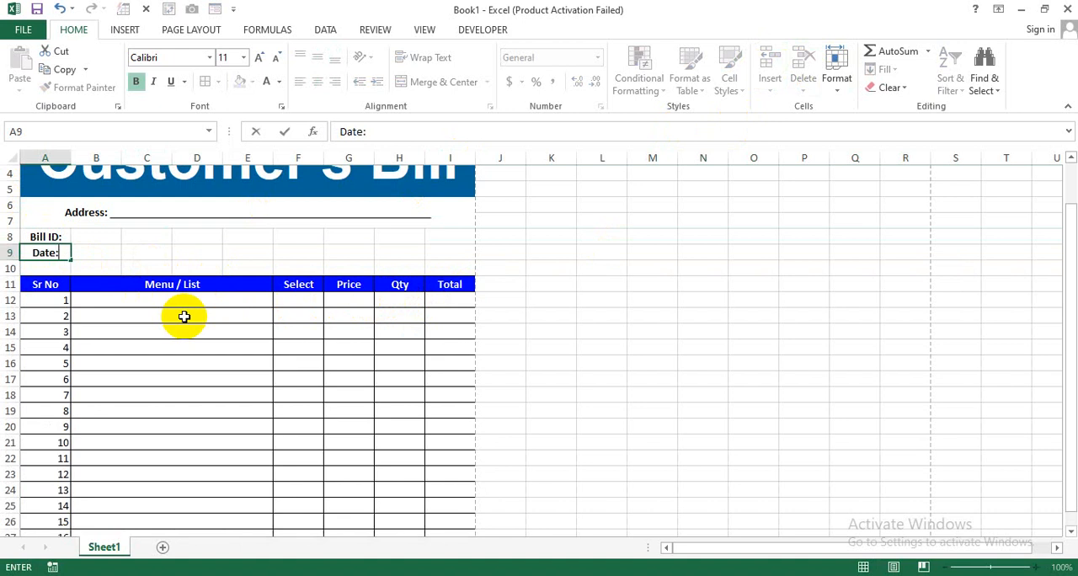
key(Tab)
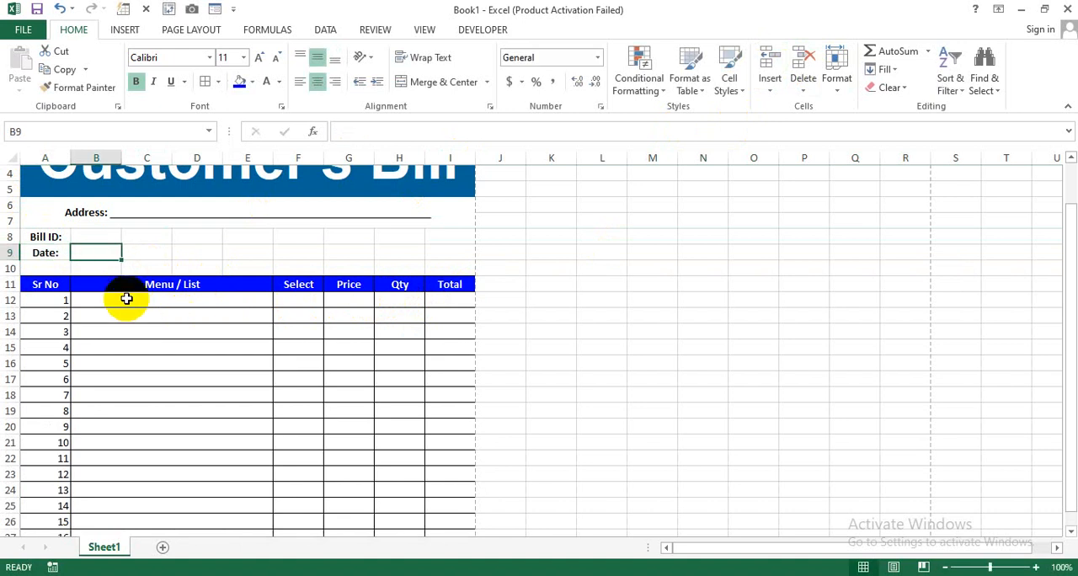
- Left-align the labels in A8:A9 and merge and center B8:C8 and B9:C9 separately as their entry fields
drag(49, 237, 46, 254)
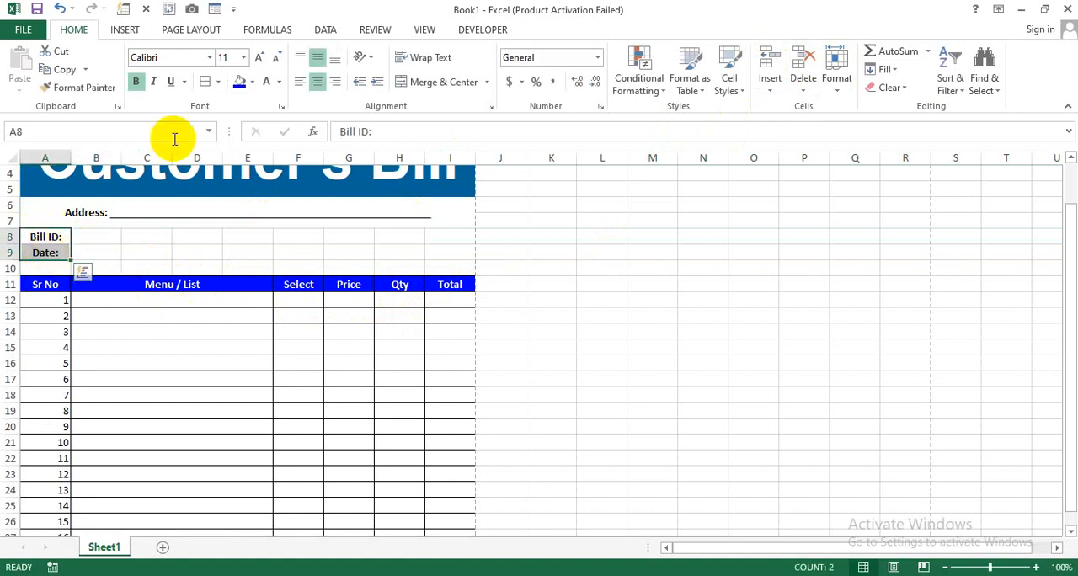
click(300, 81)
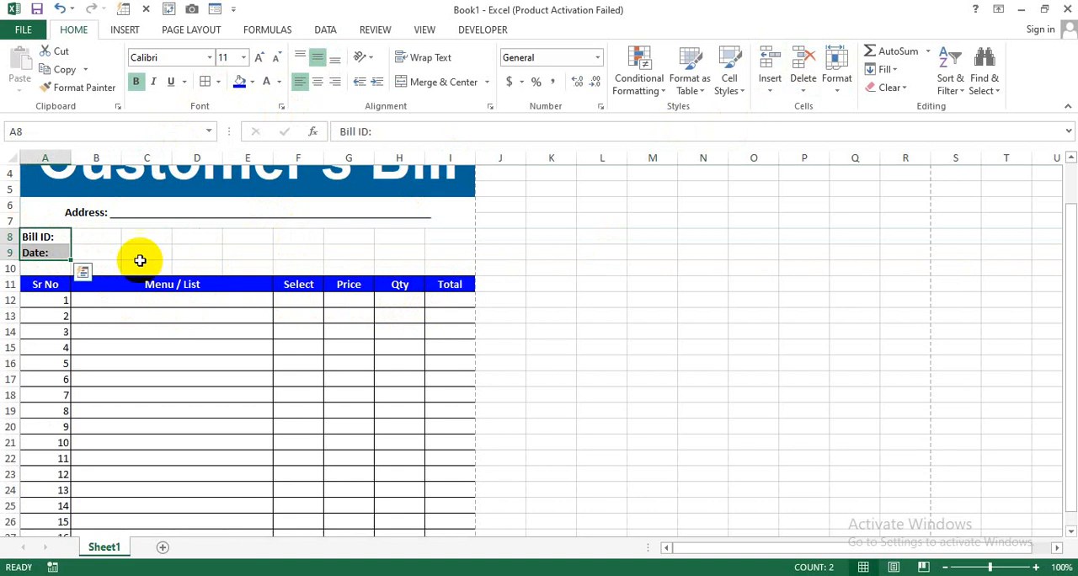
drag(103, 235, 157, 252)
click(427, 82)
click(425, 82)
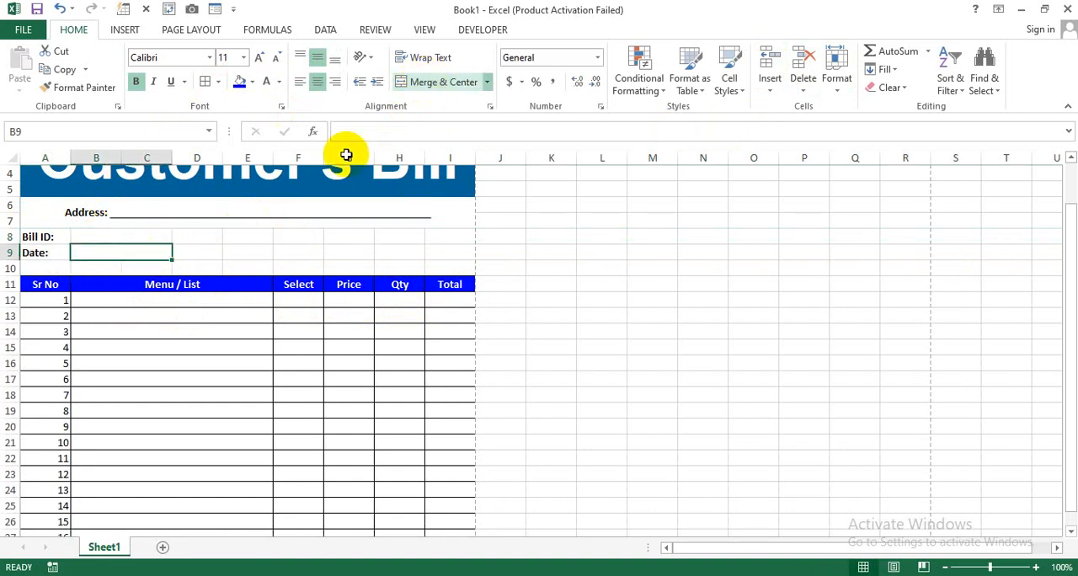
- Enter the labels "Customer's Name:" in D8 and "Contact No:" in D9
click(206, 237)
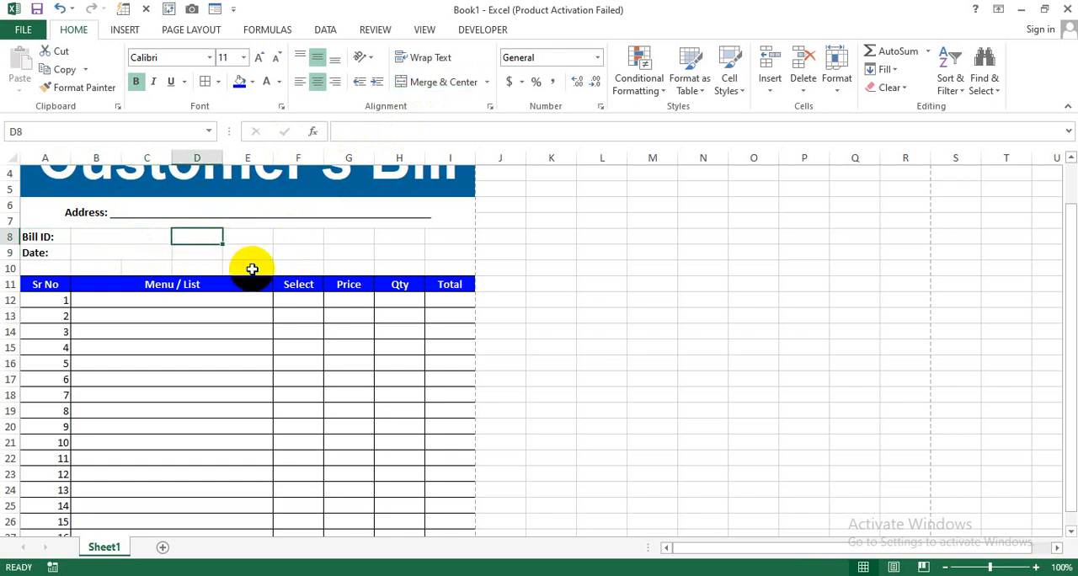
text(Customer's)
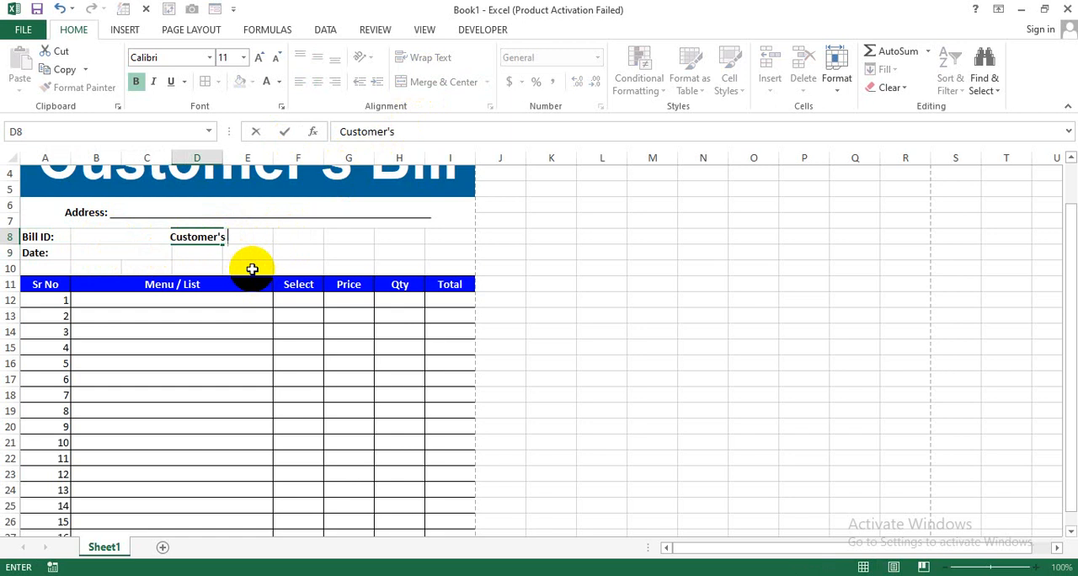
text( Name:)
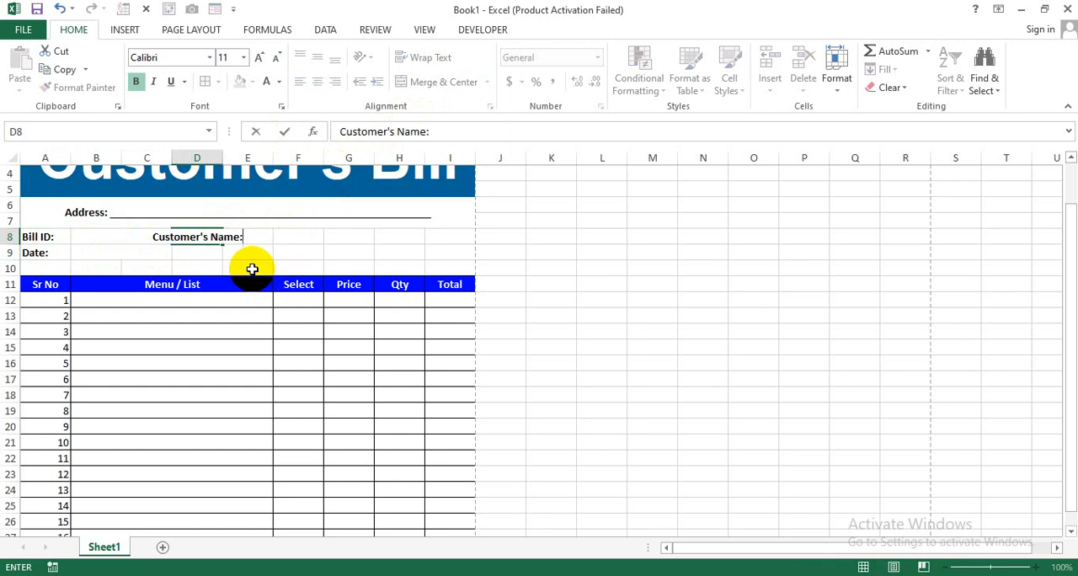
key(Return)
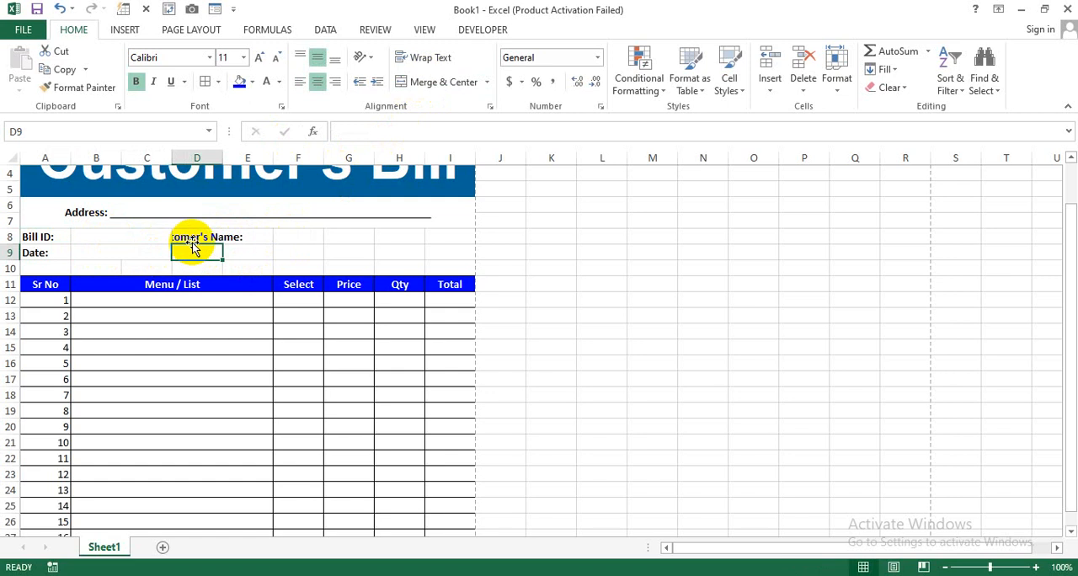
text(Contact No:)
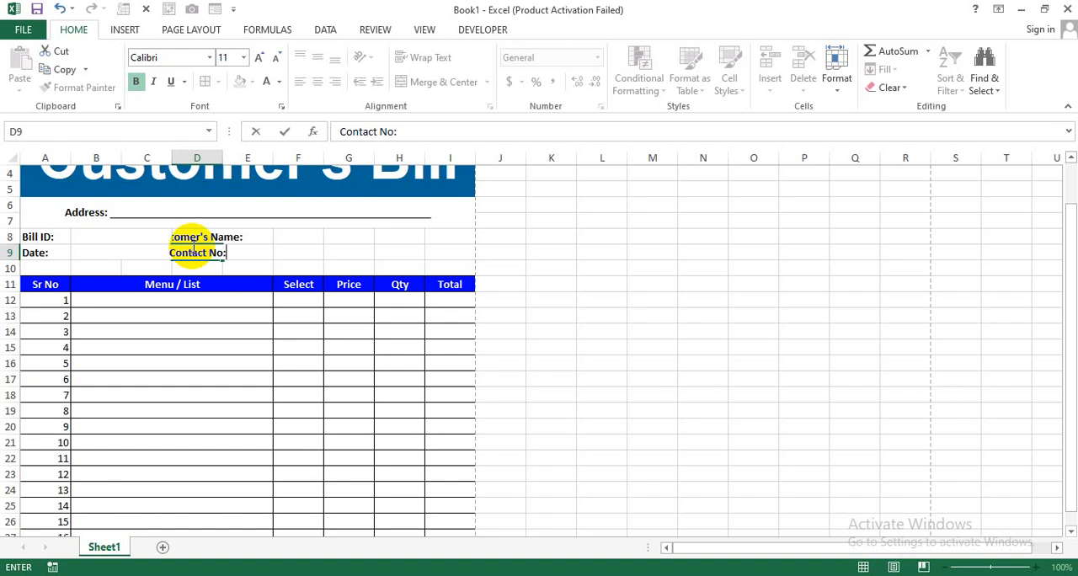
key(Return)
- Merge D8:F8 and D9:F9 separately and left-align both customer labels
drag(196, 239, 289, 233)
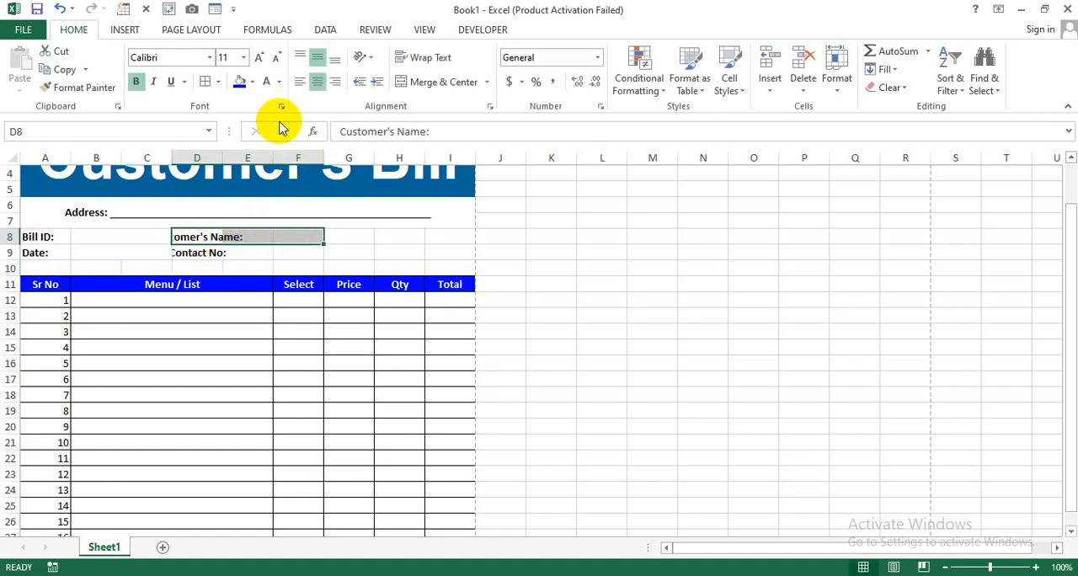
click(415, 83)
drag(212, 255, 319, 255)
click(439, 81)
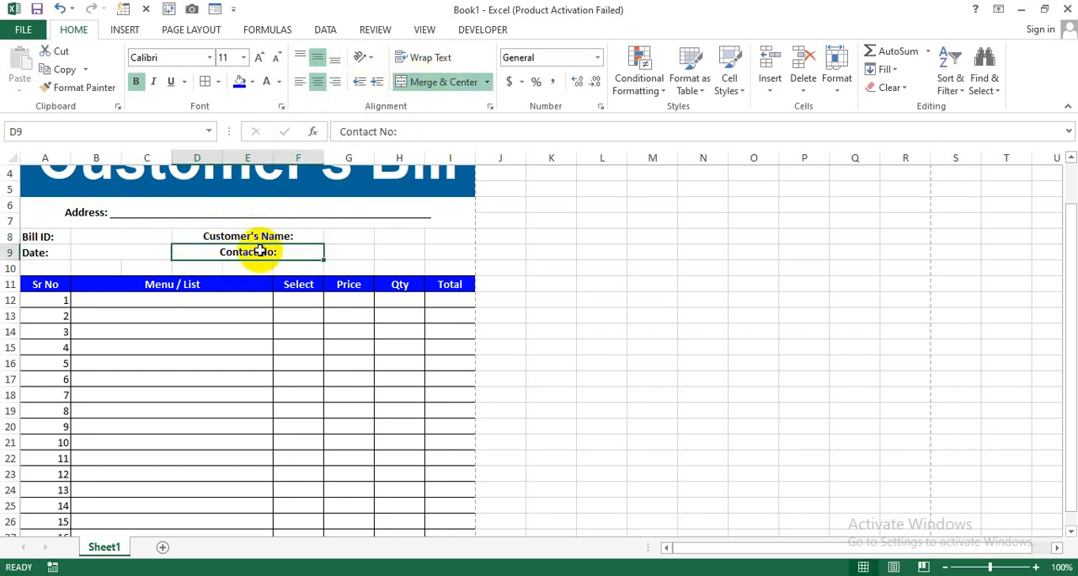
mouse_move(263, 238)
mouse_down()
mouse_move(262, 255)
mouse_move(272, 233)
mouse_move(268, 251)
mouse_up()
click(299, 82)
- Merge and center G8:I8 and G9:I9 separately as entry fields for the customer's name and contact number
drag(354, 238, 441, 235)
click(428, 81)
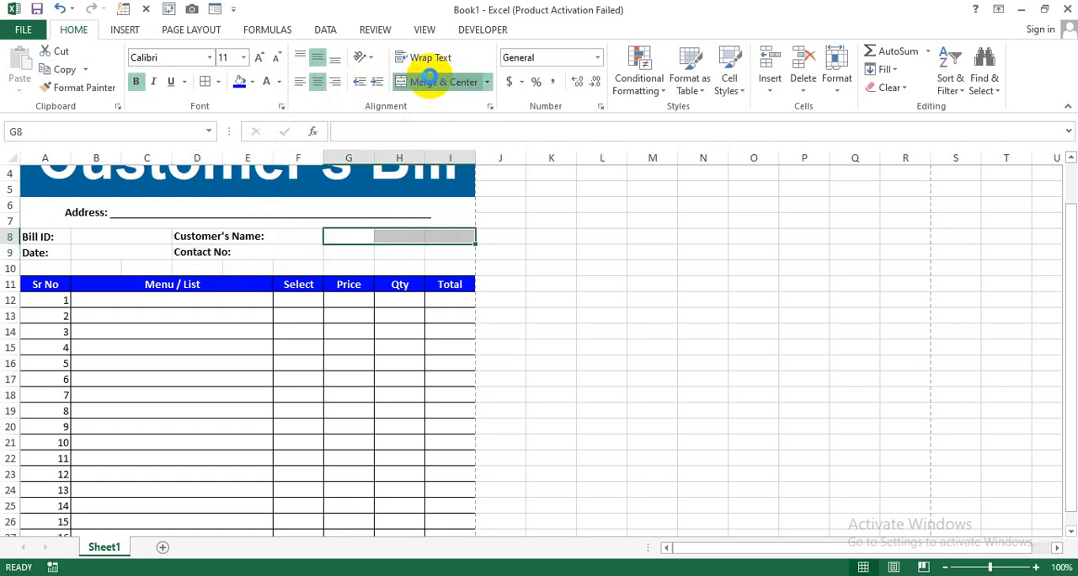
drag(363, 252, 438, 253)
click(439, 82)
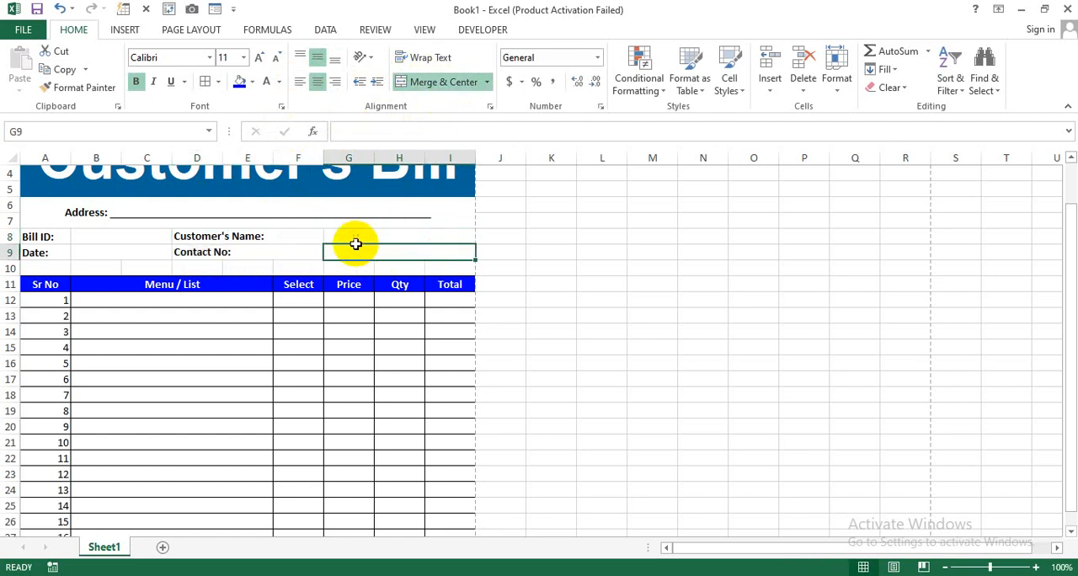
- Apply a thick box border around the bill details block A8:I9 and slightly reduce the height of row 10
click(46, 236)
drag(46, 236, 401, 247)
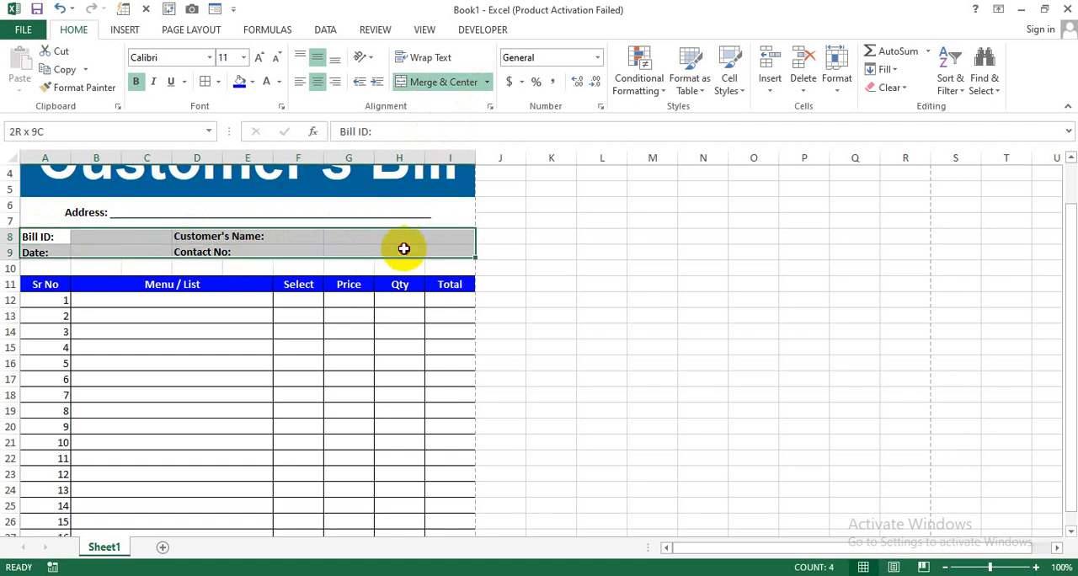
click(221, 82)
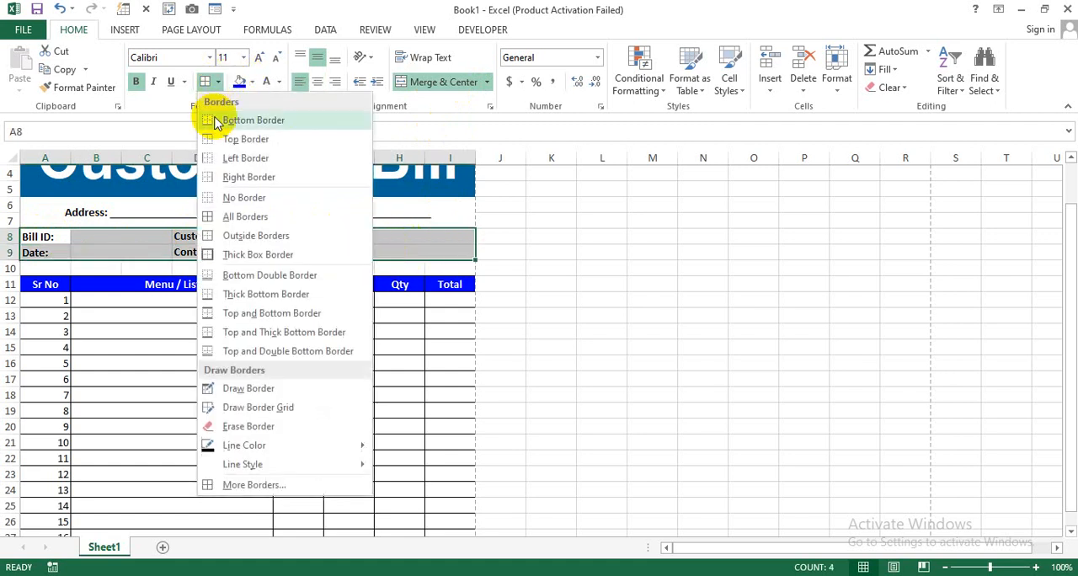
click(272, 254)
click(345, 317)
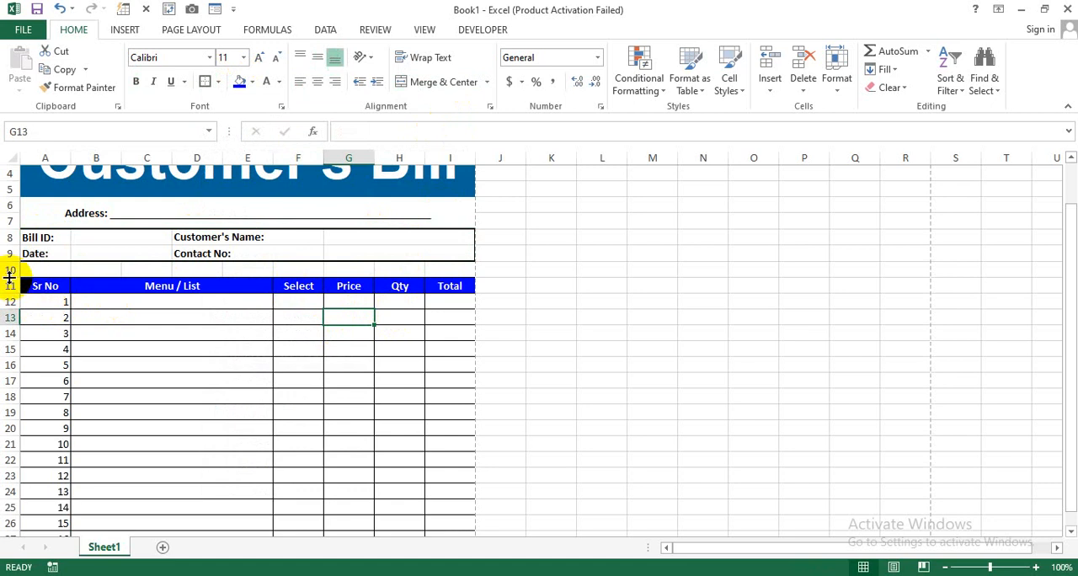
drag(11, 278, 9, 274)
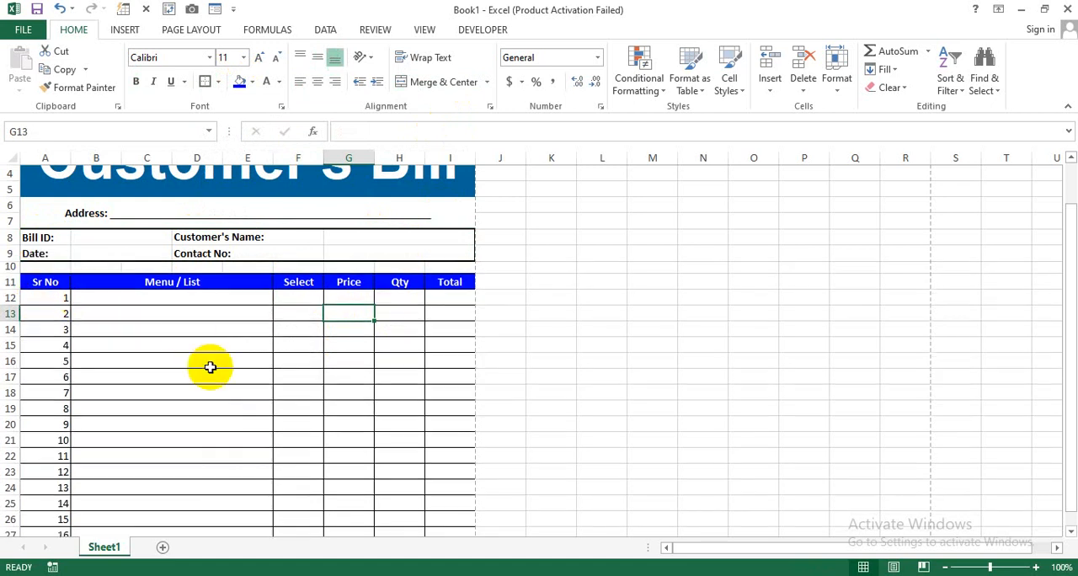
- Clear all contents and formatting from the last two table rows, A26:I27
scroll(210, 367, down, 2)
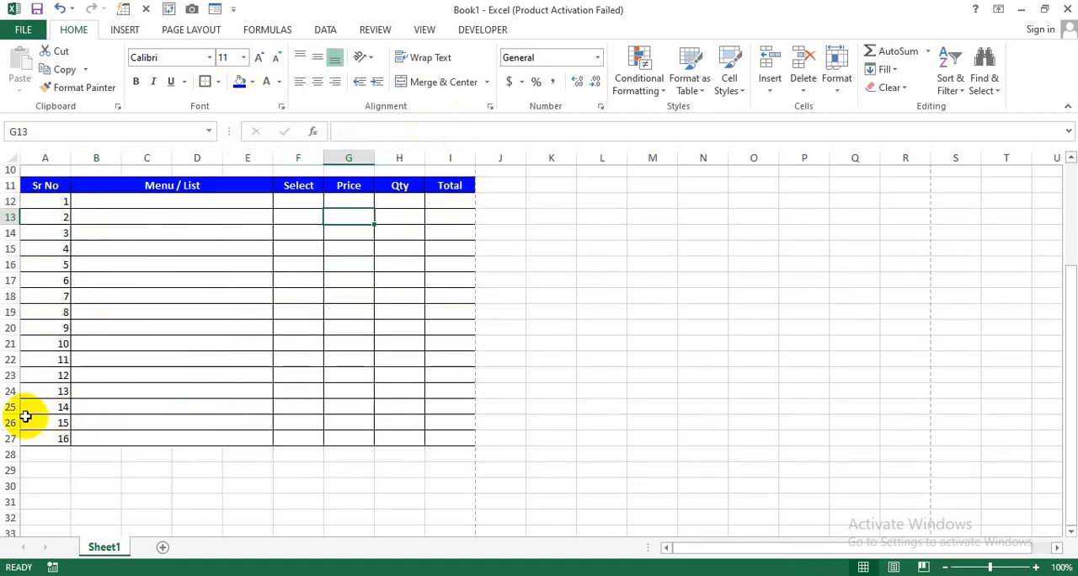
drag(26, 421, 477, 435)
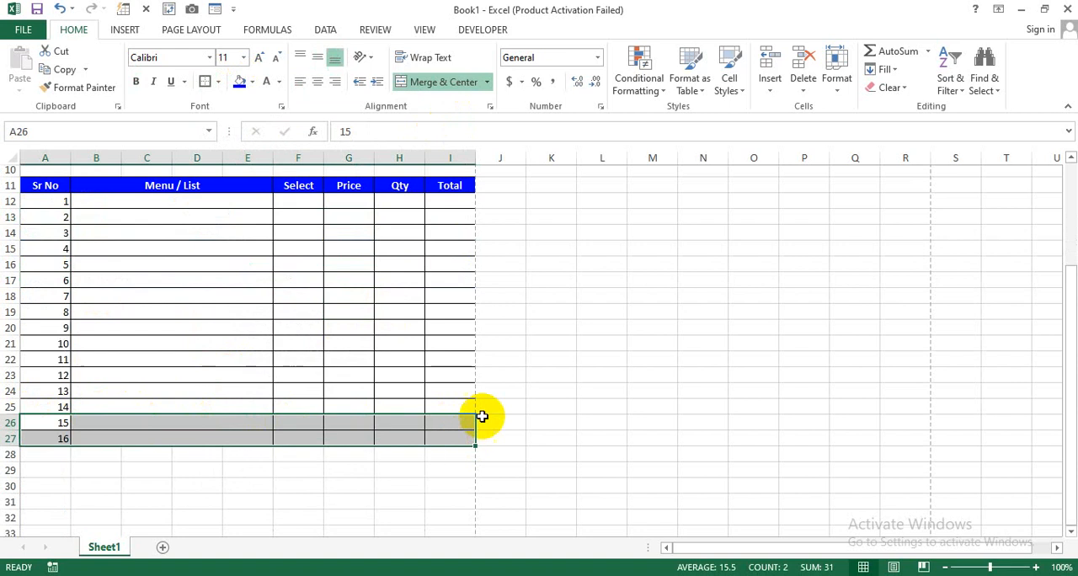
click(895, 87)
click(904, 110)
click(493, 454)
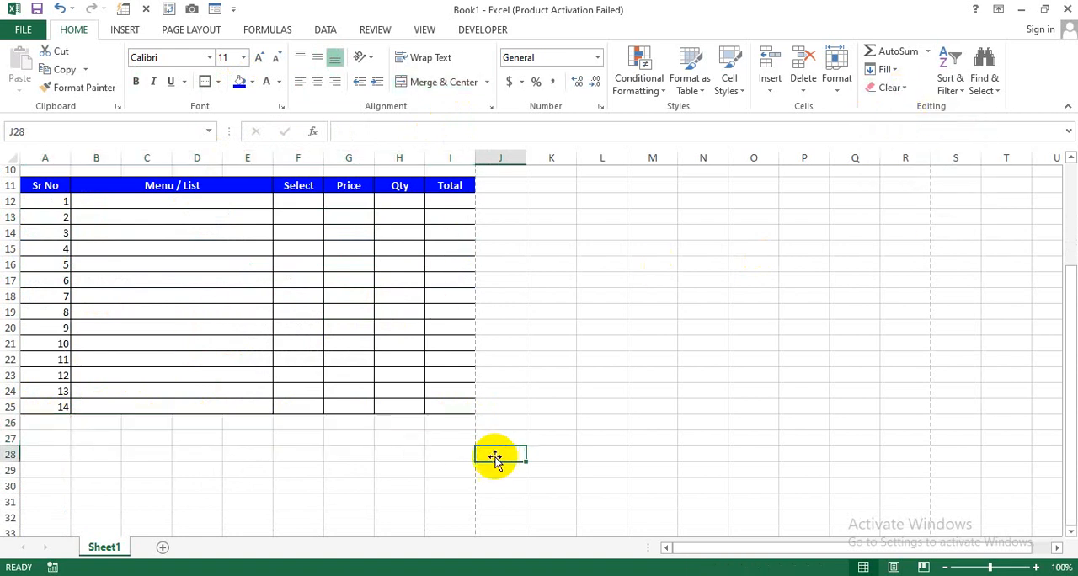
click(312, 453)
scroll(313, 465, up, 2)
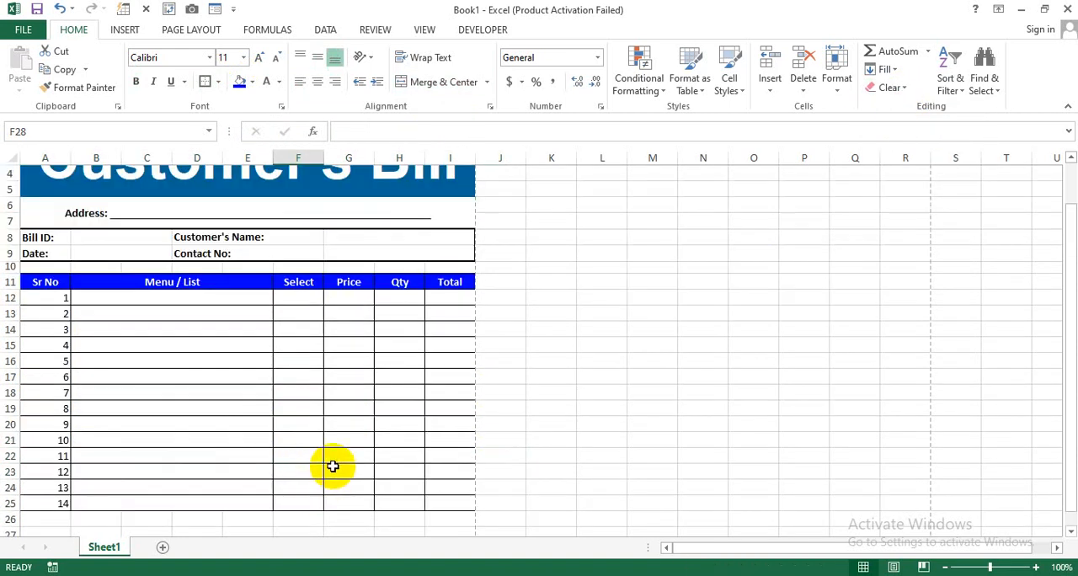
scroll(332, 466, down, 2)
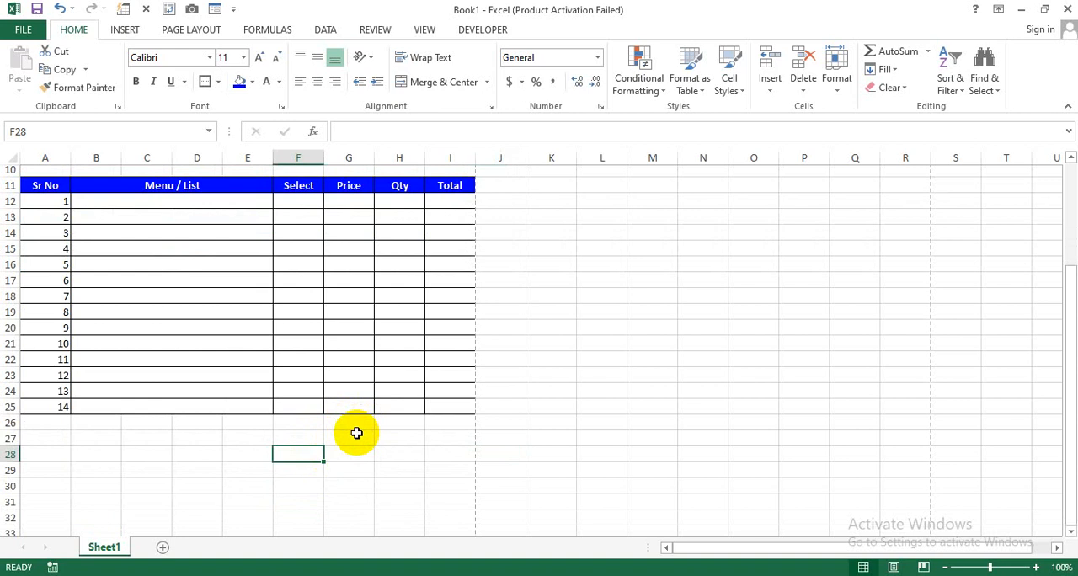
- Merge and center F26:G26 below the item table and enter the label "Subtotal:" in it
drag(340, 436, 379, 433)
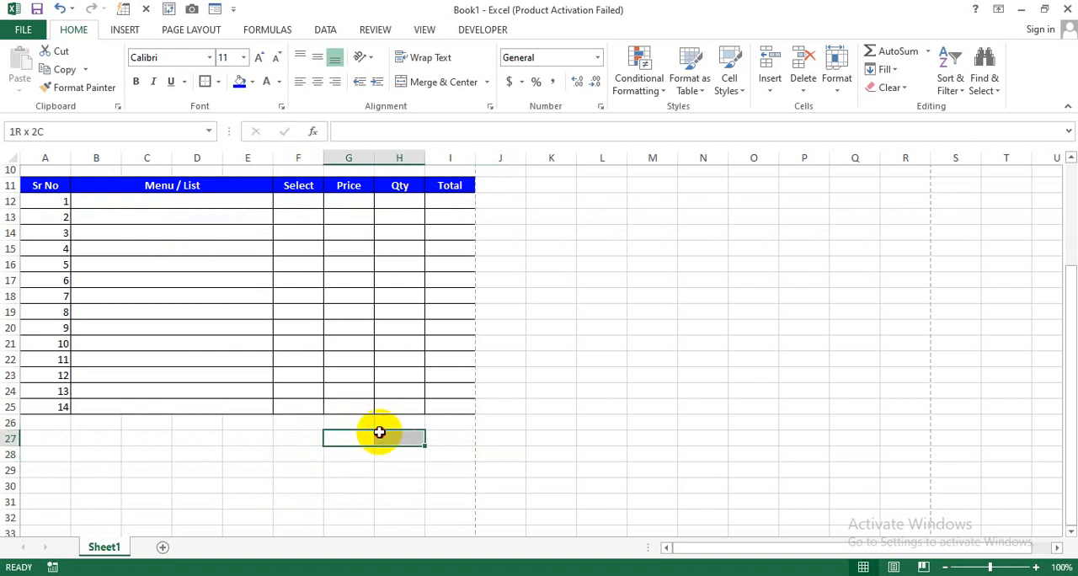
drag(300, 421, 357, 423)
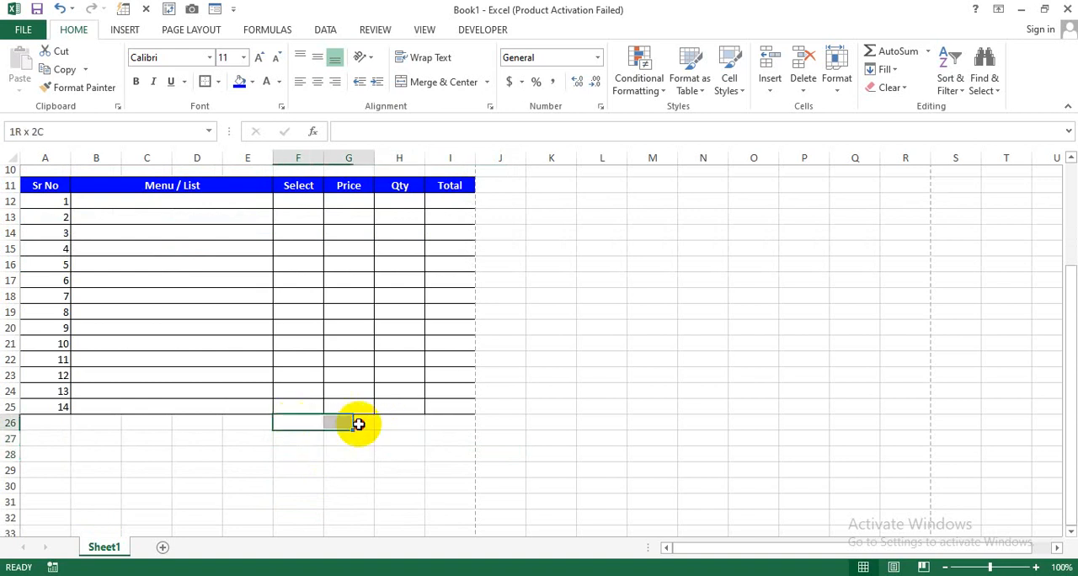
click(445, 83)
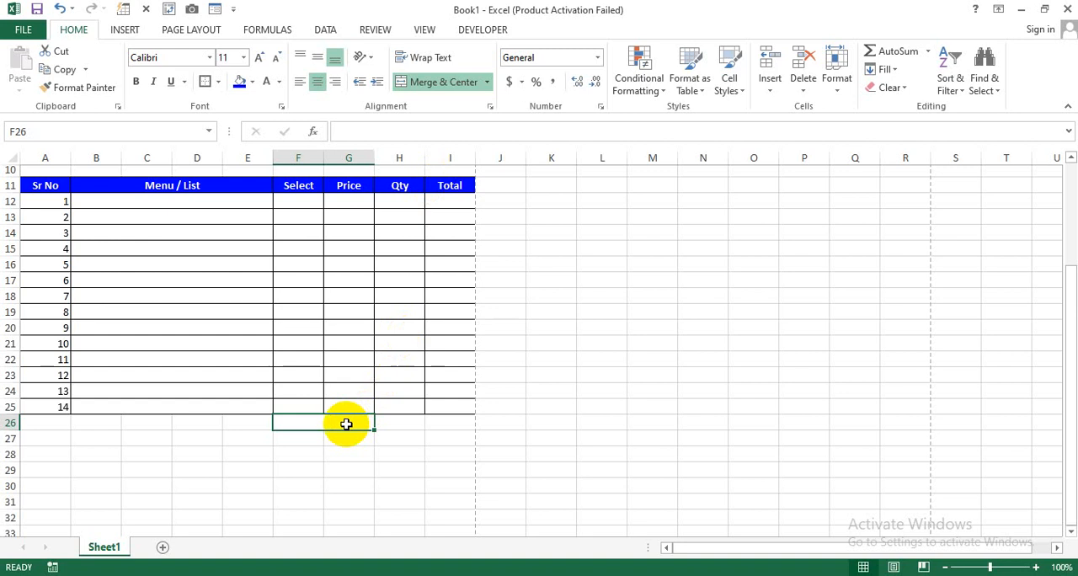
text(Subtotal)
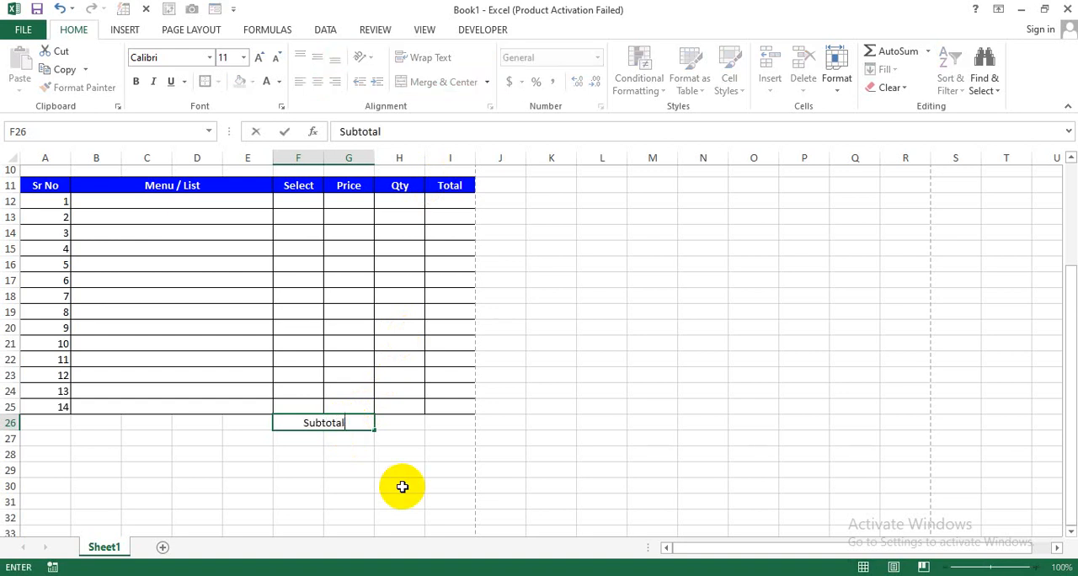
text(:)
key(Return)
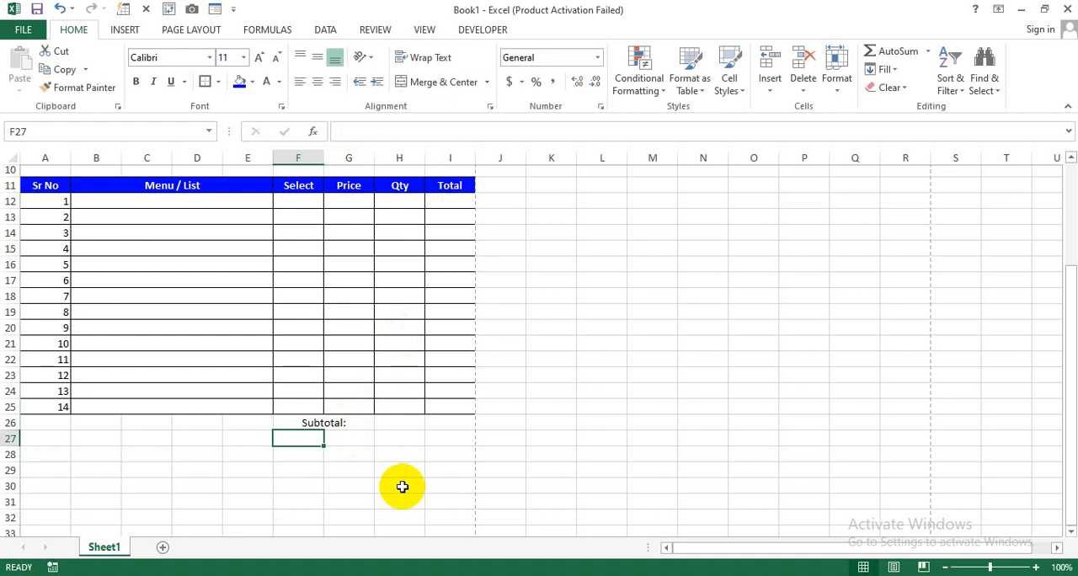
- Enter the labels "Tax:", "Total:", "Cash Collect:" and "Cash Back:" in cells F27 to F30 below the Subtotal label
text(Tax:)
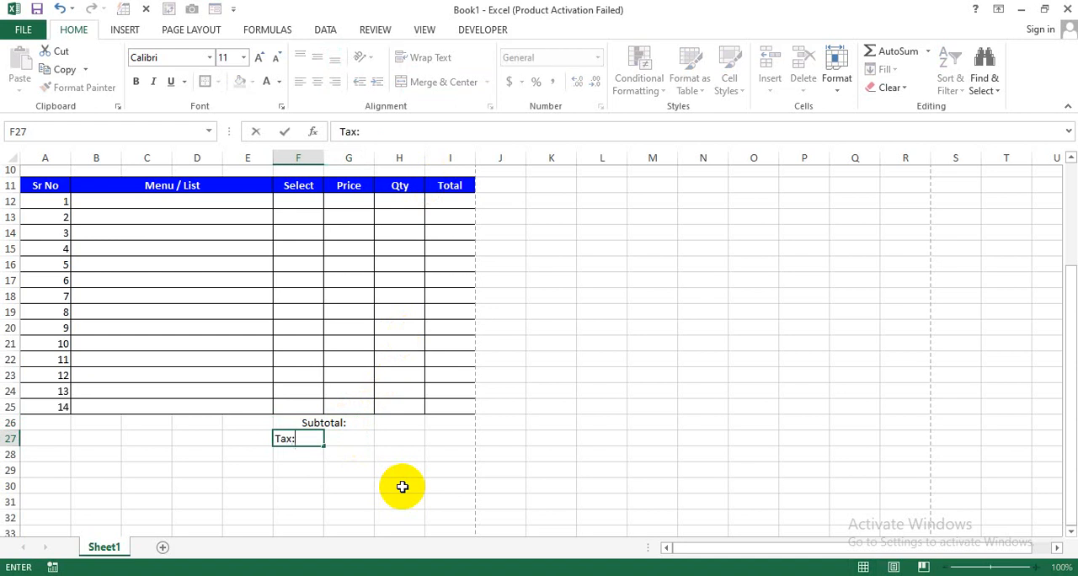
key(Return)
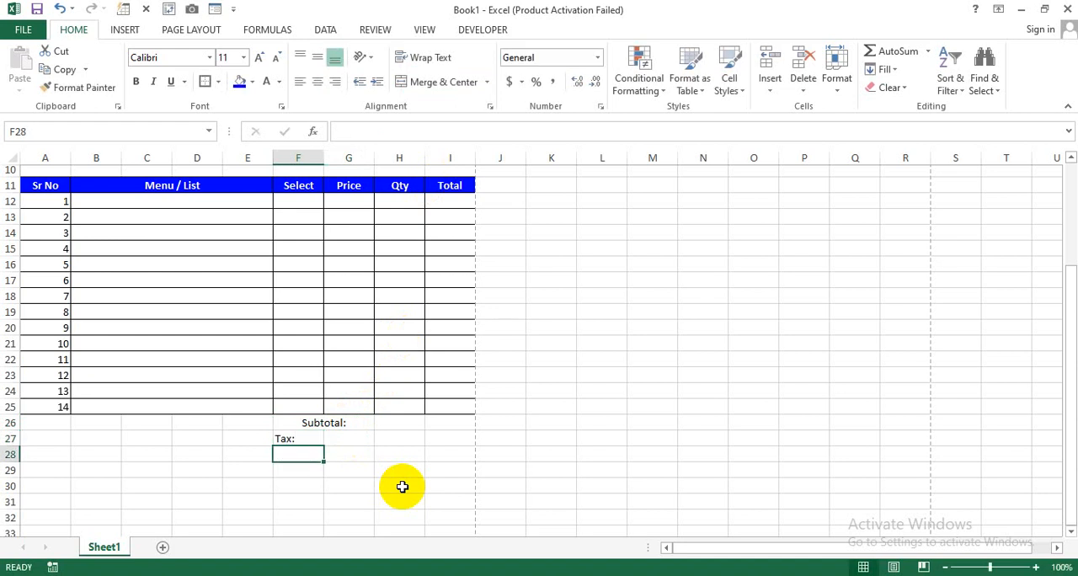
text(Total:)
key(Return)
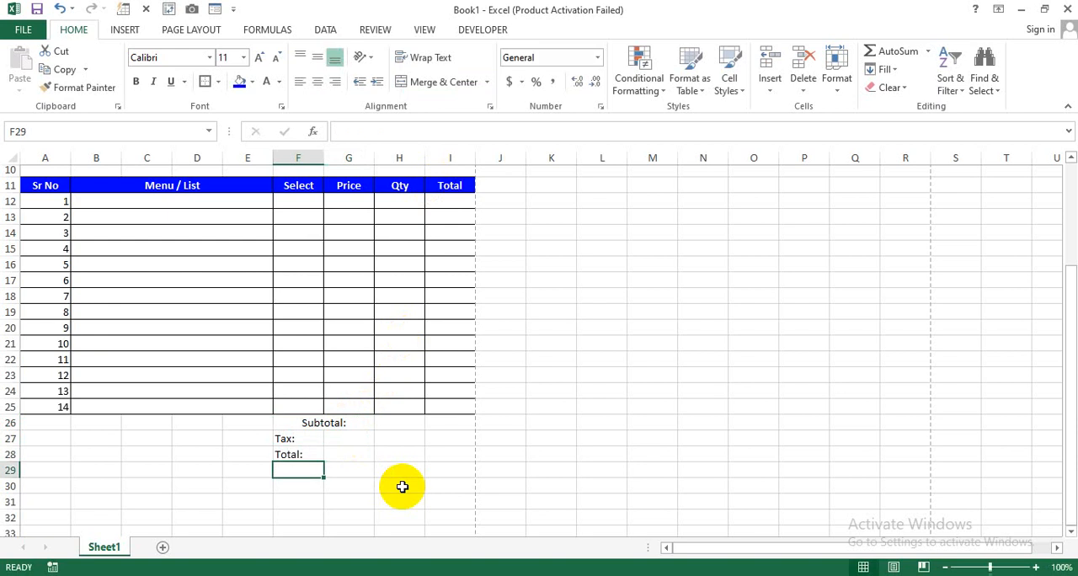
text(CA)
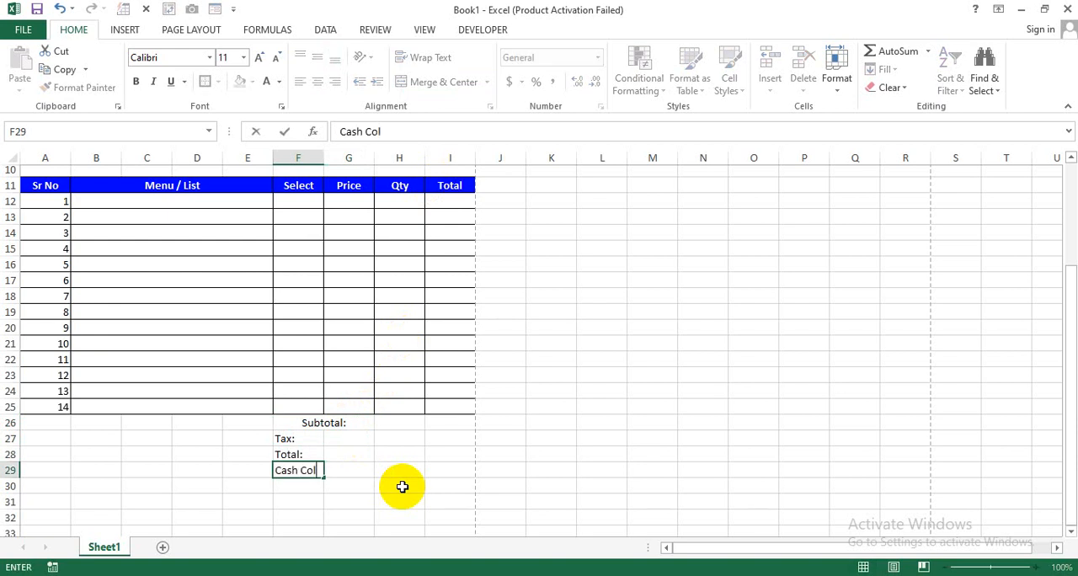
text(sh Collect:)
key(Return)
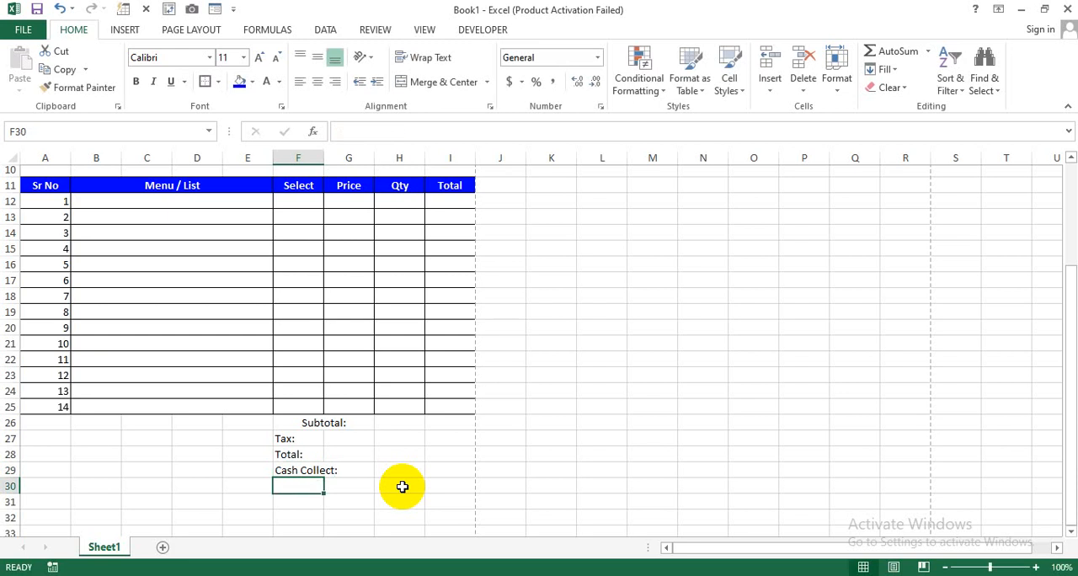
text(Cash B)
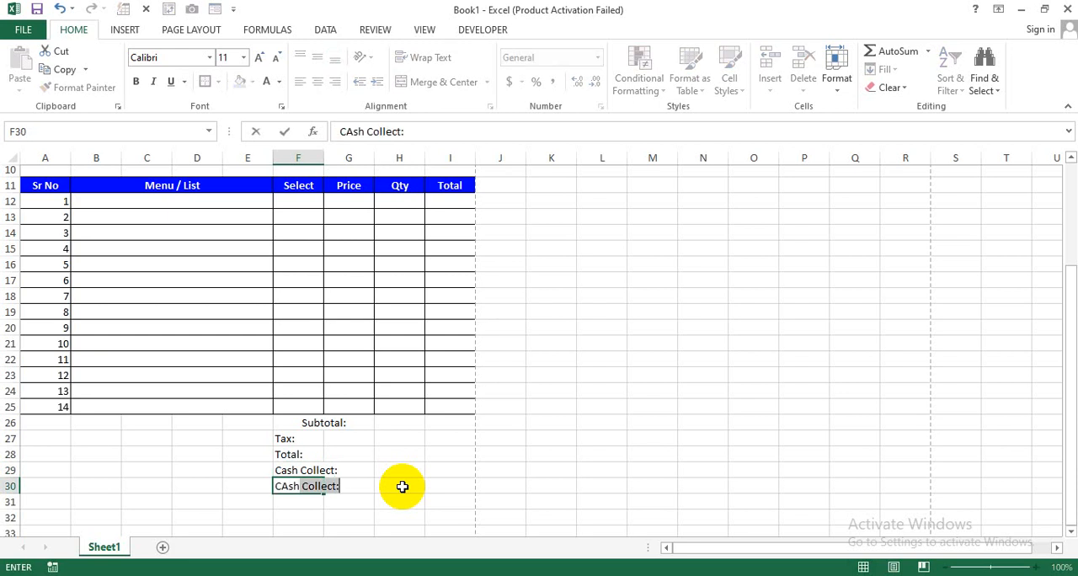
text(Ack)
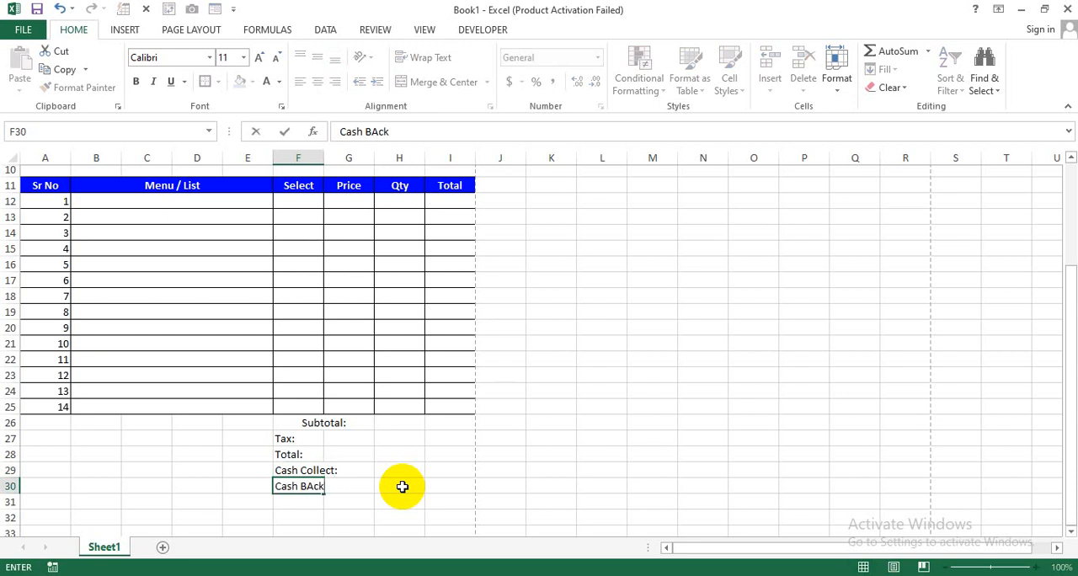
text(:)
key(Return)
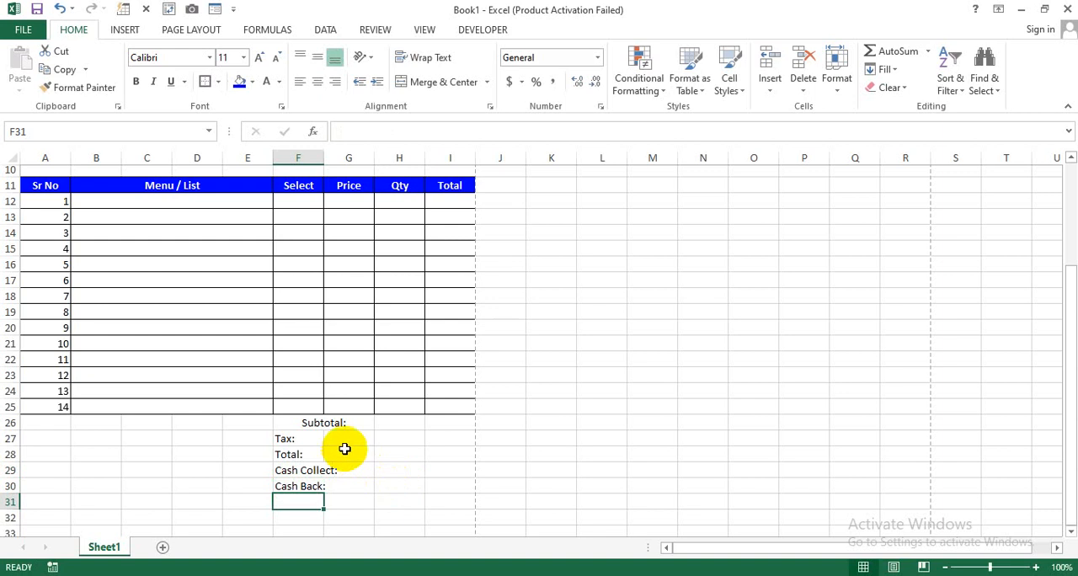
- Merge F26:G30 across, row by row, and right-align the five totals labels
drag(334, 424, 334, 486)
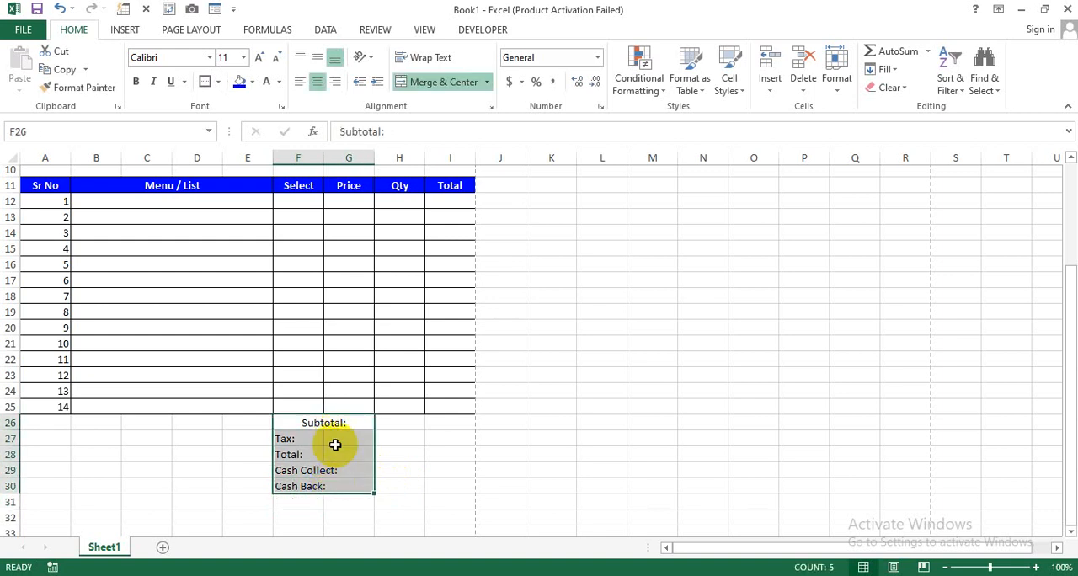
click(486, 81)
click(447, 121)
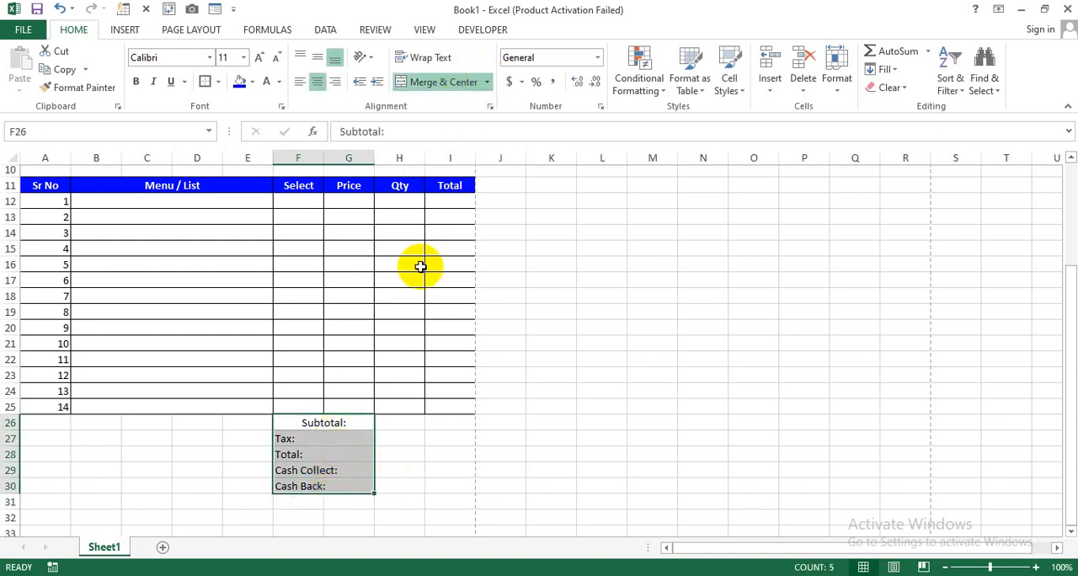
click(404, 469)
drag(344, 423, 333, 481)
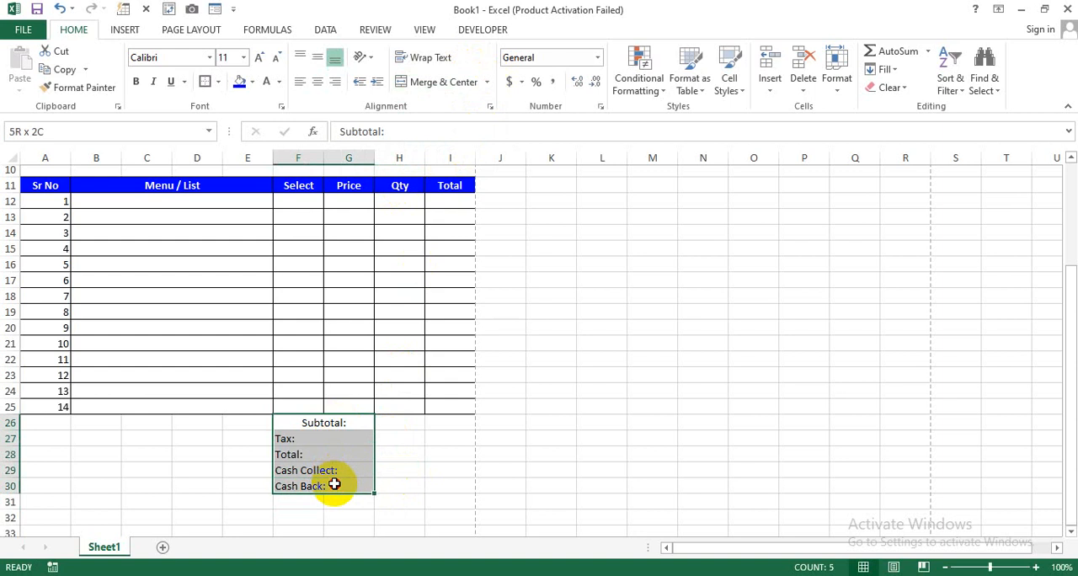
click(334, 82)
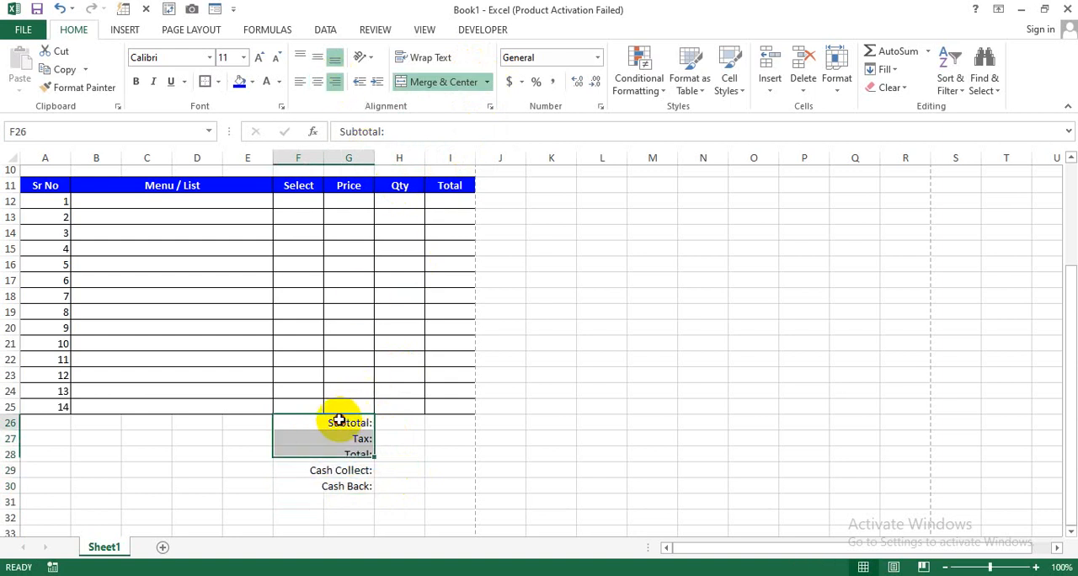
- Merge H26:I30 across, row by row, with centred alignment to form the value fields beside the totals labels
drag(384, 422, 429, 490)
click(436, 81)
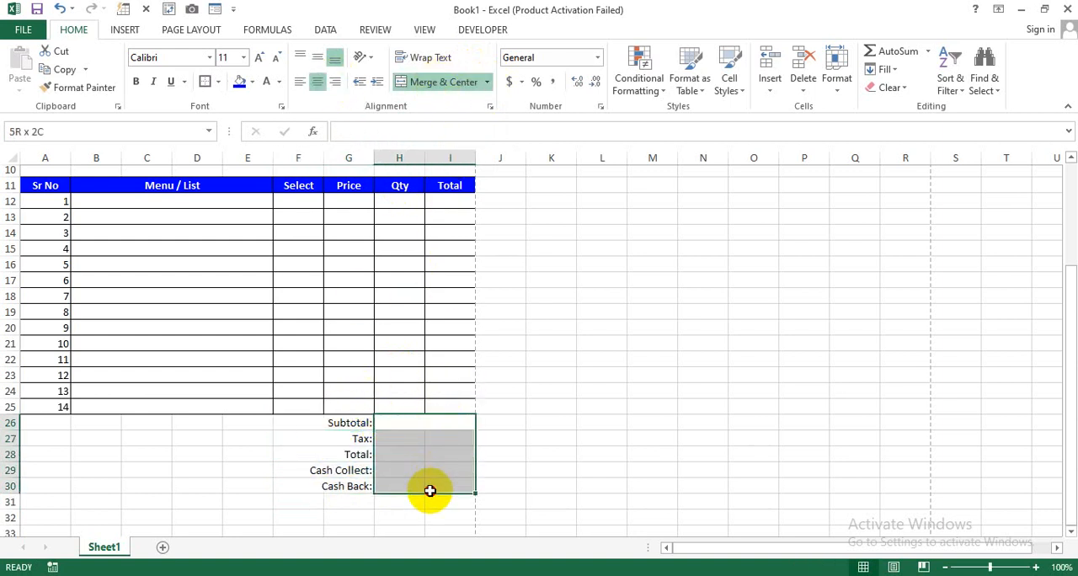
click(486, 82)
click(441, 120)
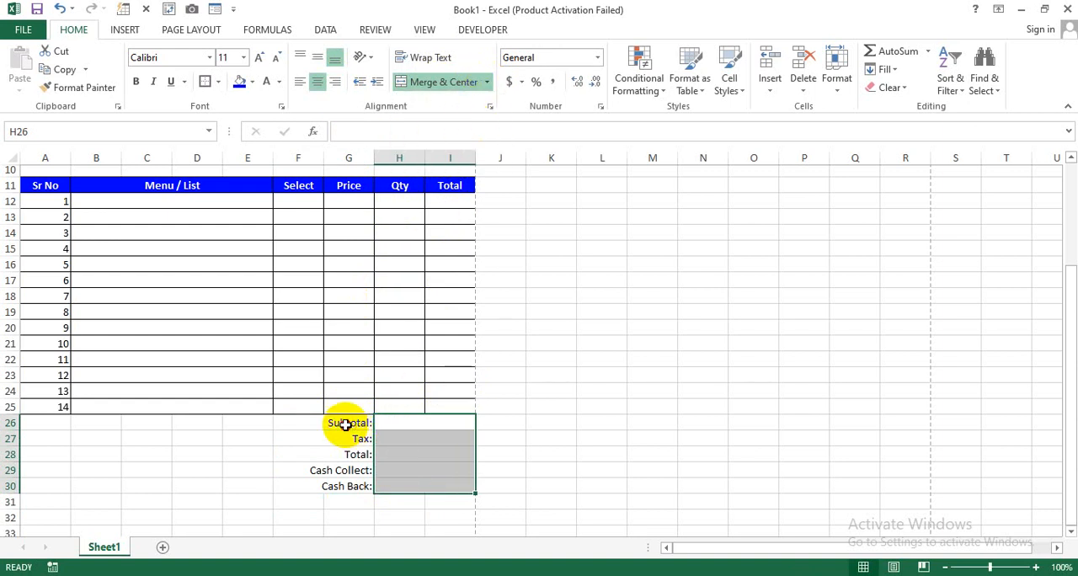
- Apply a thick box border around the totals section F26:I30
drag(344, 421, 423, 488)
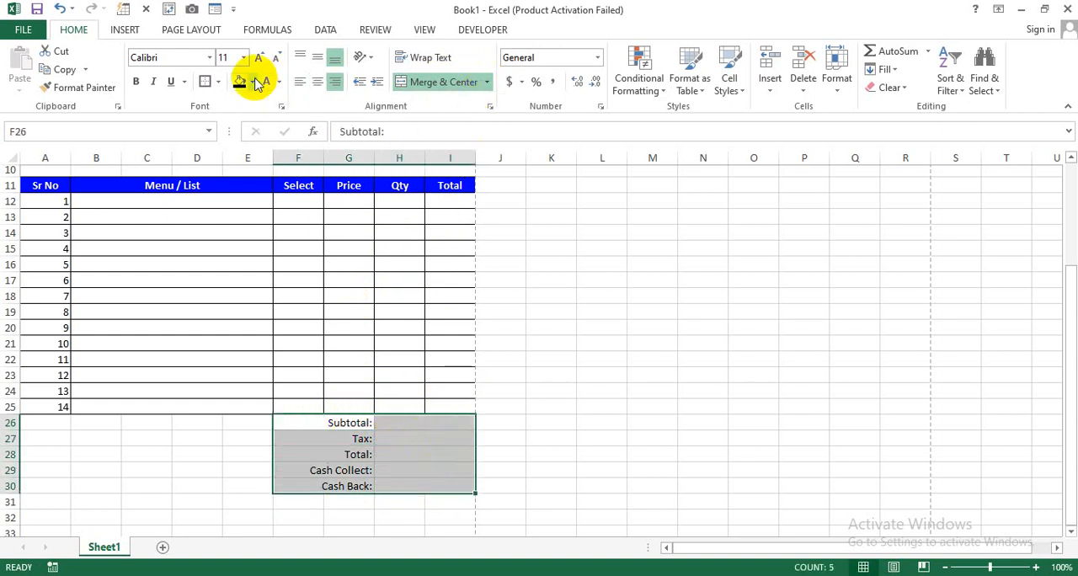
click(206, 80)
click(351, 502)
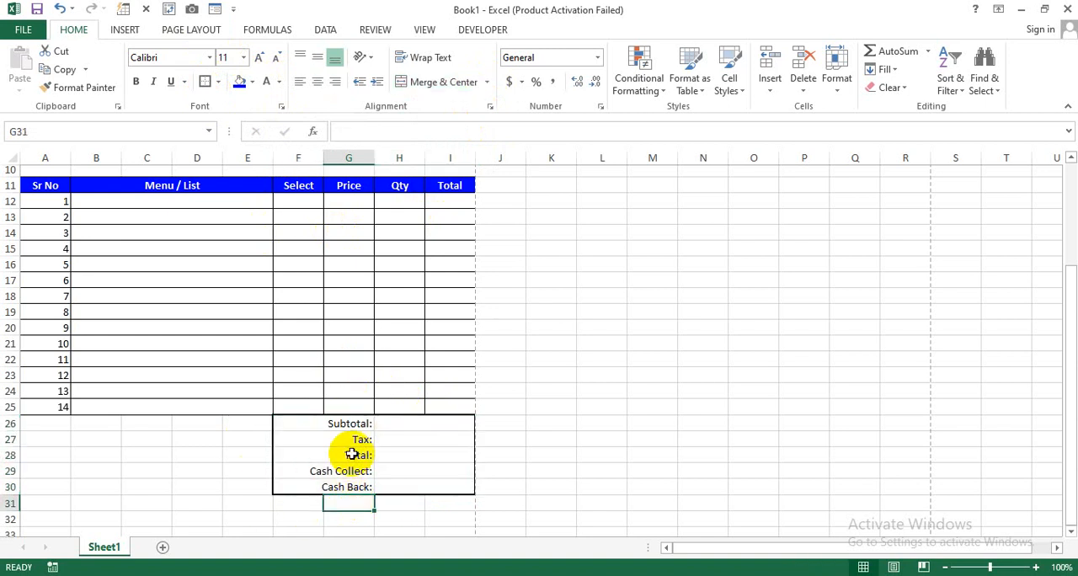
- Format the totals labels in F26:G30 as bold white text on a blue fill
click(347, 425)
drag(346, 425, 348, 486)
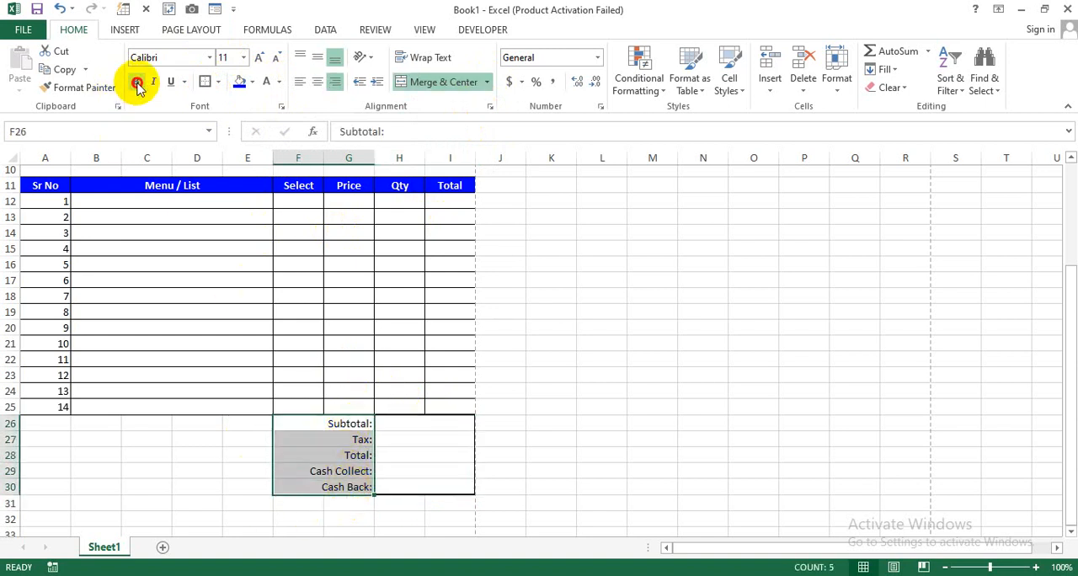
click(530, 422)
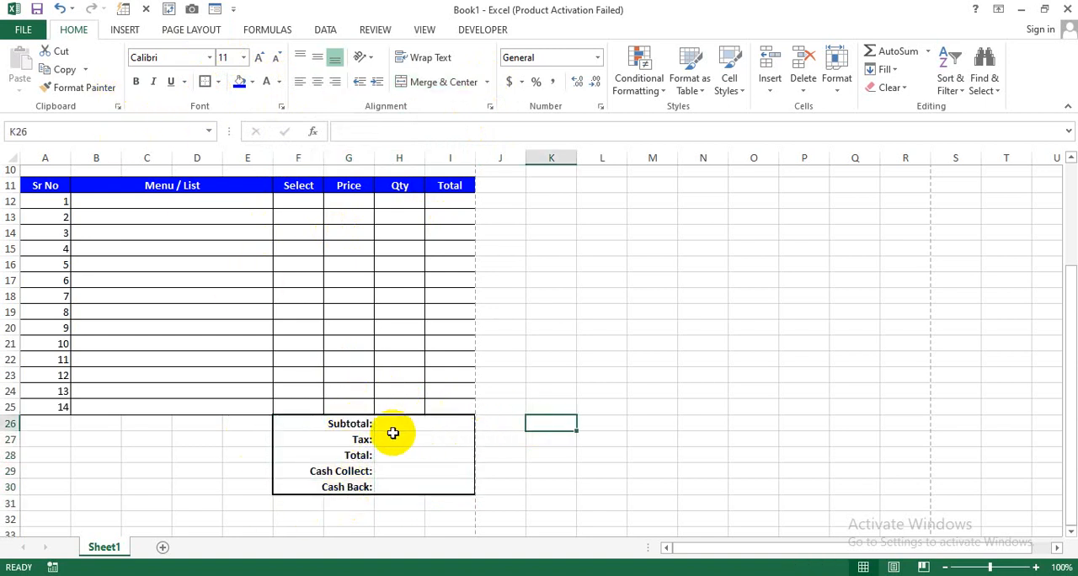
drag(373, 416, 353, 487)
click(239, 81)
click(267, 81)
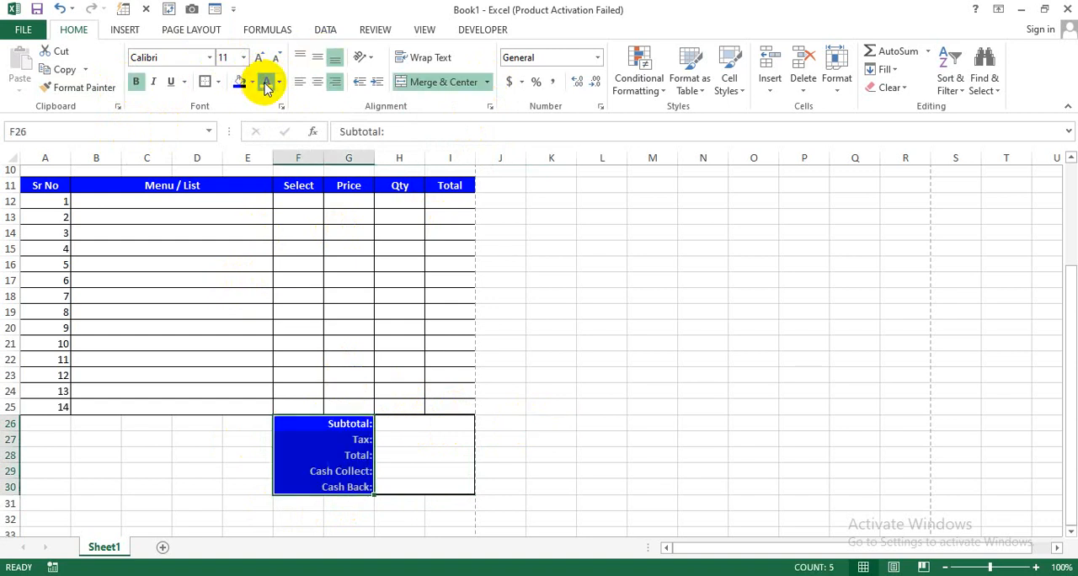
click(598, 374)
- Add a new worksheet, Sheet2, for the menu list and widen its columns A and B
scroll(598, 373, up, 1)
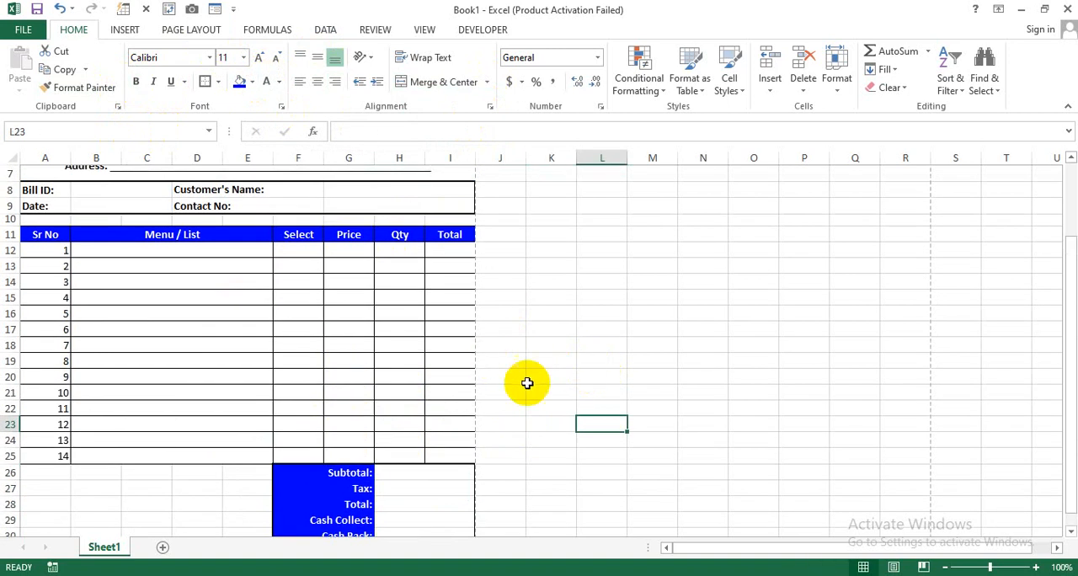
scroll(524, 380, up, 1)
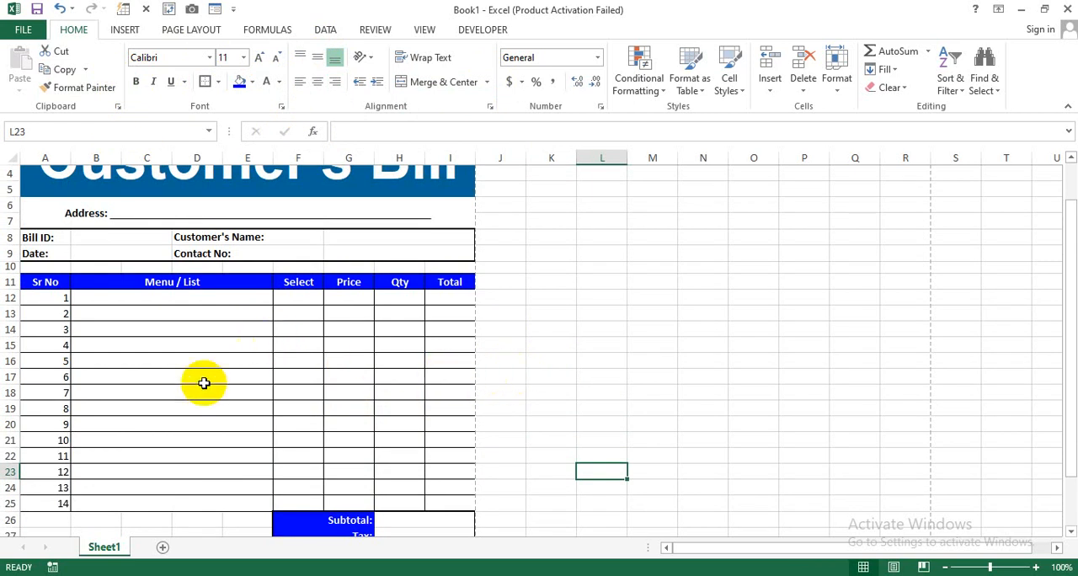
drag(191, 310, 177, 394)
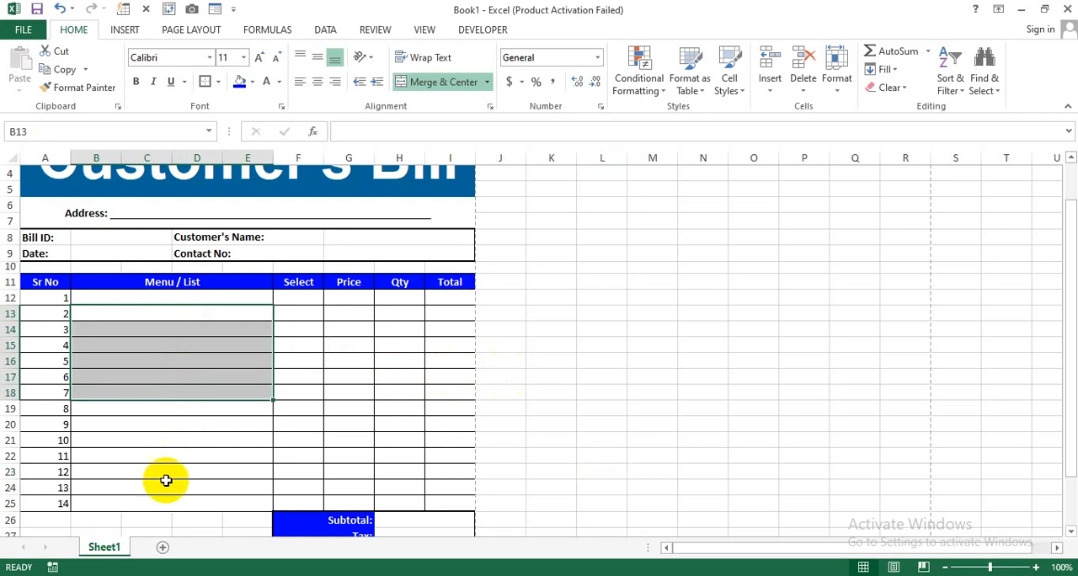
click(149, 520)
click(163, 547)
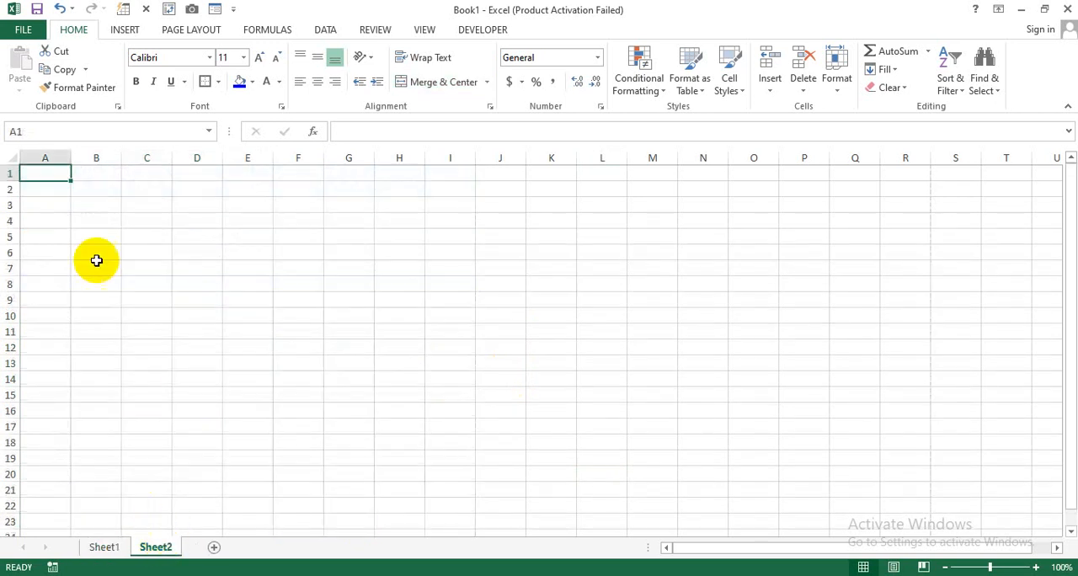
drag(72, 157, 300, 160)
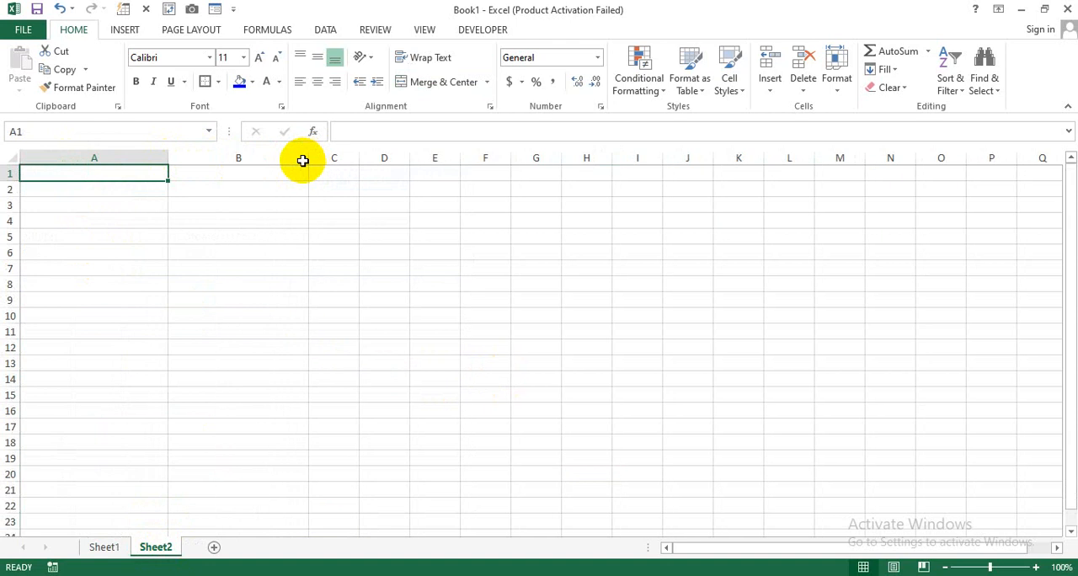
- Enter the heading "Menu" in A1 and the items "Chicken Burger" and "Beef Burger" in A2 and A3
text(Menu)
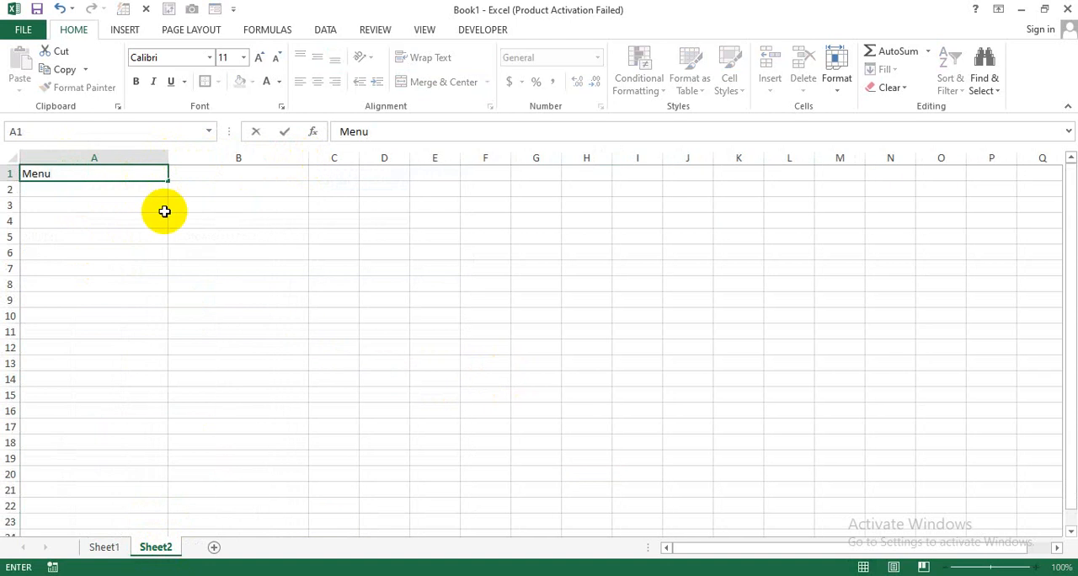
key(Return)
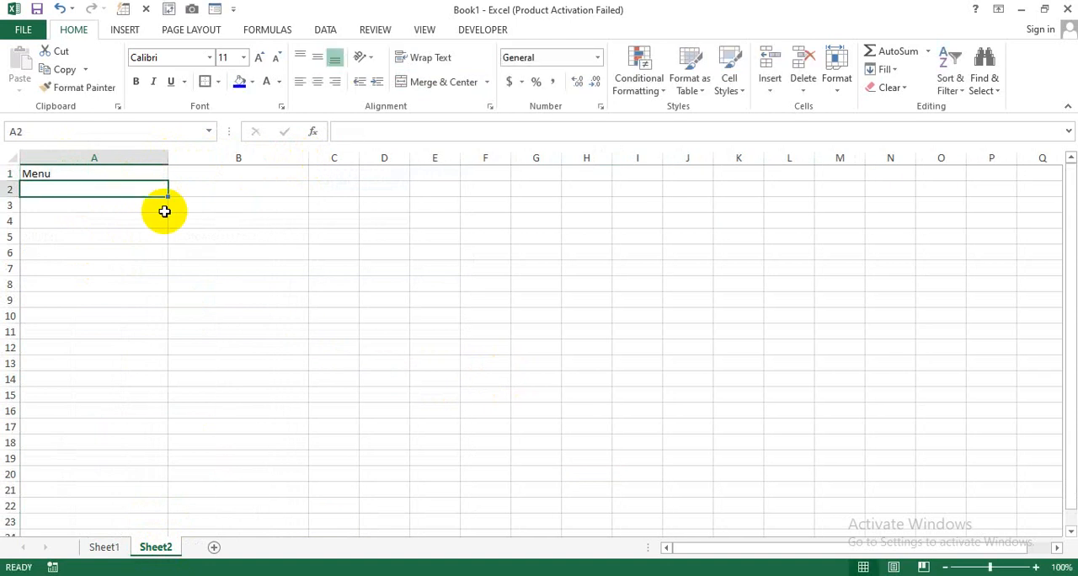
text(Chicken Bu)
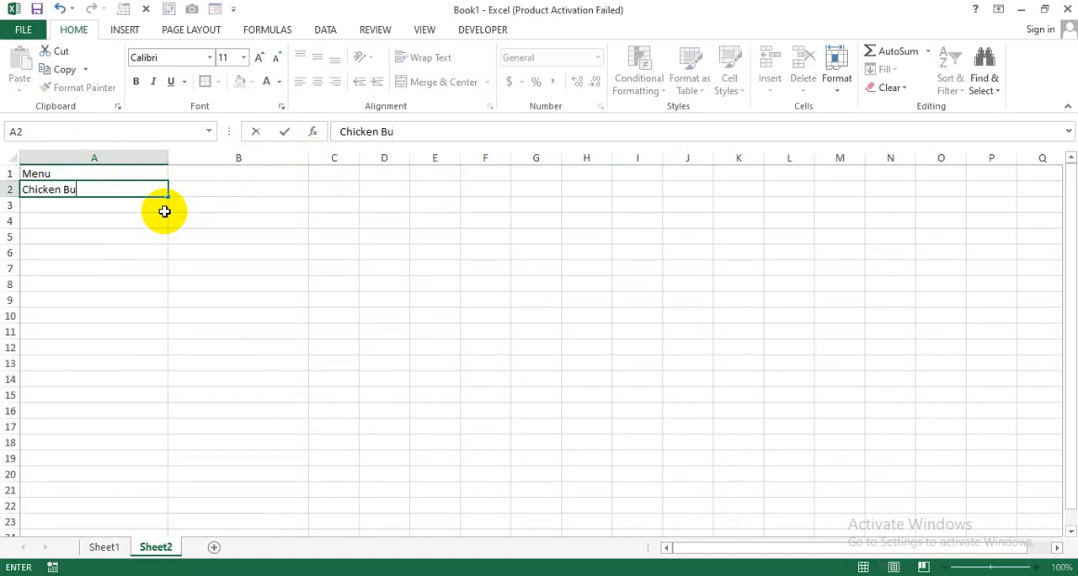
text(rger)
key(Return)
text(B)
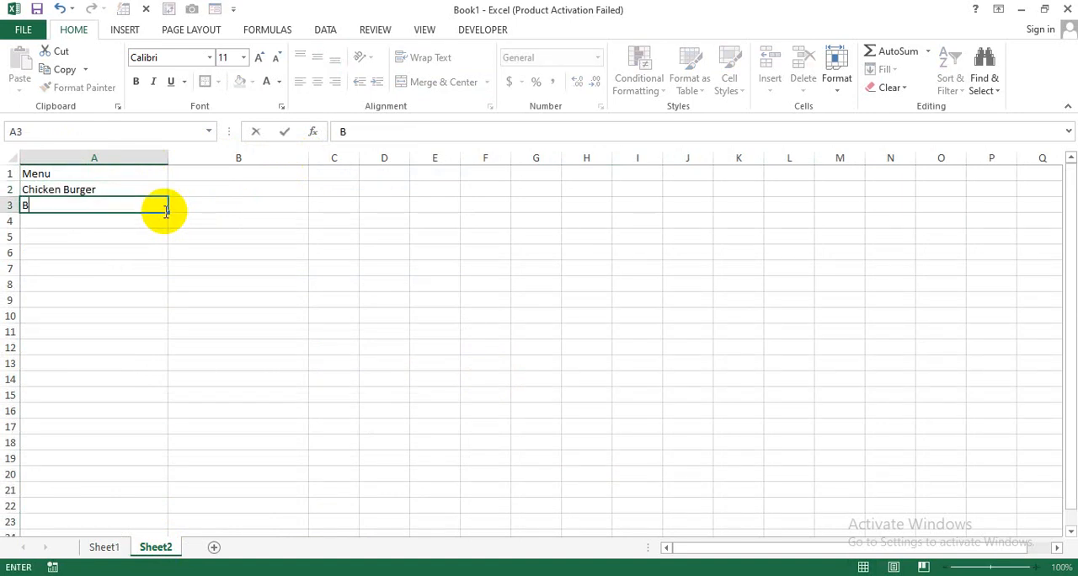
text(eef Burger)
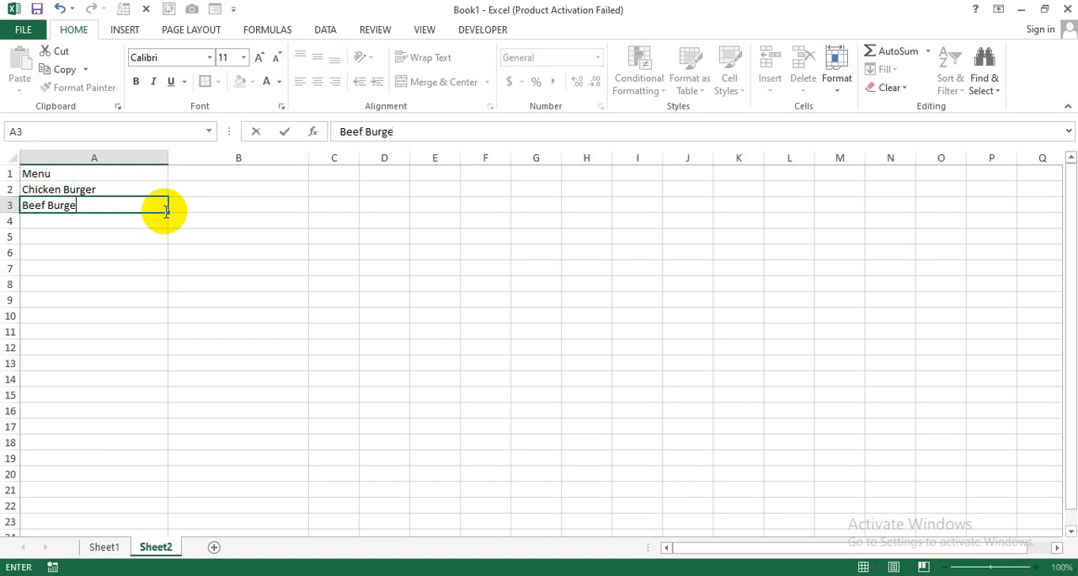
key(Return)
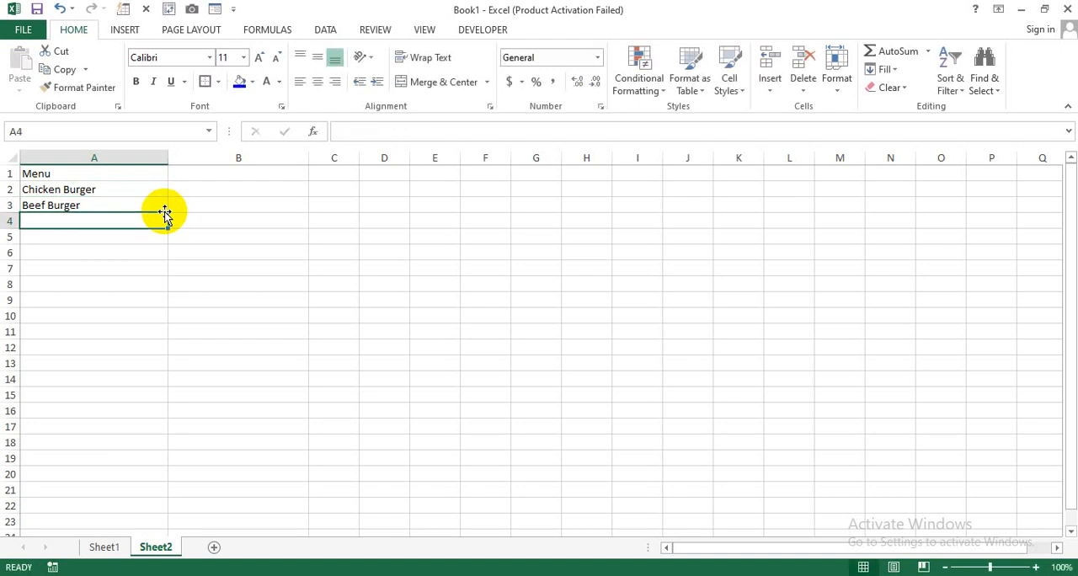
- Add the menu items "Biryani", "Broast", "Tikka" and "Kabab" in cells A4 to A7
text(Biryani)
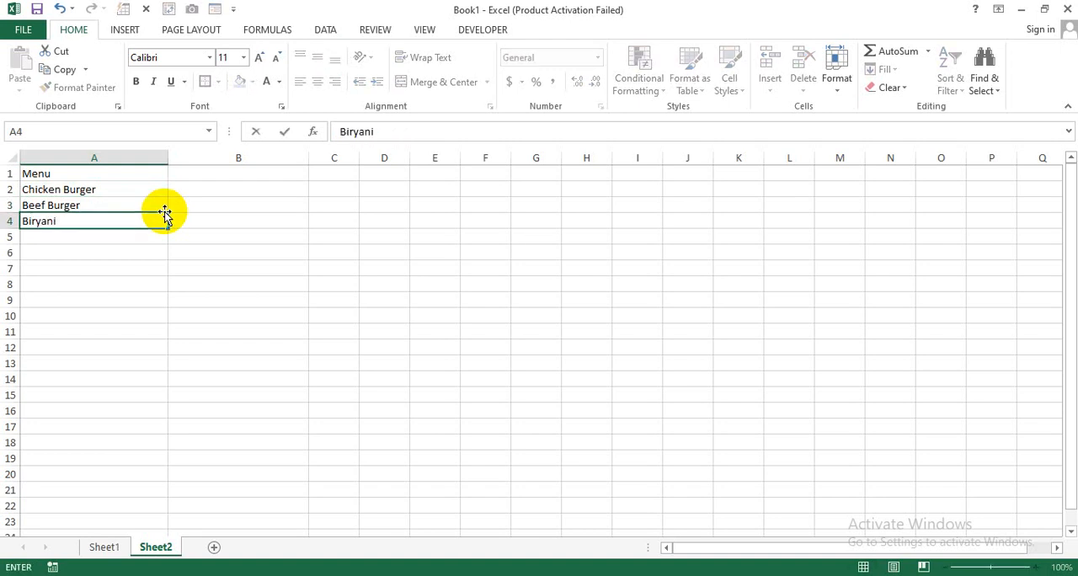
key(Return)
text(Bro)
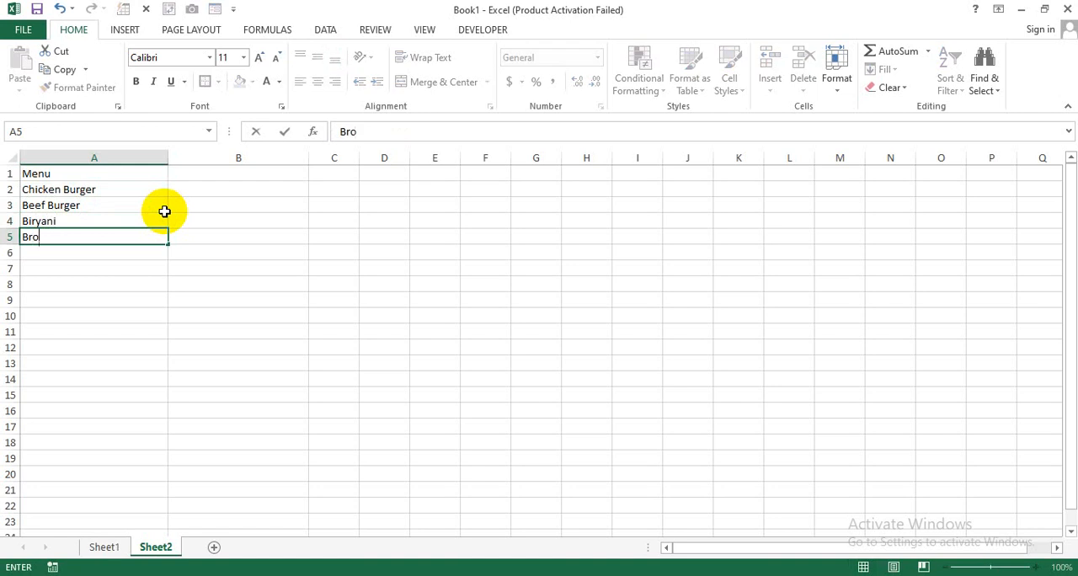
text(ast)
key(Return)
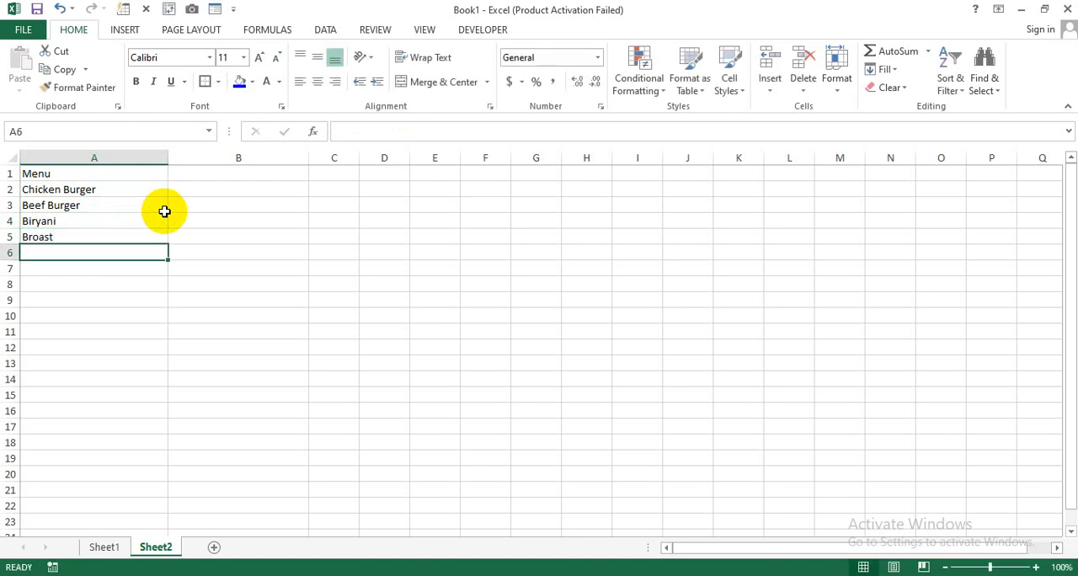
text(Tikka)
key(Return)
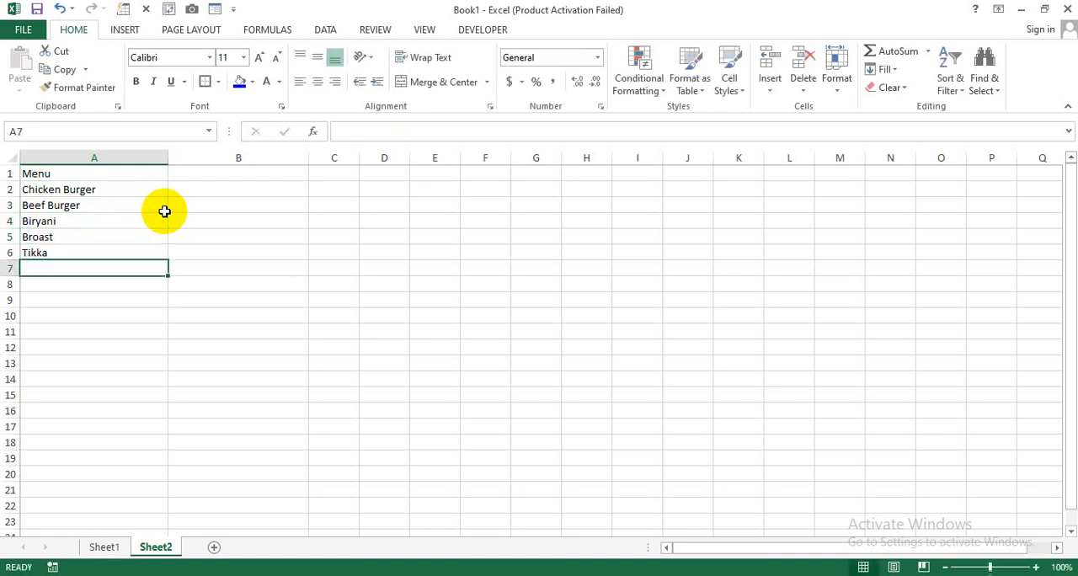
text(K)
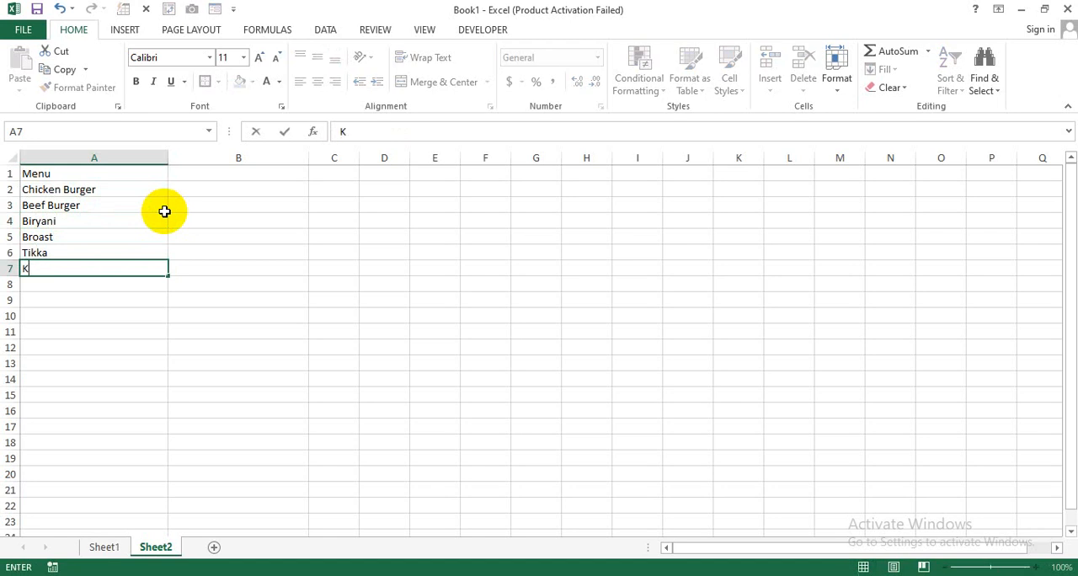
text(abab)
key(Return)
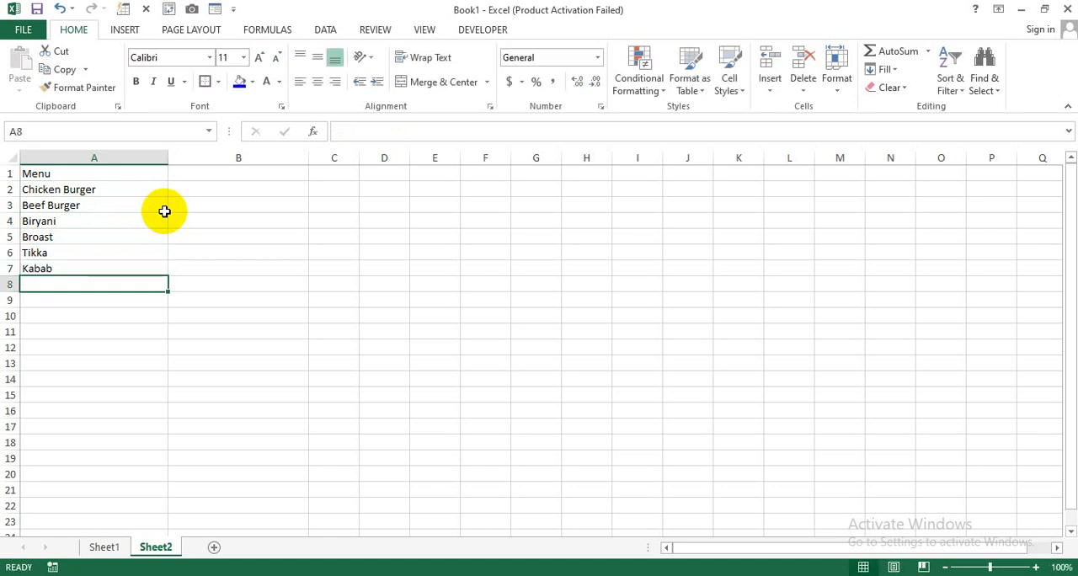
- Complete the menu list with "Haleem", "Nihari", "Coldrink" and "Water" in cells A8 to A11
text(Ha)
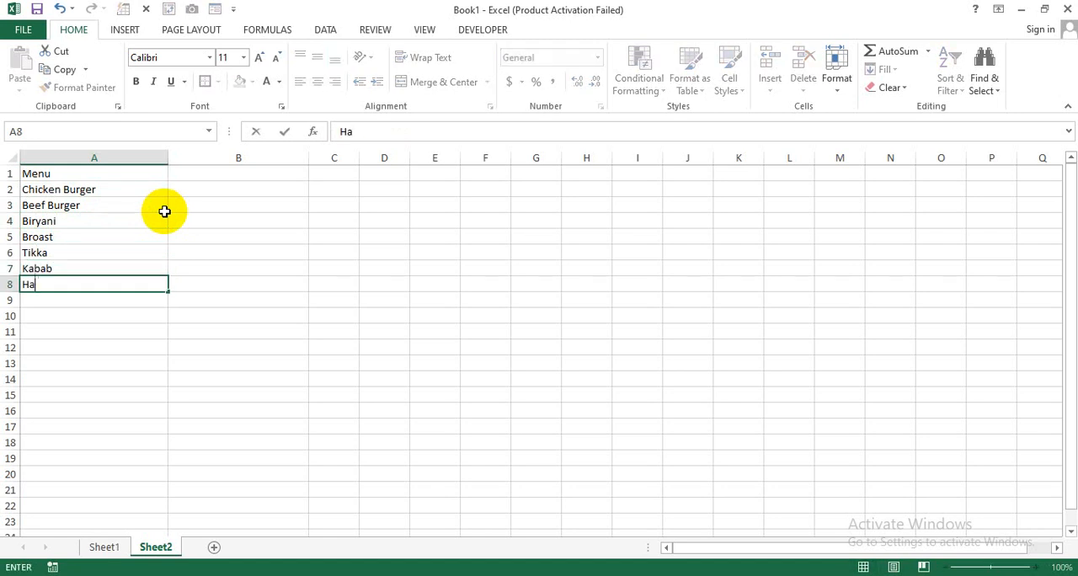
text(leem)
key(Return)
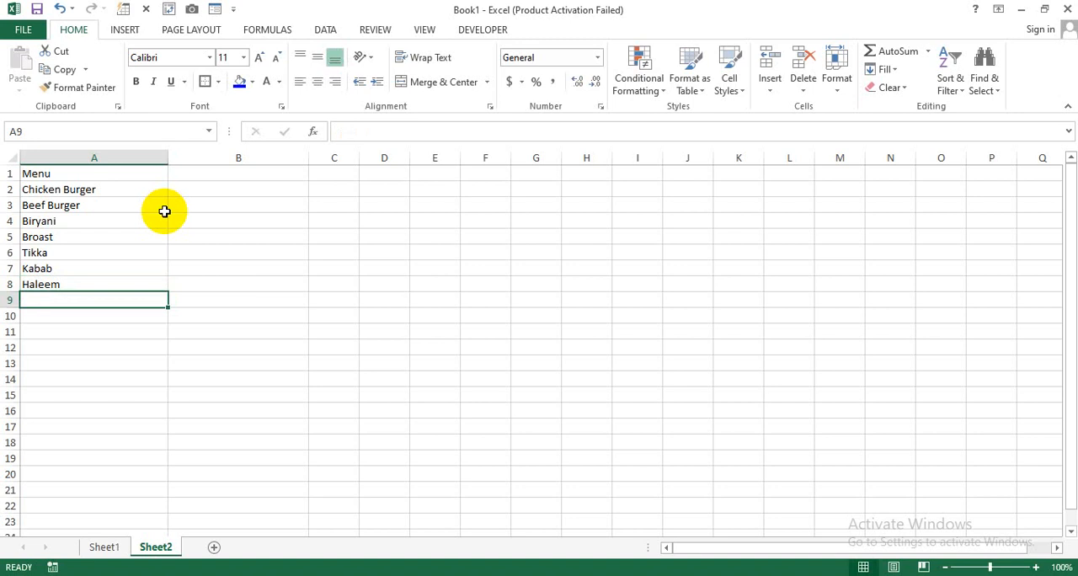
text(Nihari)
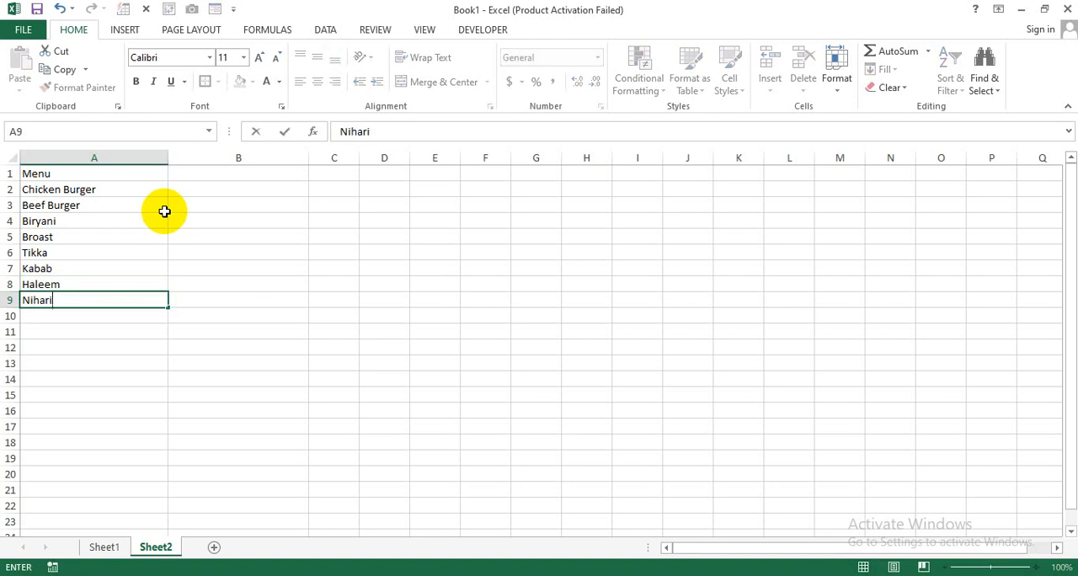
key(Return)
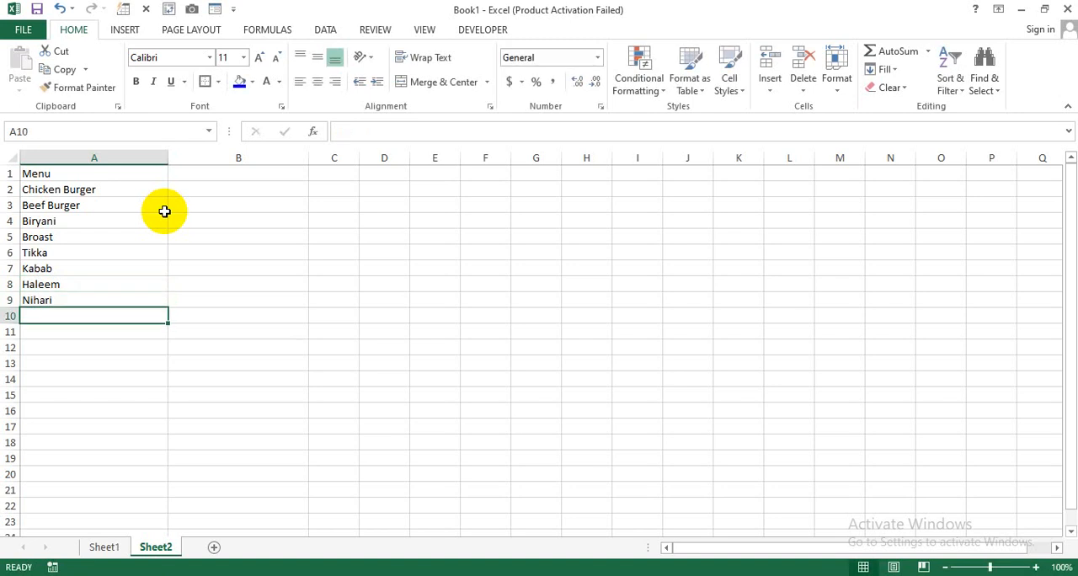
text(Coldrink)
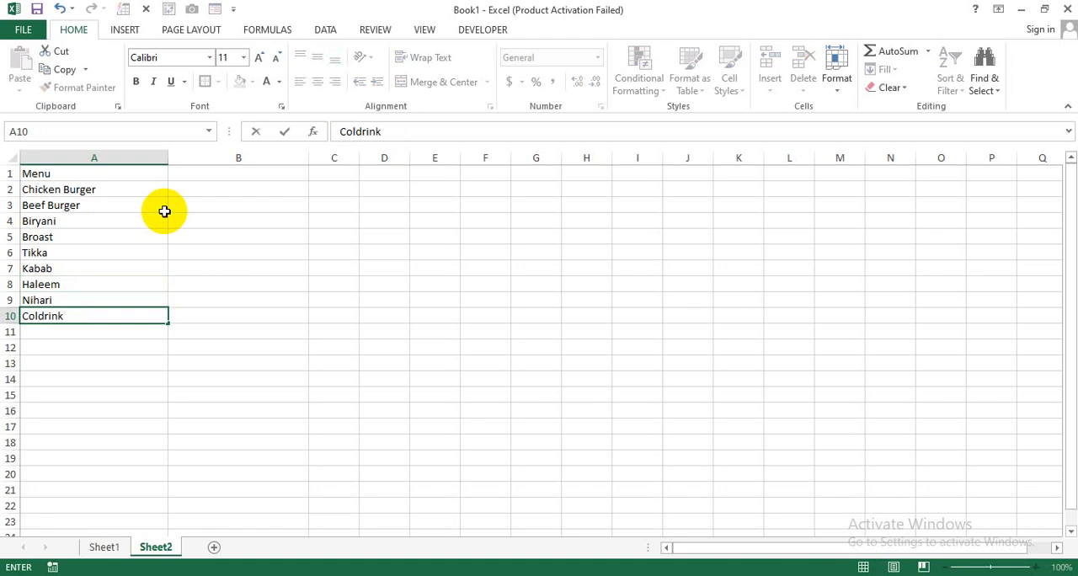
key(Return)
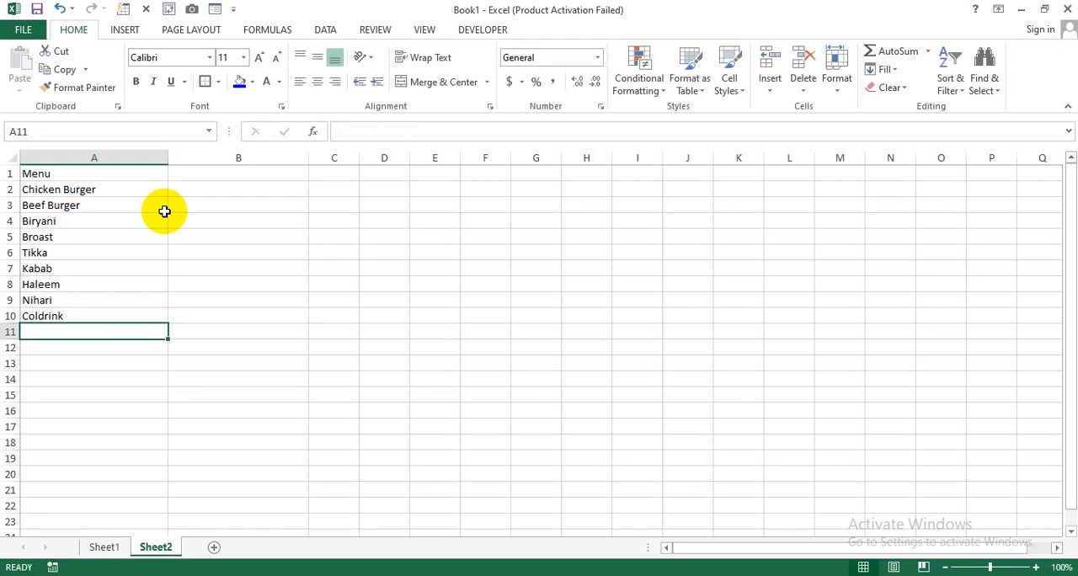
text(Water)
key(Return)
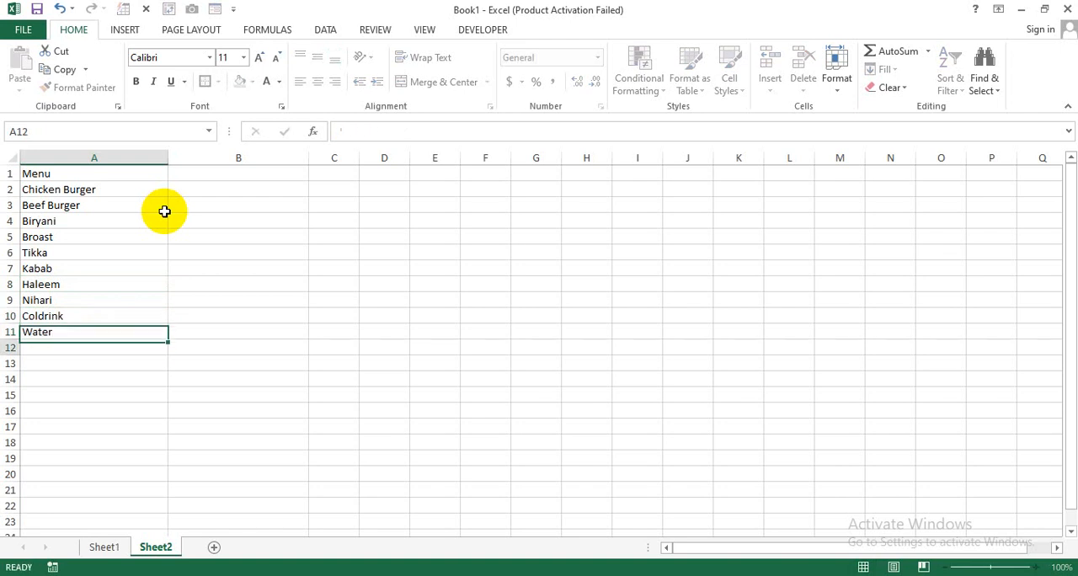
- Enter the heading "Price" in B1 and the prices 280, 250 and 300 in B2 to B4
click(199, 173)
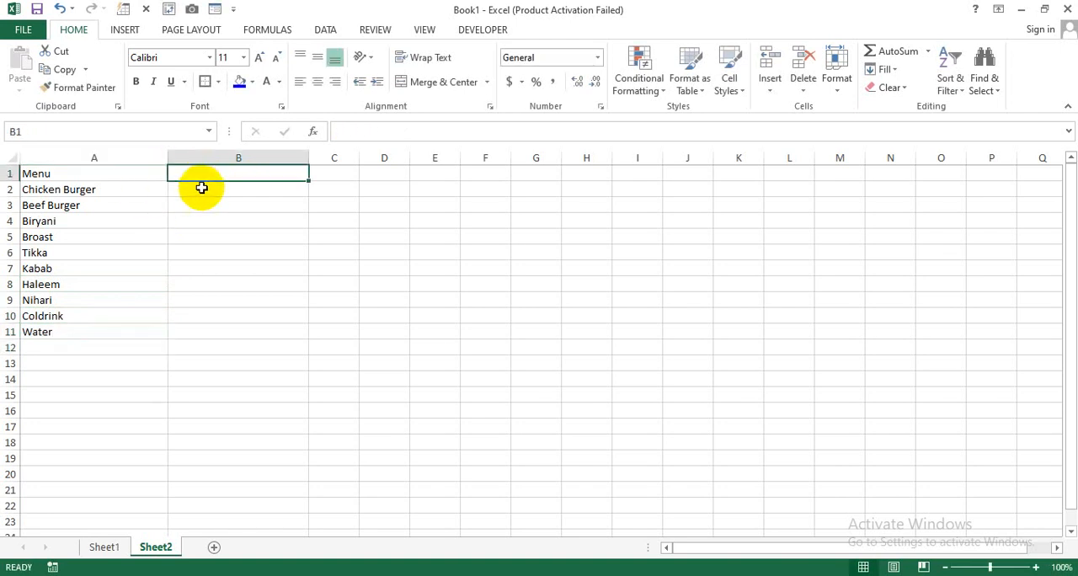
text(Price)
key(Return)
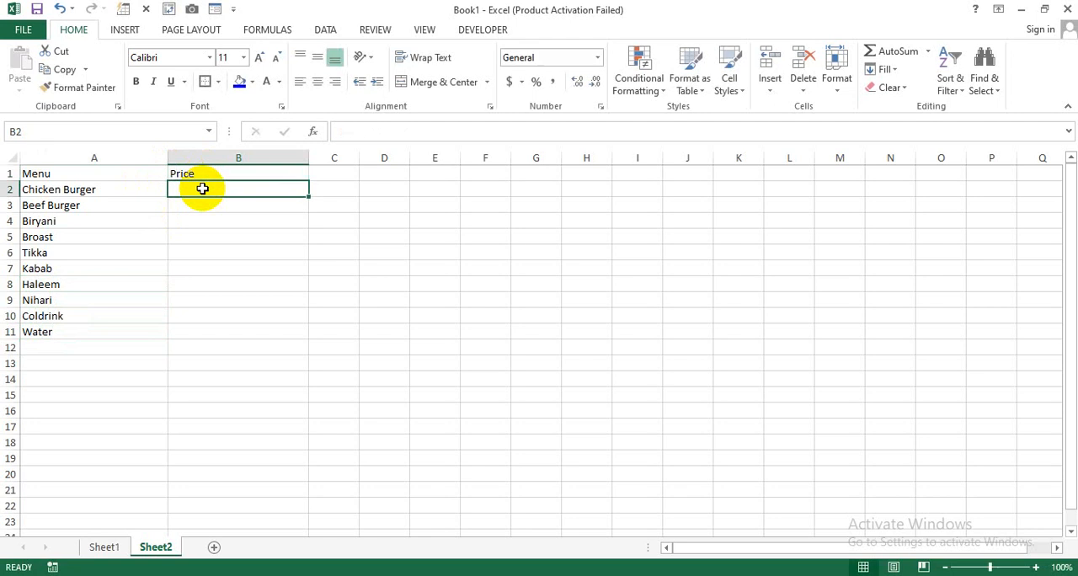
text(280)
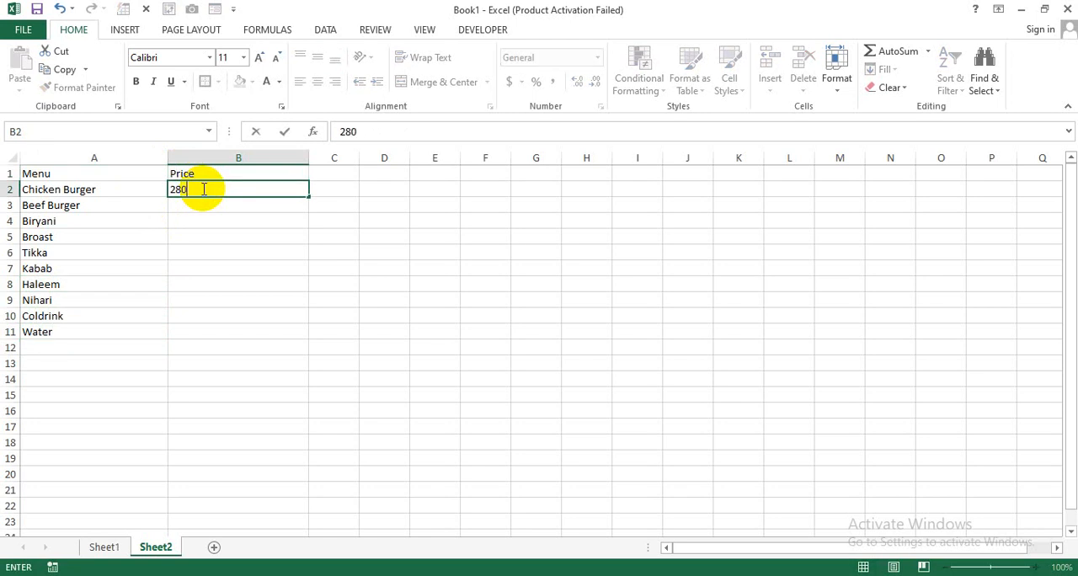
key(Return)
text(250)
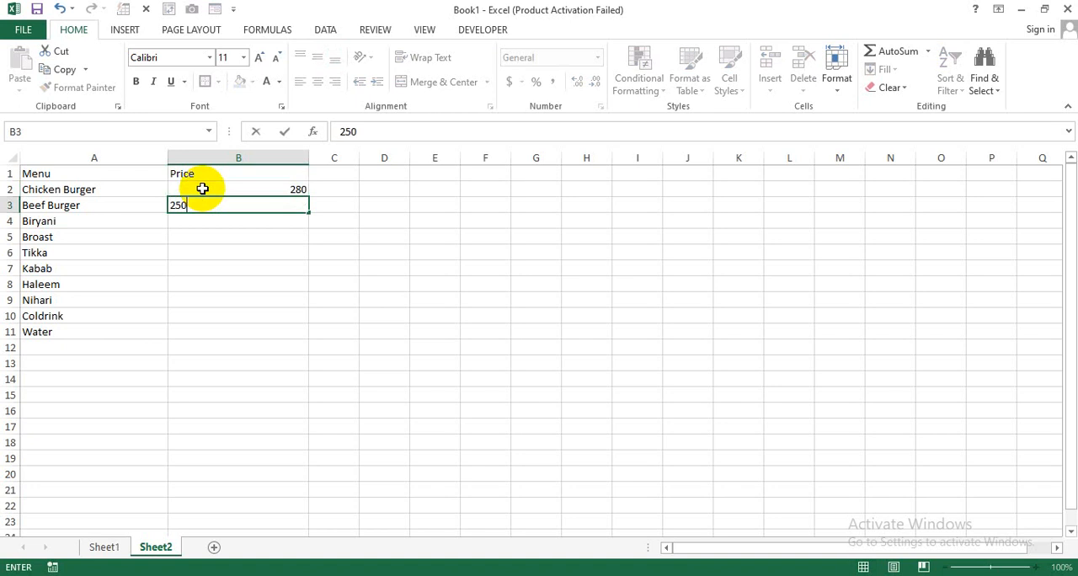
key(Return)
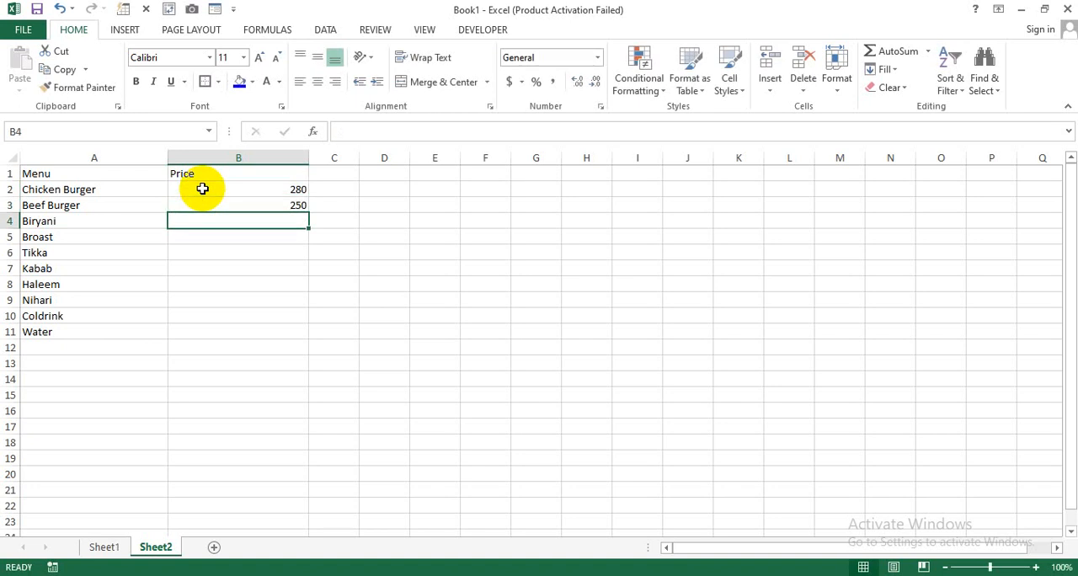
text(300)
key(Return)
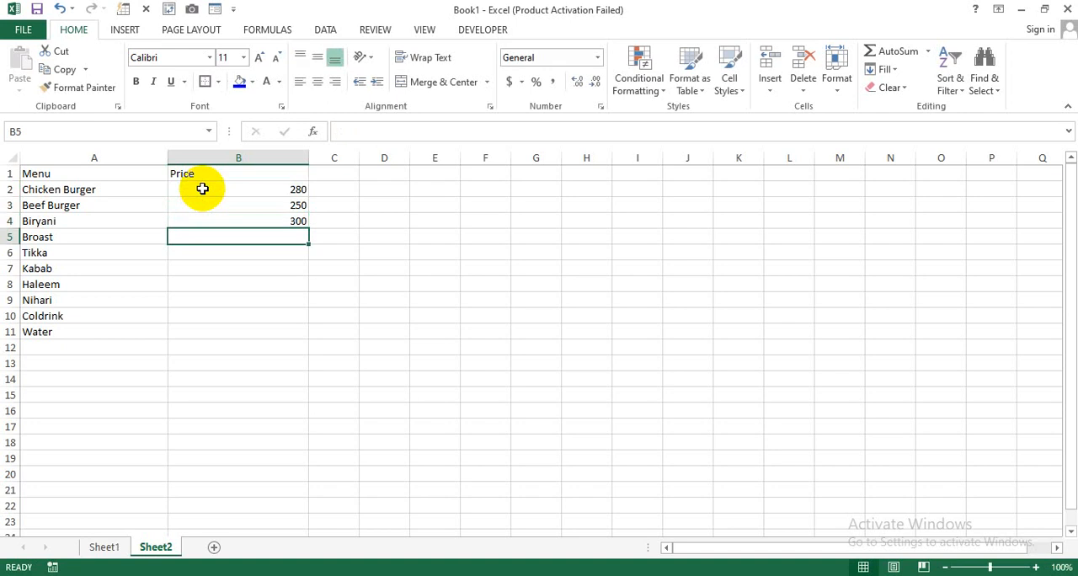
- Enter the prices 450, 400, 350 and 200 for Broast, Tikka, Kabab and Haleem in B5 to B8
text(450)
key(Return)
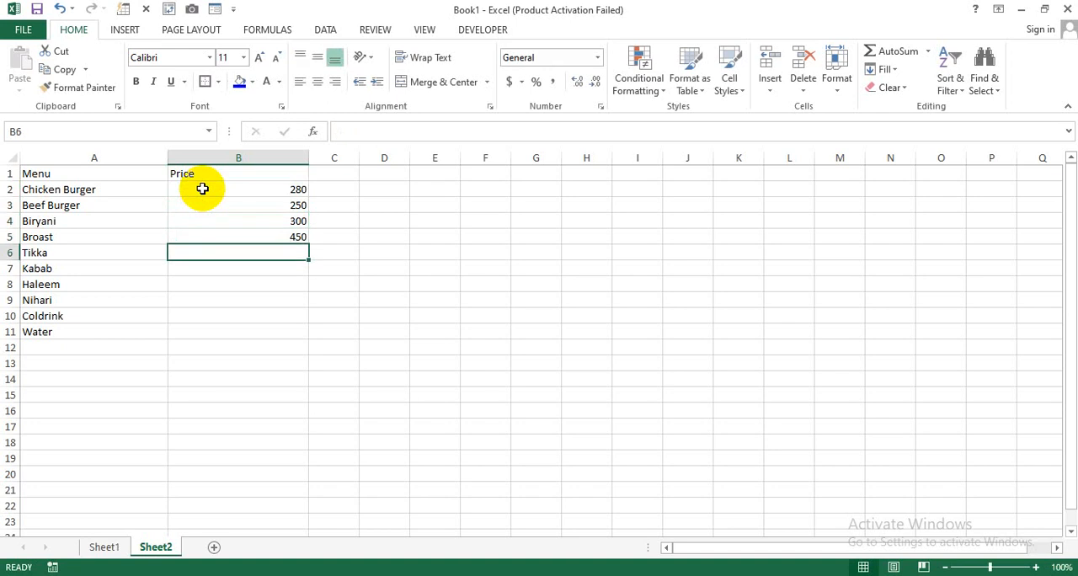
text(400)
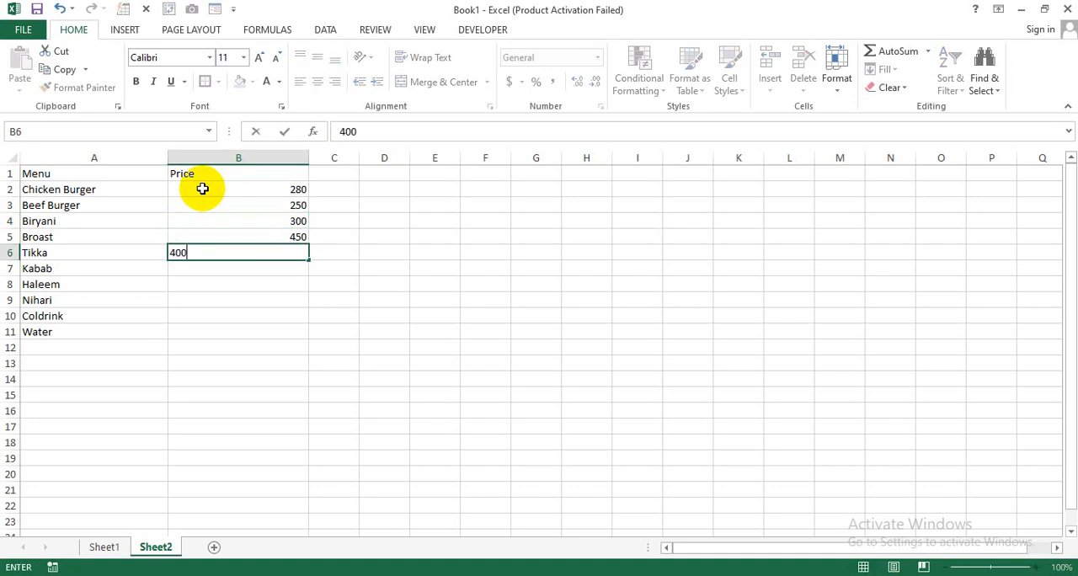
key(Return)
text(35)
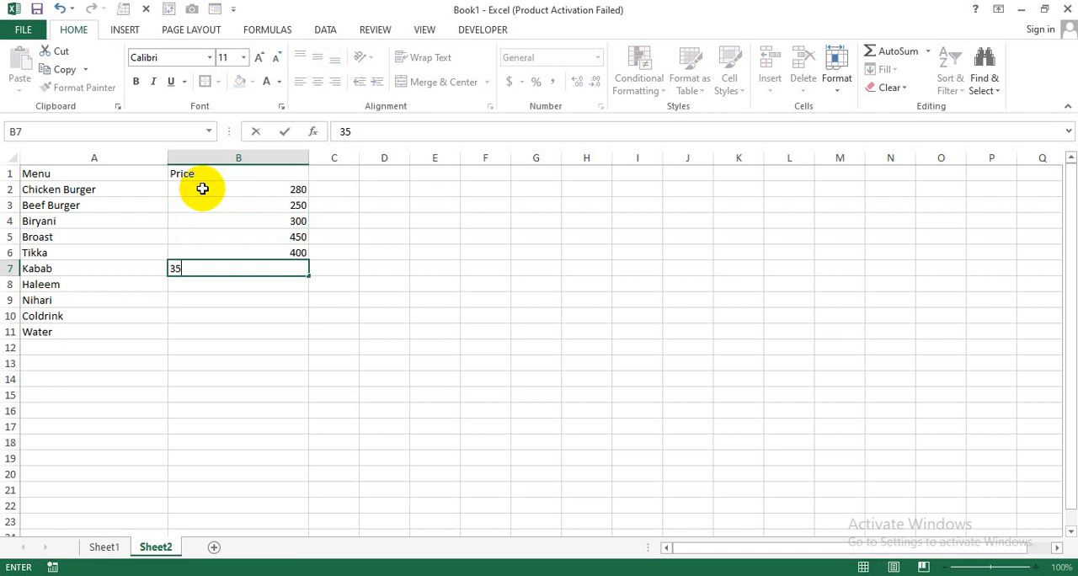
text(0)
key(Return)
text(20)
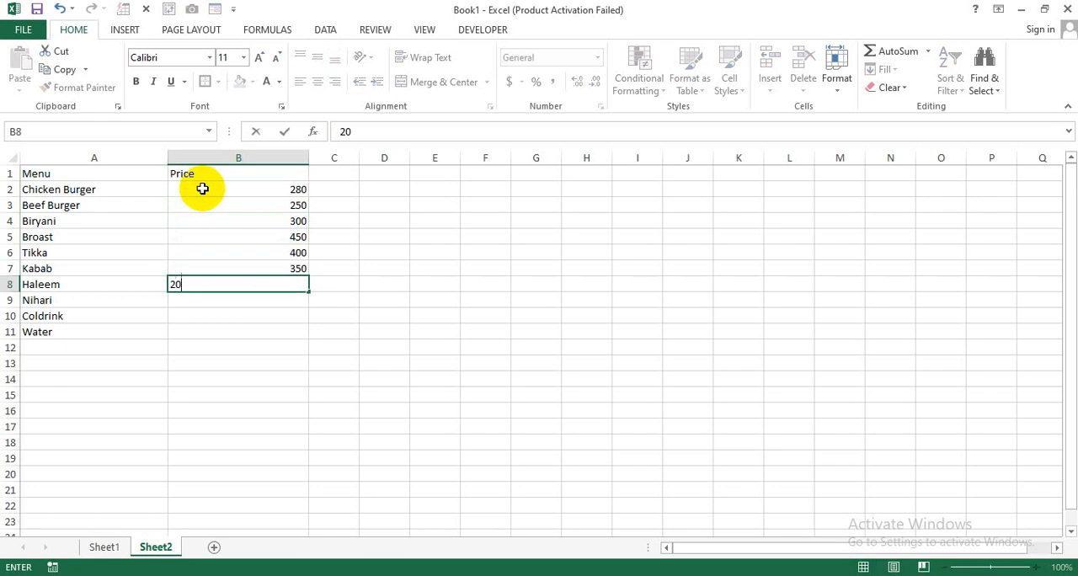
text(0)
key(Return)
- Enter the prices 220, 110 and 80 for Nihari, Coldrink and Water in B9 to B11
text(2)
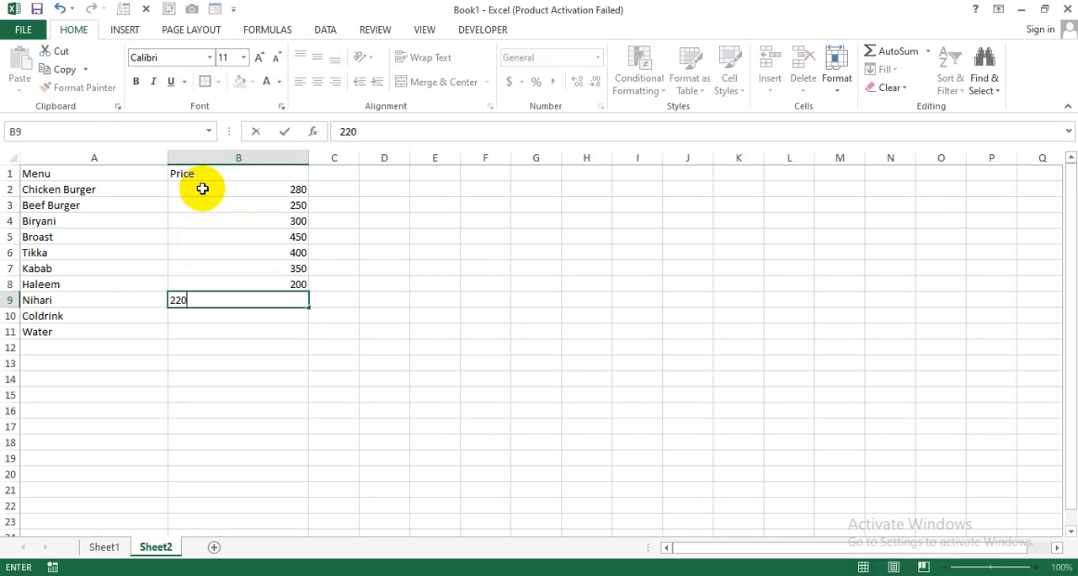
key(Return)
text(110)
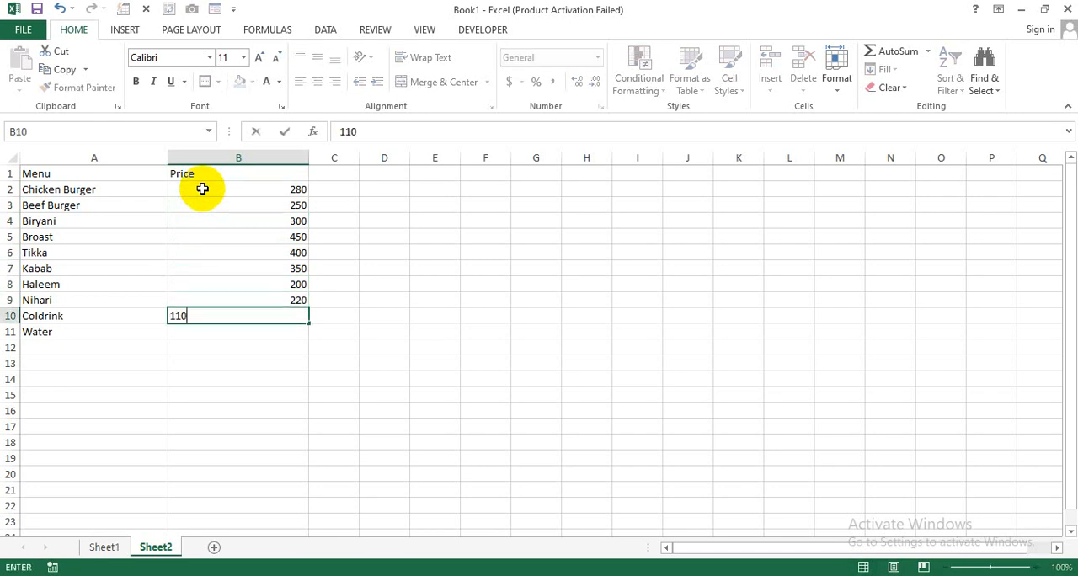
key(Return)
text(80)
key(Return)
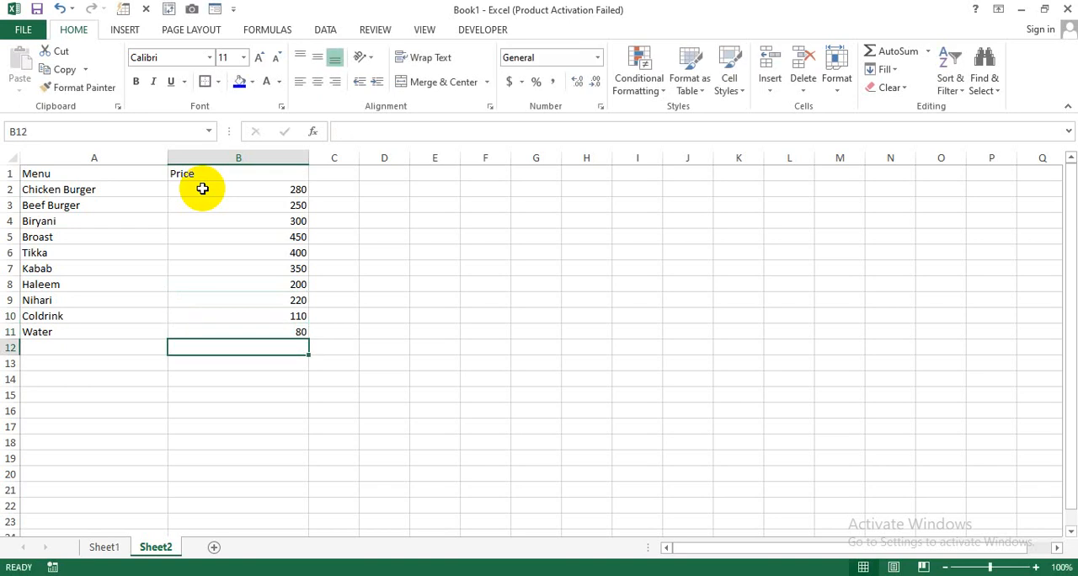
- Return to the bill on Sheet1 and select the first Menu / List cell, B12
click(110, 547)
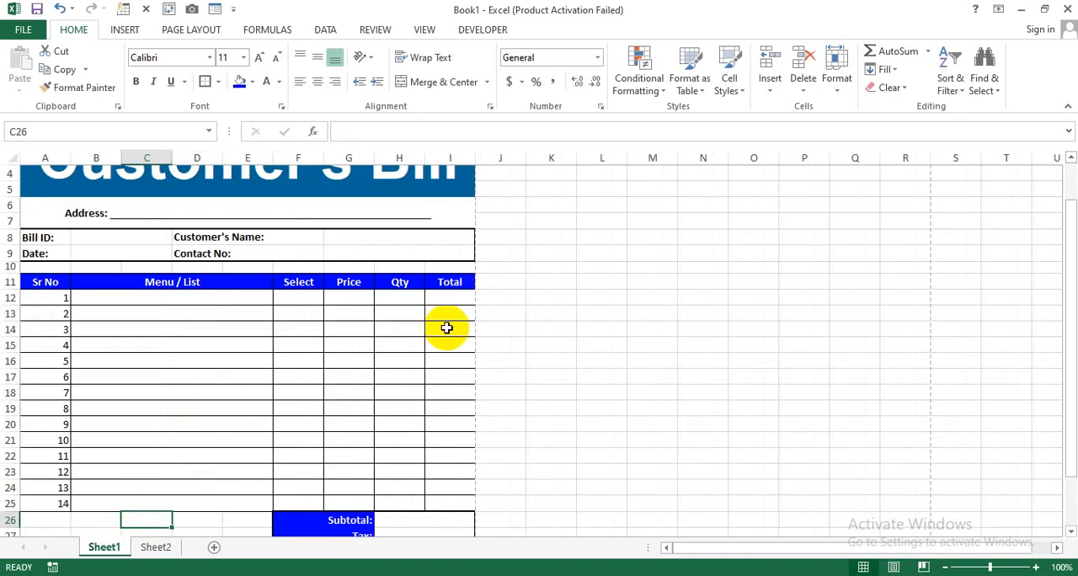
click(178, 303)
click(446, 330)
click(214, 298)
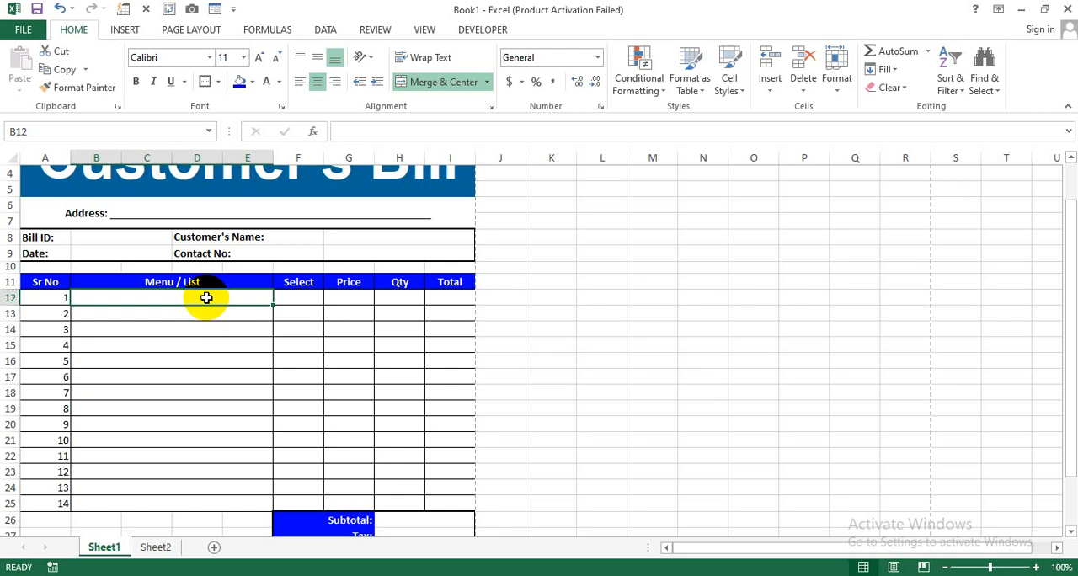
text(=vlo)
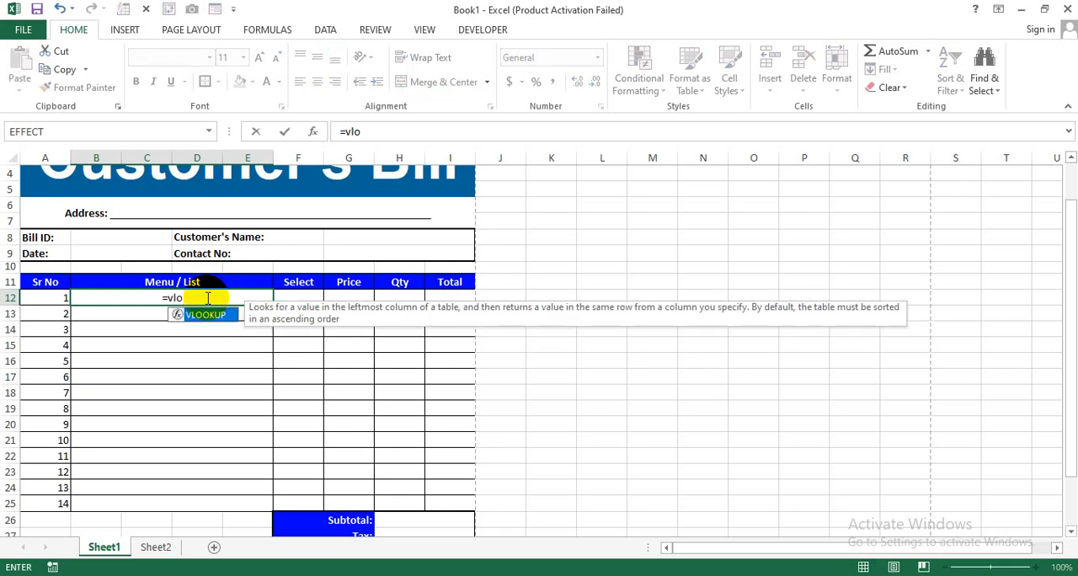
key(Tab)
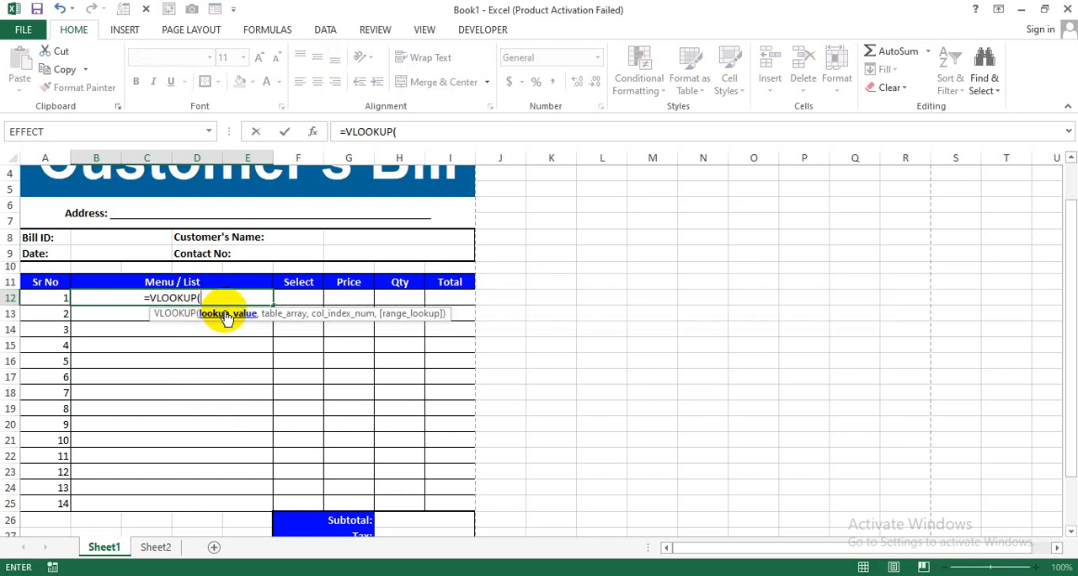
key(BackSpace)
key(BackSpace)
key(BackSpace)
key(BackSpace)
key(BackSpace)
key(BackSpace)
key(BackSpace)
key(BackSpace)
key(BackSpace)
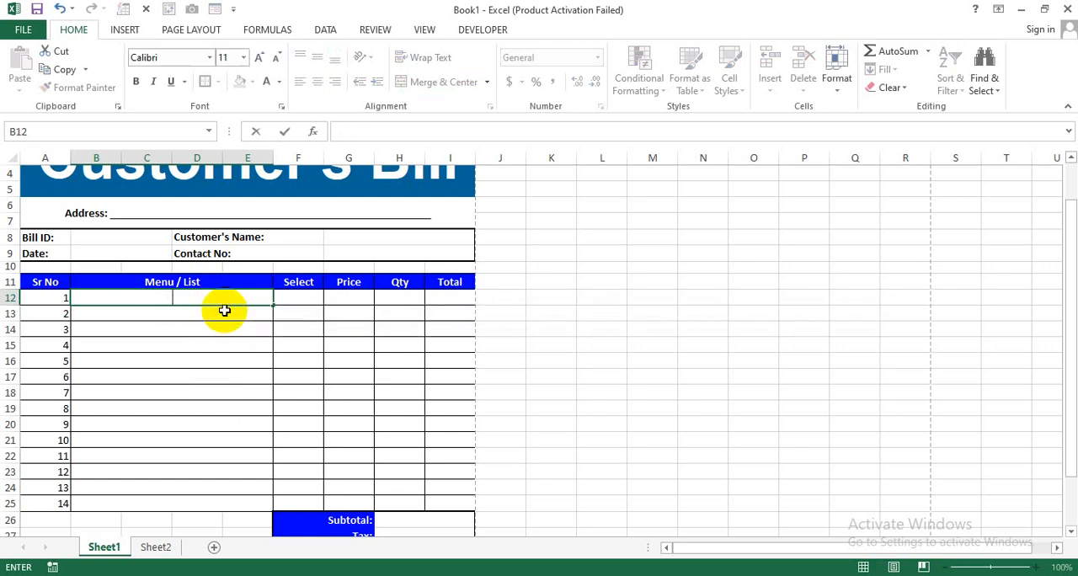
click(220, 330)
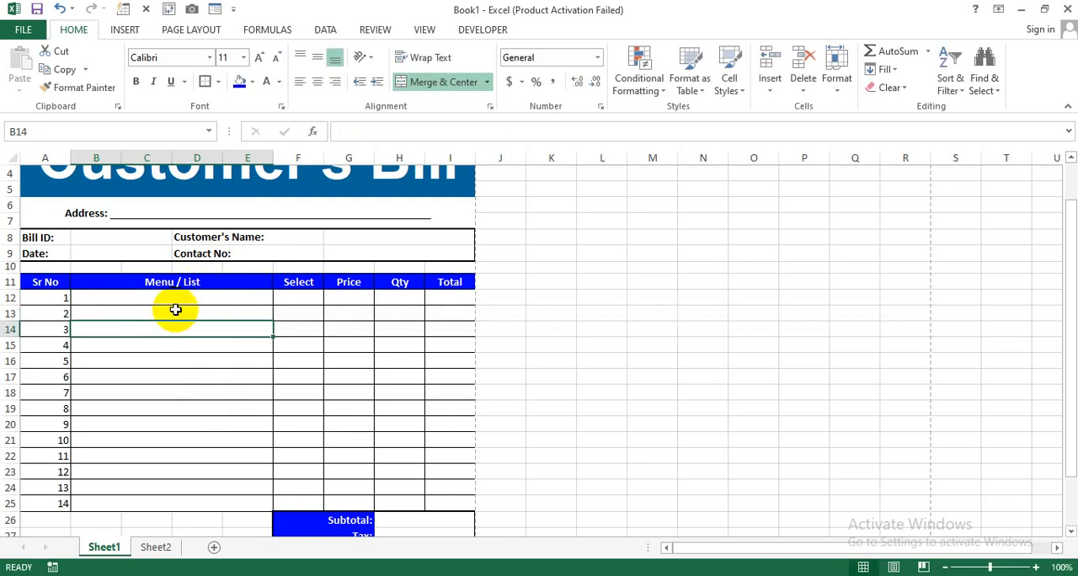
- Start a VLOOKUP formula in the first Price cell, G12, with the Menu / List cell B12 as the lookup value
click(352, 299)
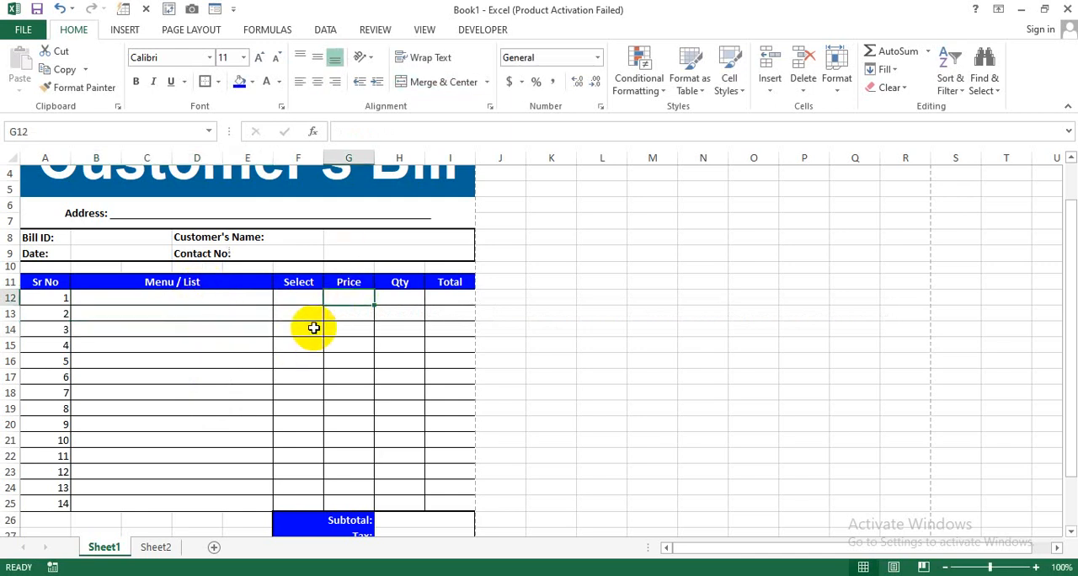
text(=)
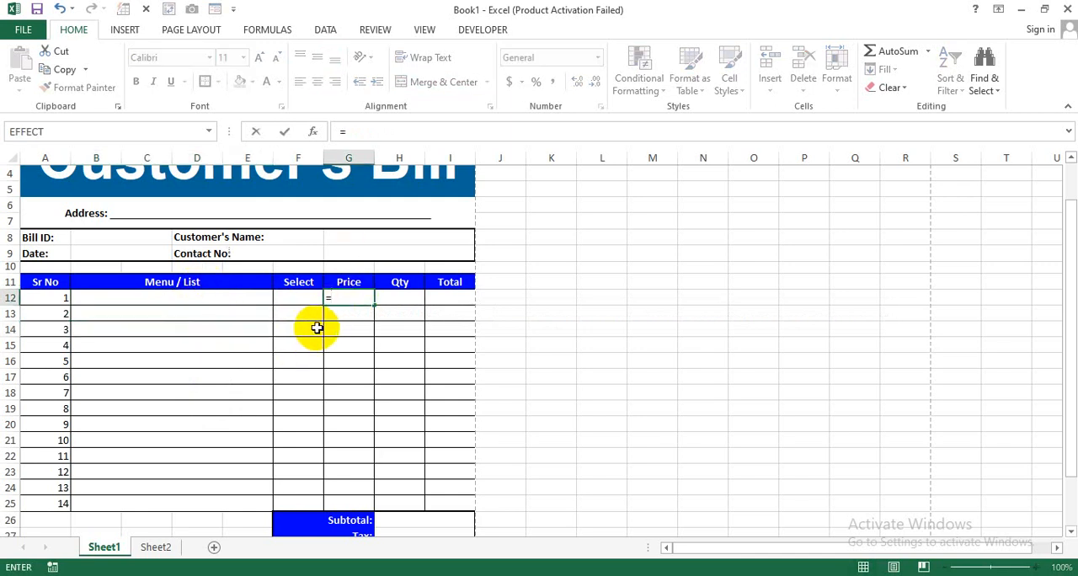
click(219, 298)
key(BackSpace)
key(BackSpace)
key(BackSpace)
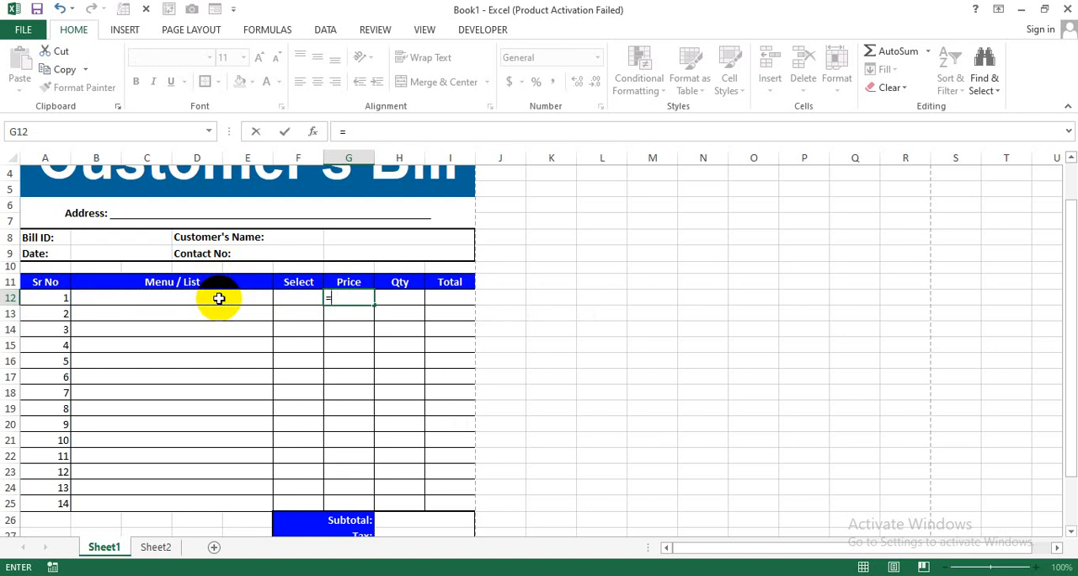
text(vlo)
key(Tab)
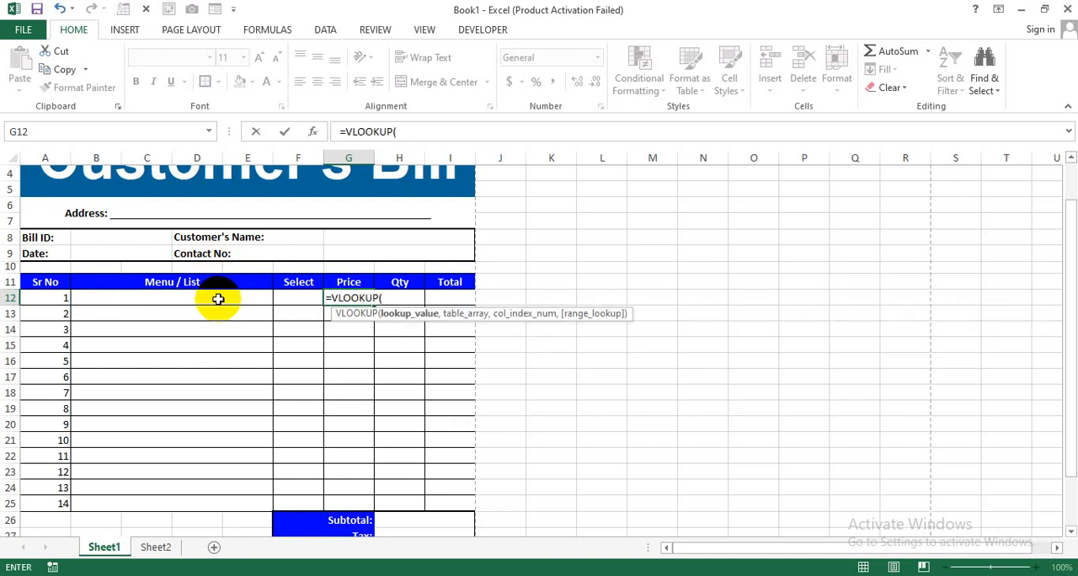
click(217, 299)
text(,)
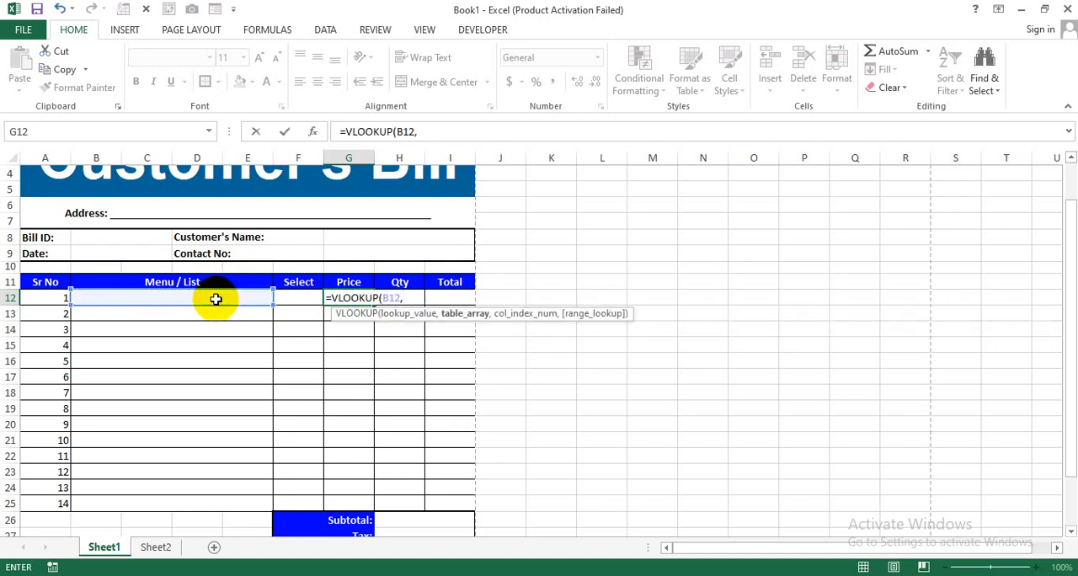
- Complete the G12 lookup with the table range Sheet2!A1:B11, column index 2 and range lookup 0
click(156, 546)
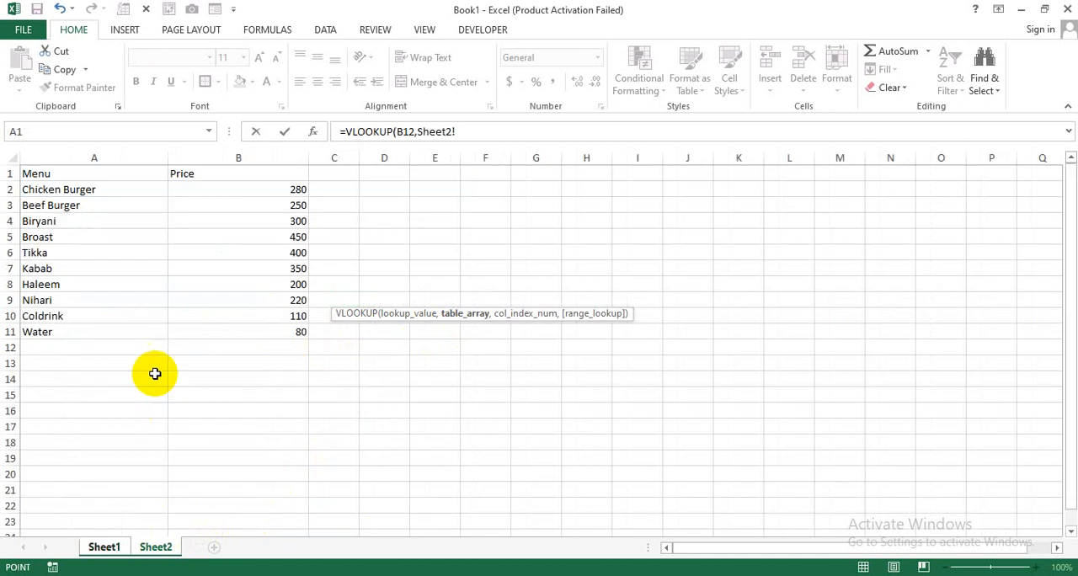
drag(77, 177, 275, 331)
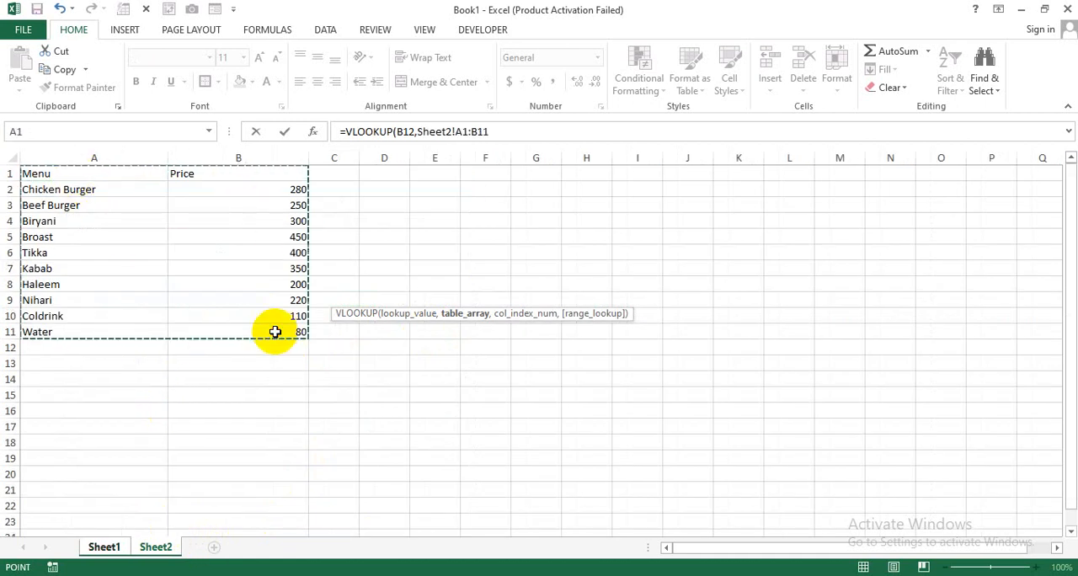
click(498, 130)
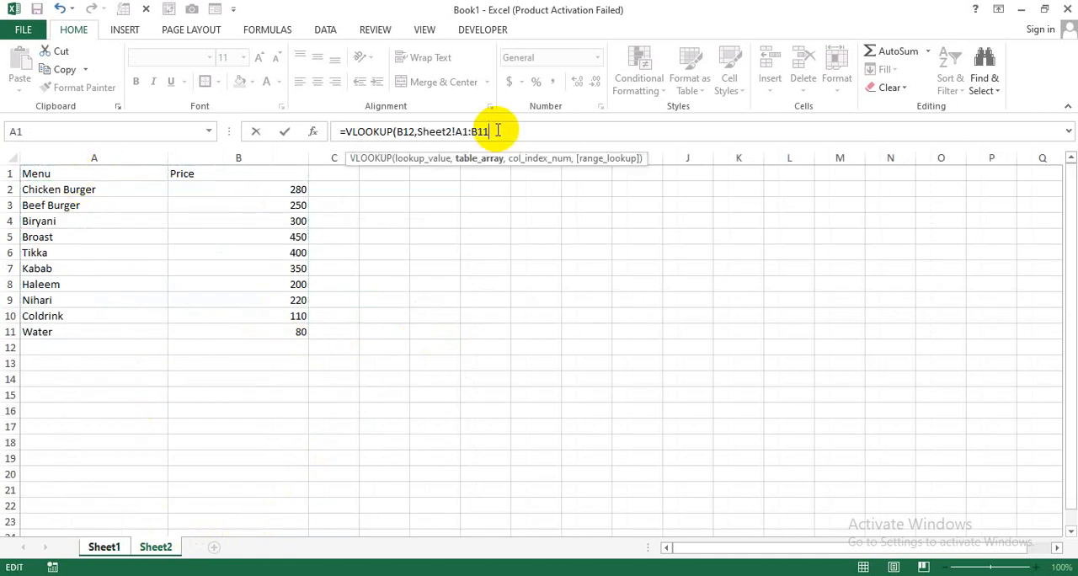
text(,)
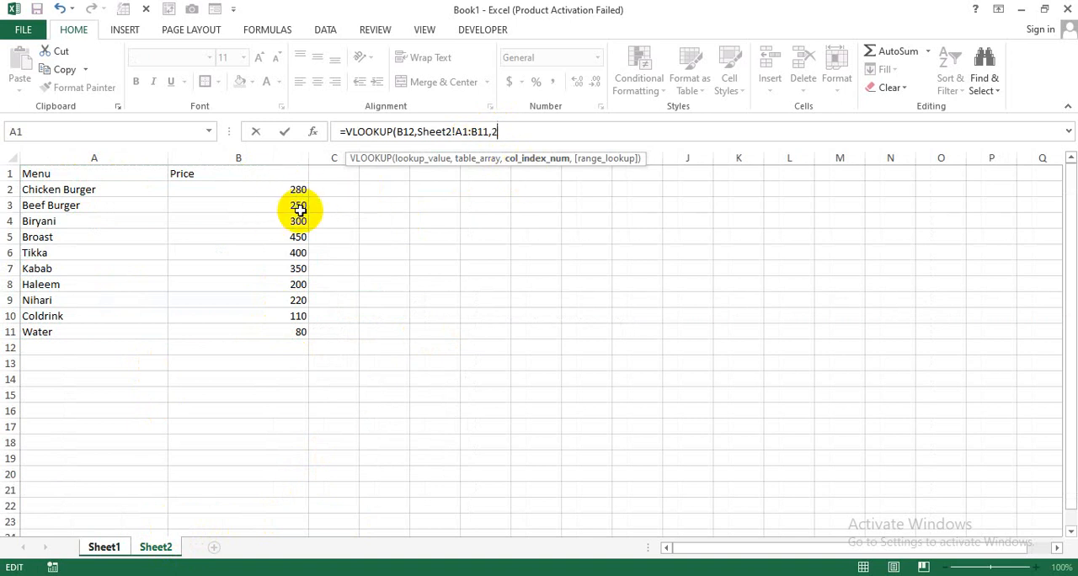
text(2,0))
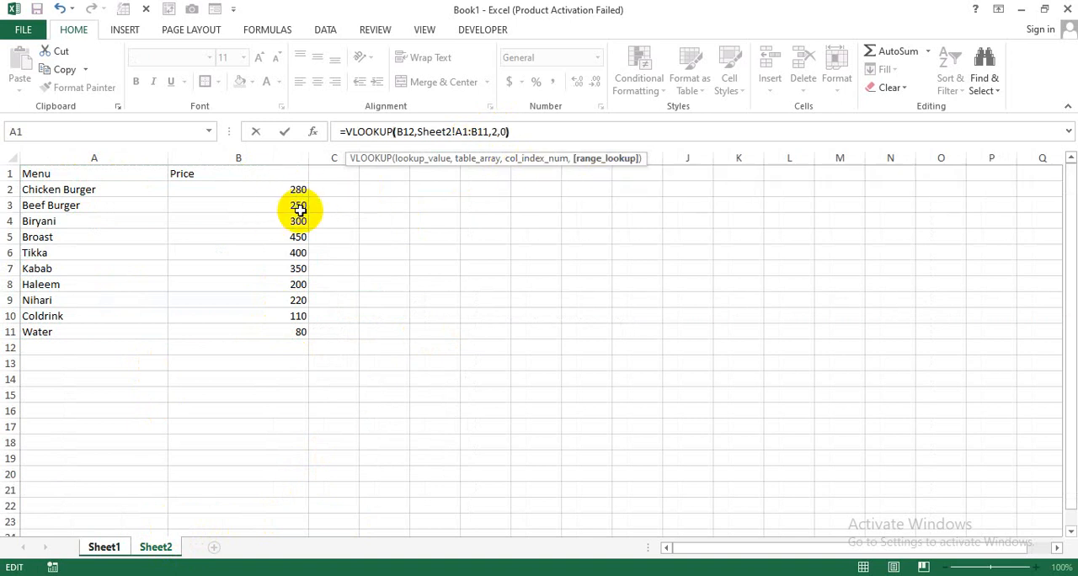
key(Return)
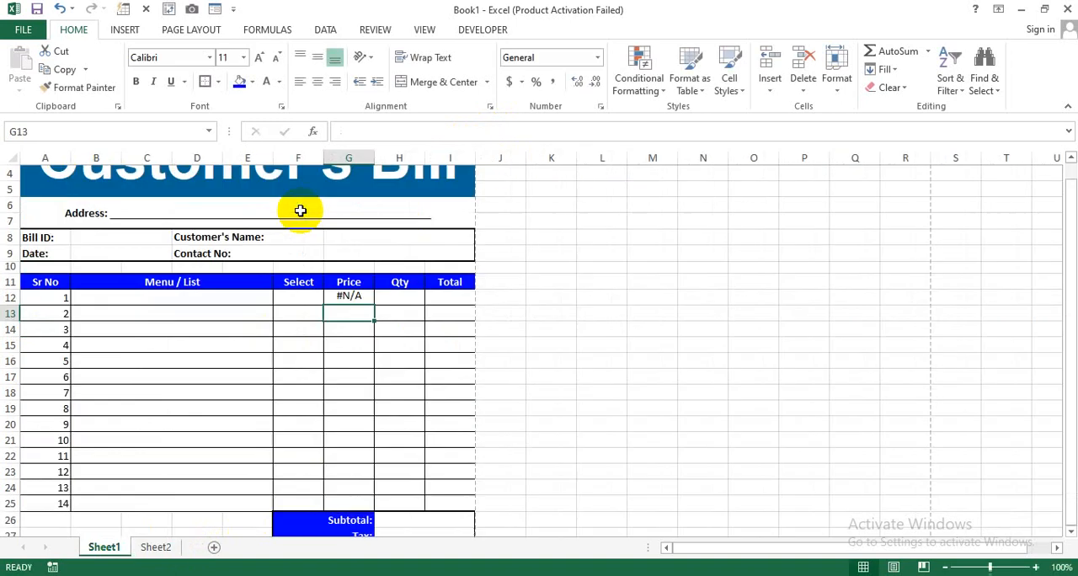
- Fill the VLOOKUP formula from G12 down the Price column to G25
click(350, 305)
drag(372, 305, 374, 504)
click(388, 331)
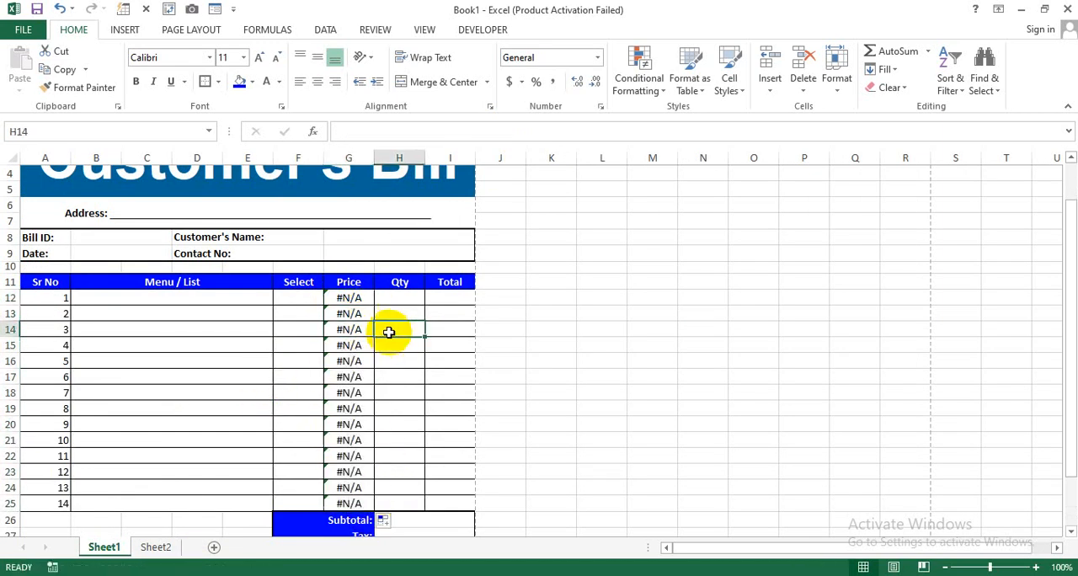
drag(360, 305, 353, 504)
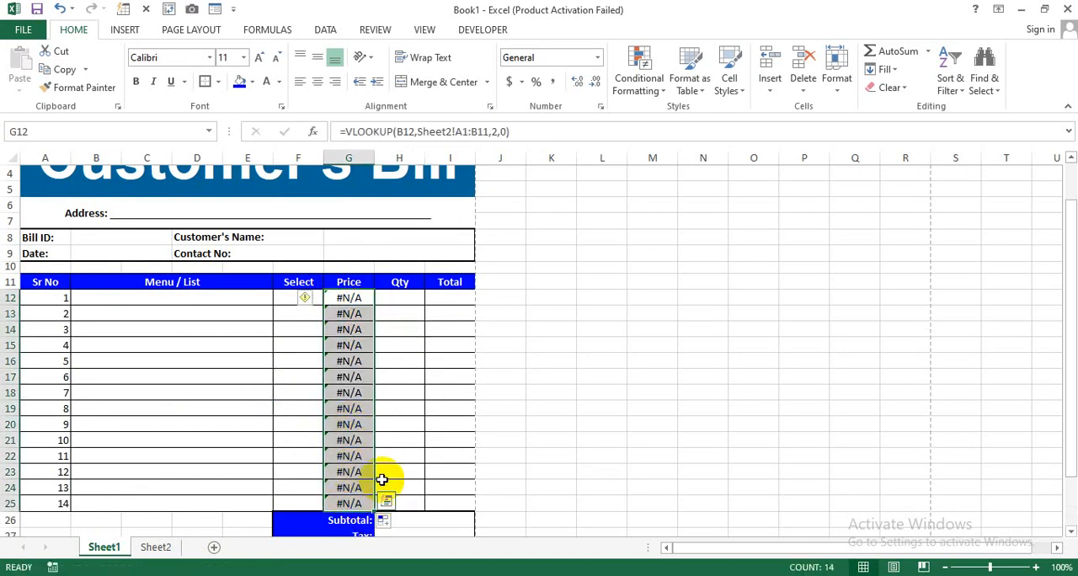
click(399, 440)
drag(357, 303, 356, 456)
- Test the price lookup by entering "Beef Burger" in Menu / List cell B12, and clear the entry again
click(219, 299)
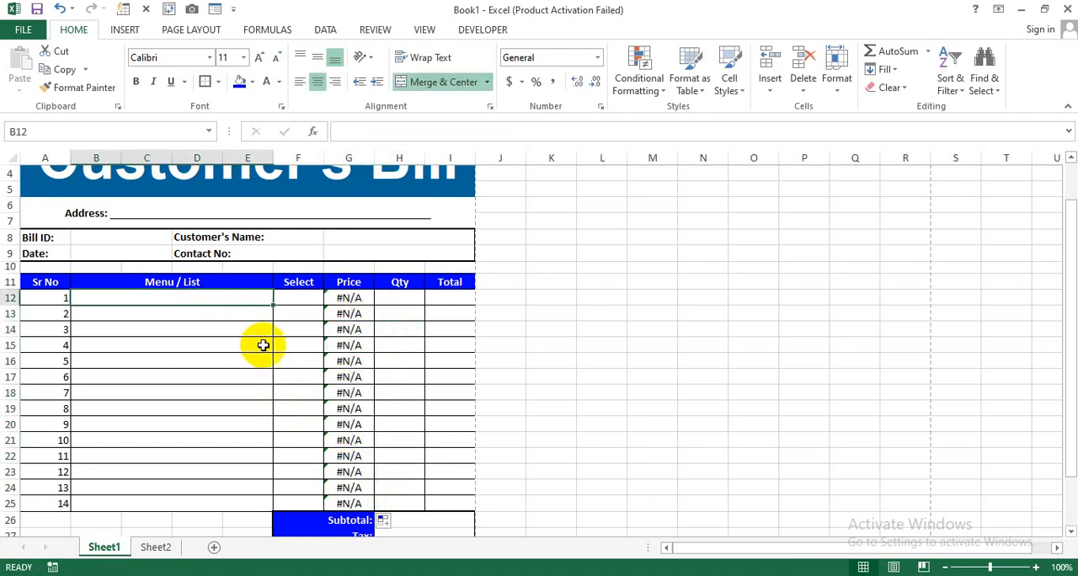
click(352, 296)
click(399, 334)
click(241, 297)
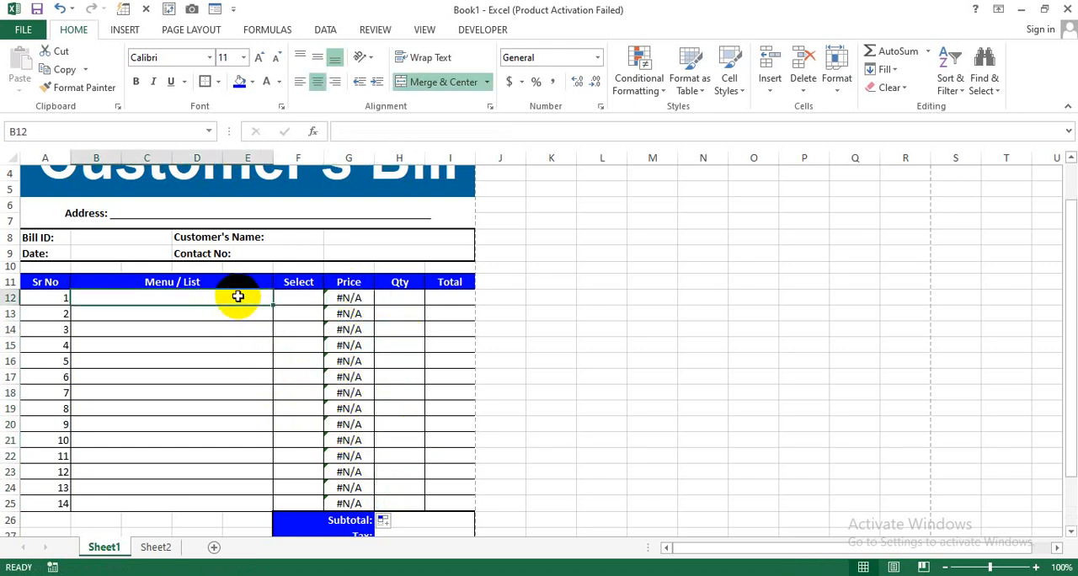
text(Beef B)
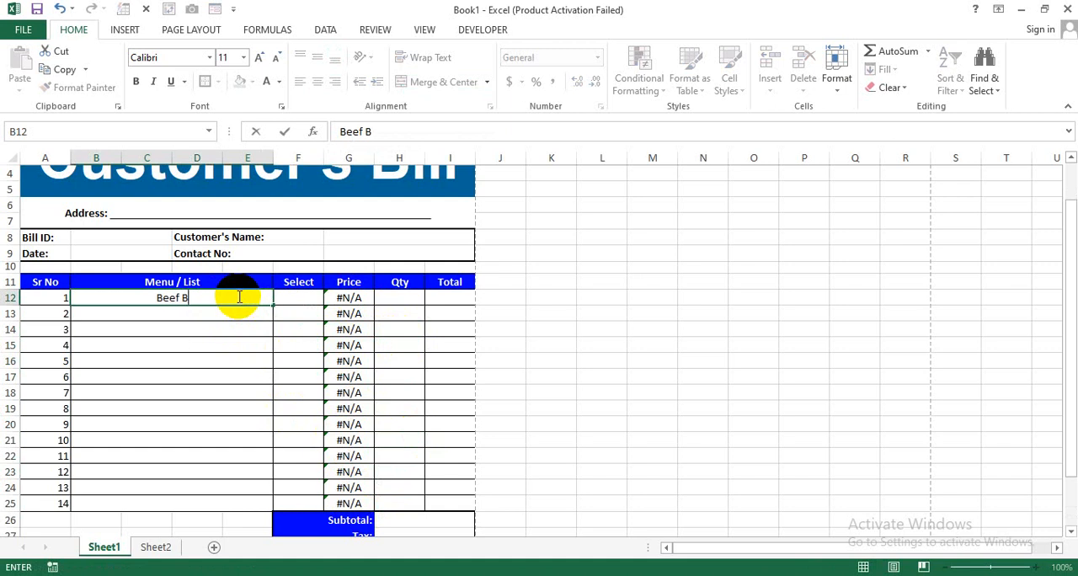
text(urger)
key(Return)
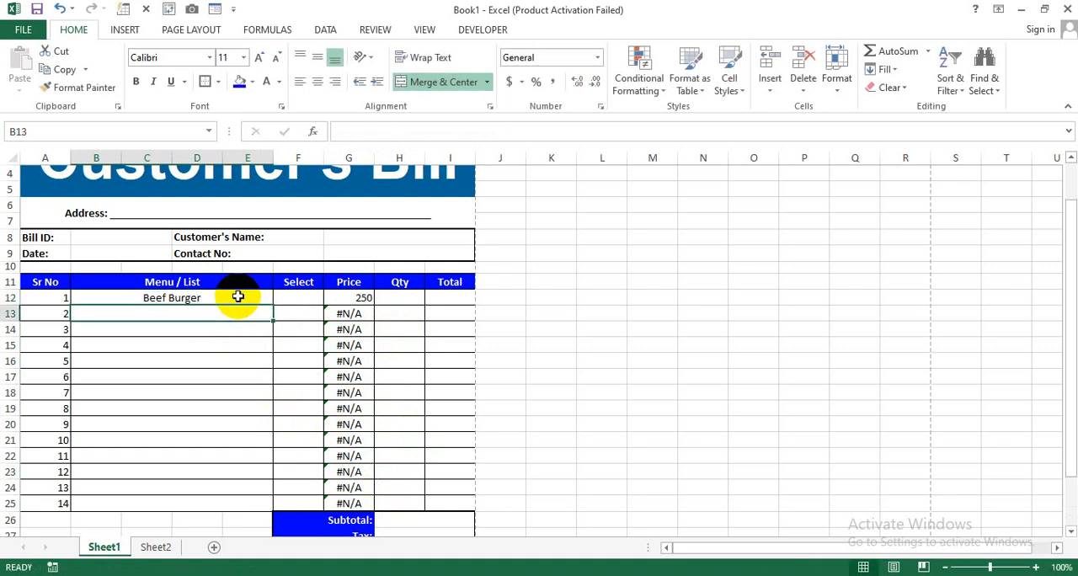
click(264, 301)
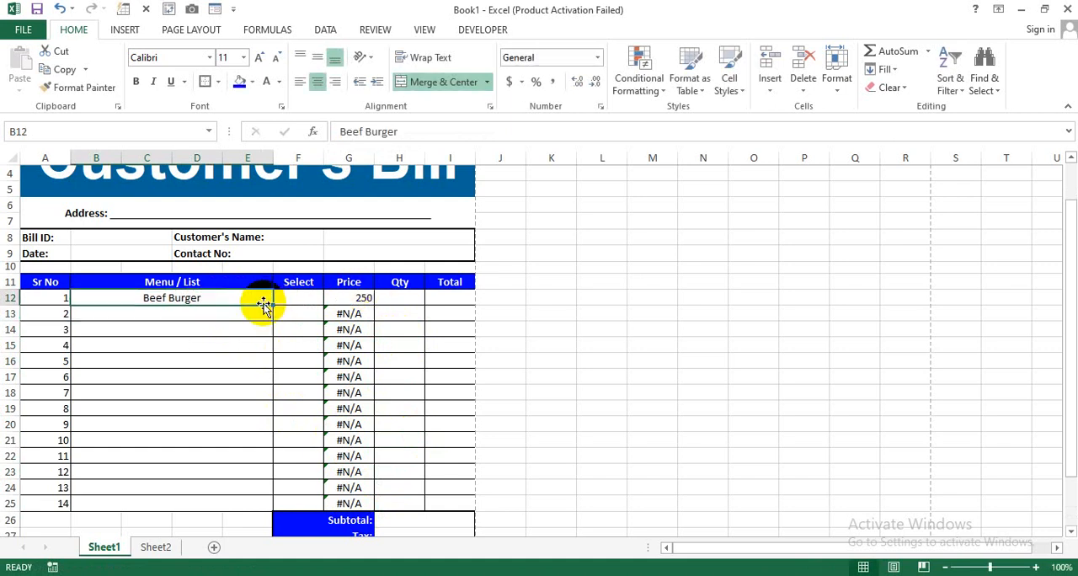
key(Delete)
- Wrap the VLOOKUP in G12 in IFERROR with an empty text "" as the value if error
click(353, 301)
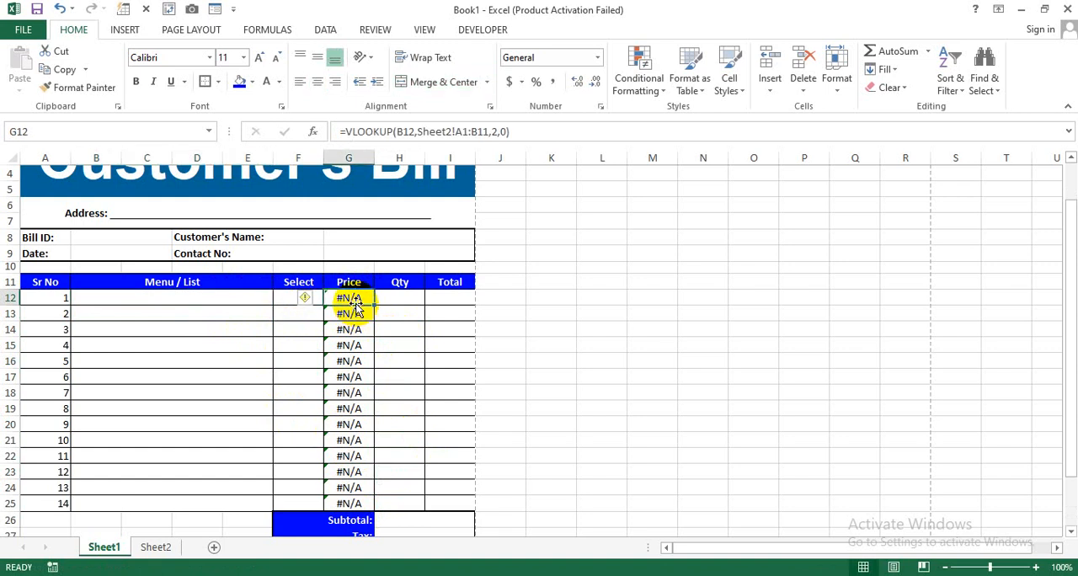
click(345, 131)
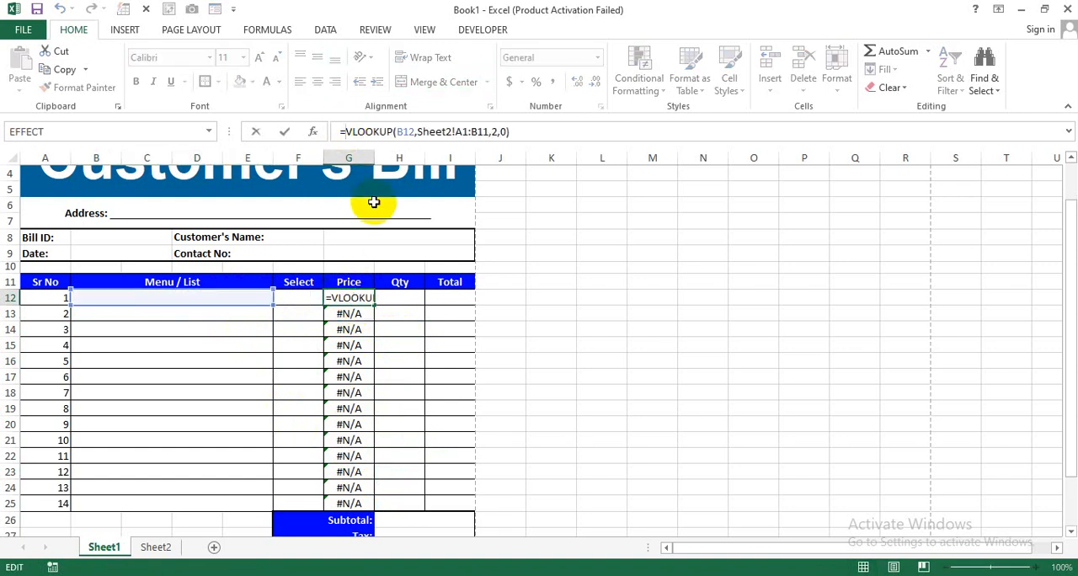
text(IFE)
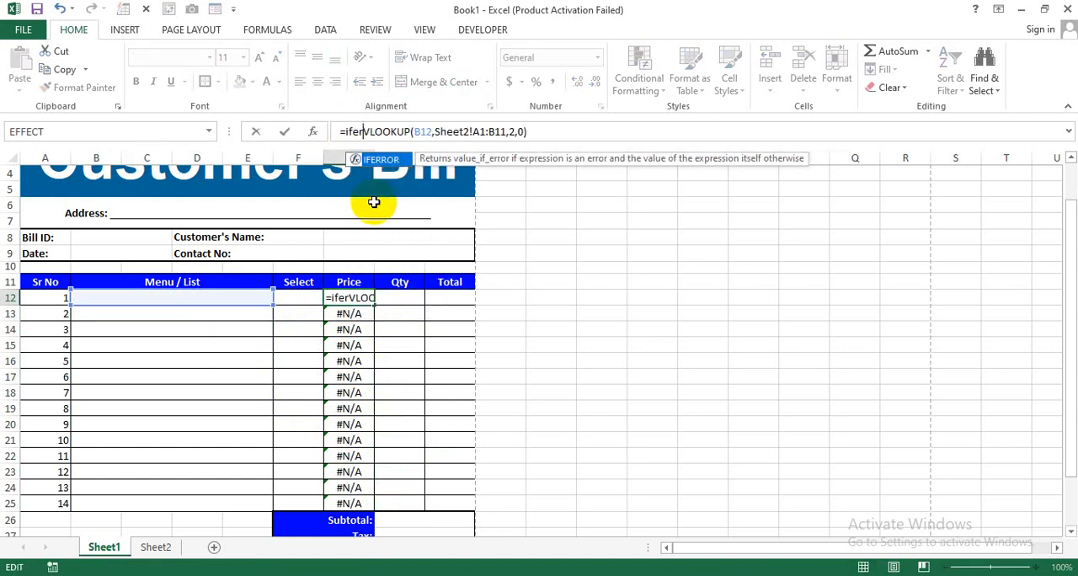
key(Tab)
click(566, 133)
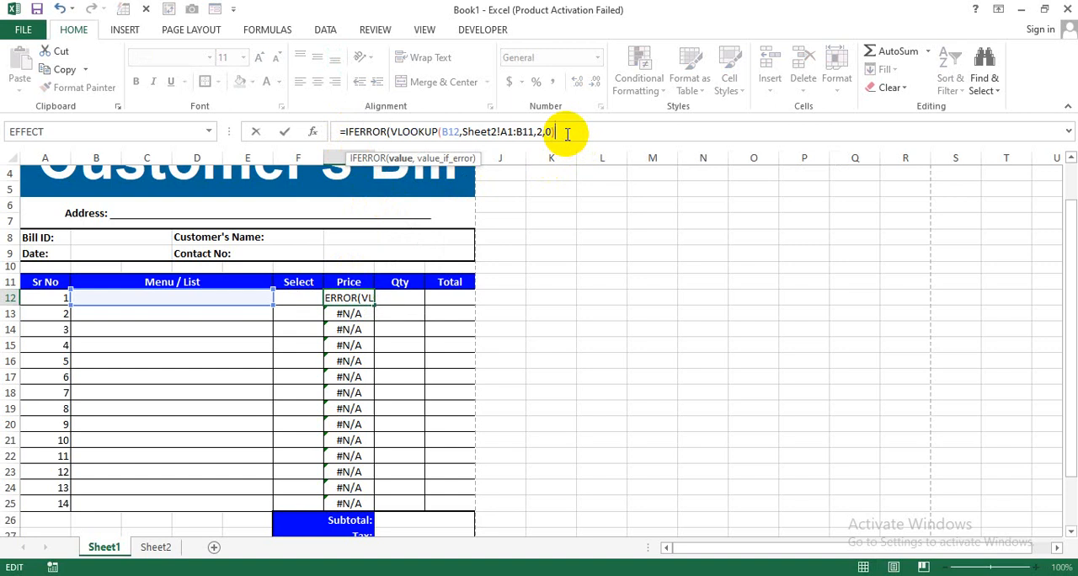
text(,)
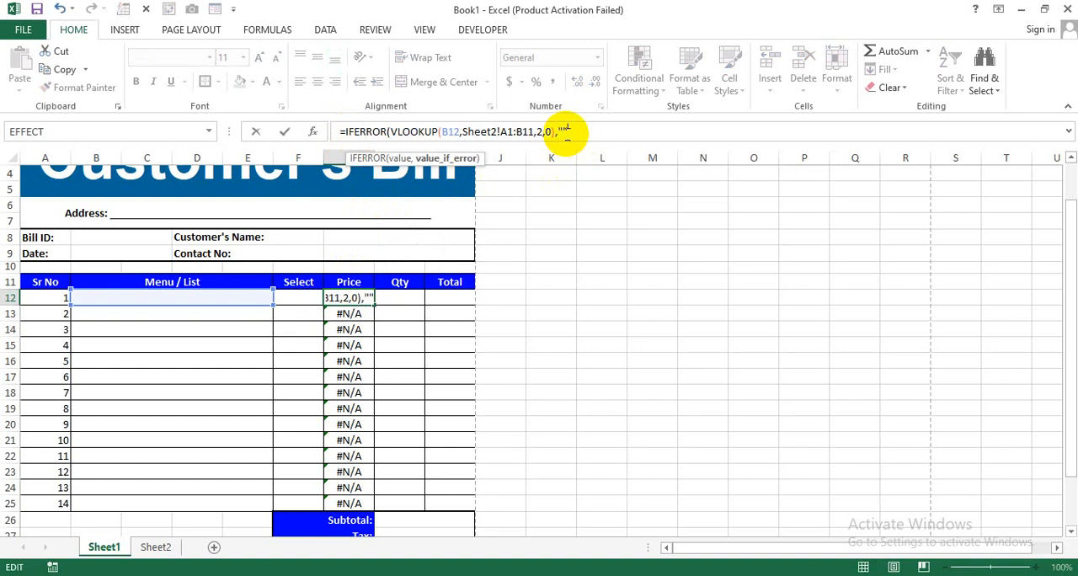
text(""))
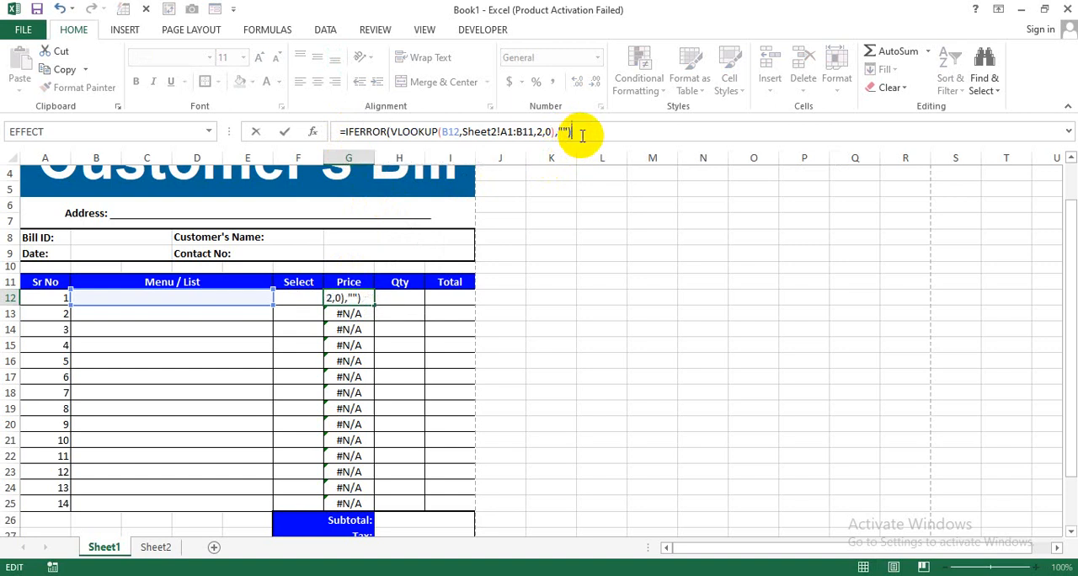
key(Return)
- Fill the IFERROR lookup formula from G12 down through the Price column to G25
click(354, 299)
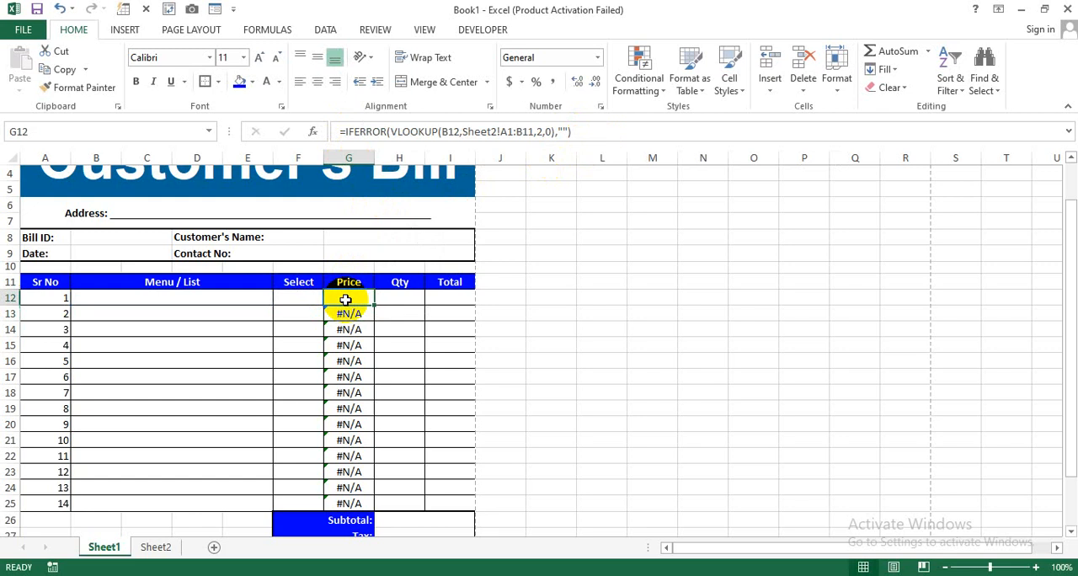
drag(373, 306, 354, 514)
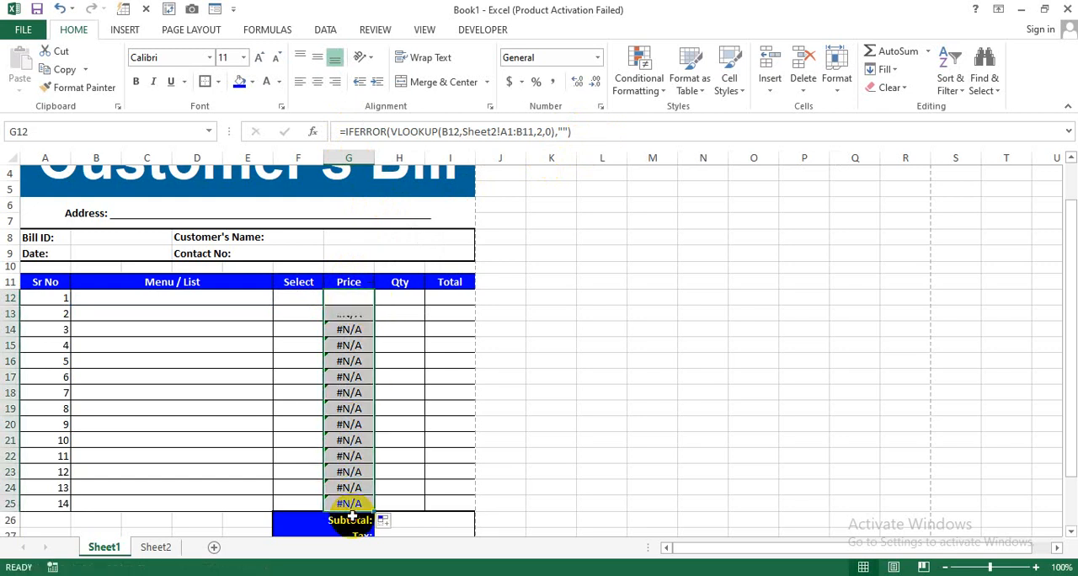
click(358, 300)
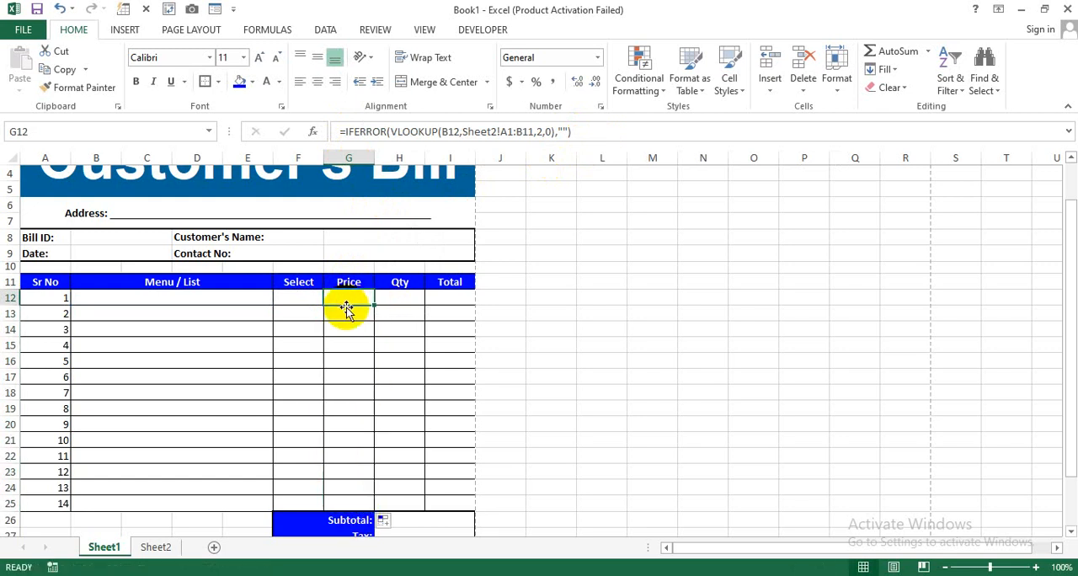
drag(348, 299, 351, 479)
click(409, 406)
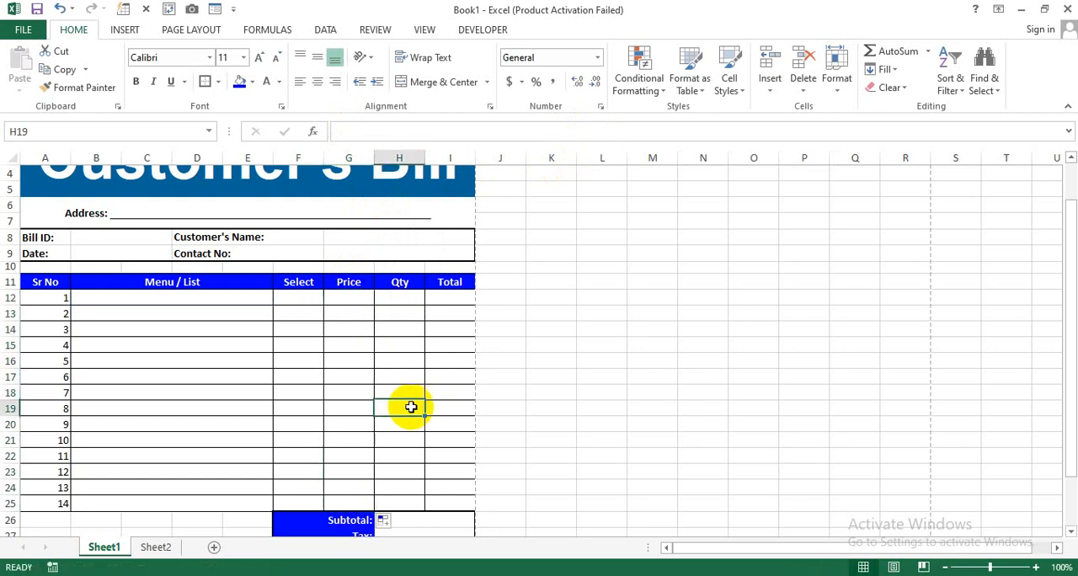
- Add a list data validation to the Menu / List cells in rows 12 to 25 with source =Sheet2!$A$2:$A$11
click(190, 301)
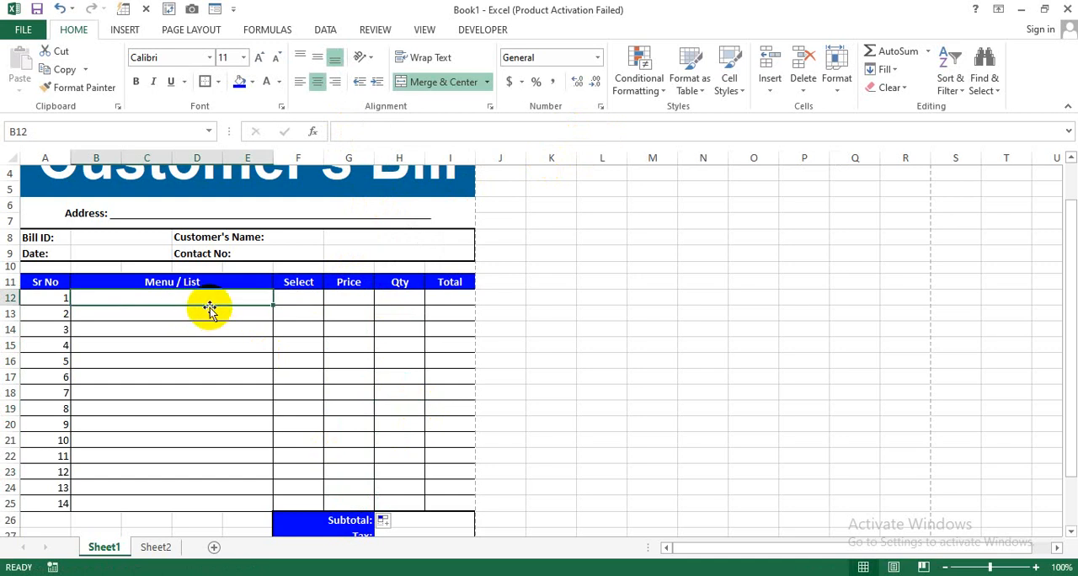
click(157, 548)
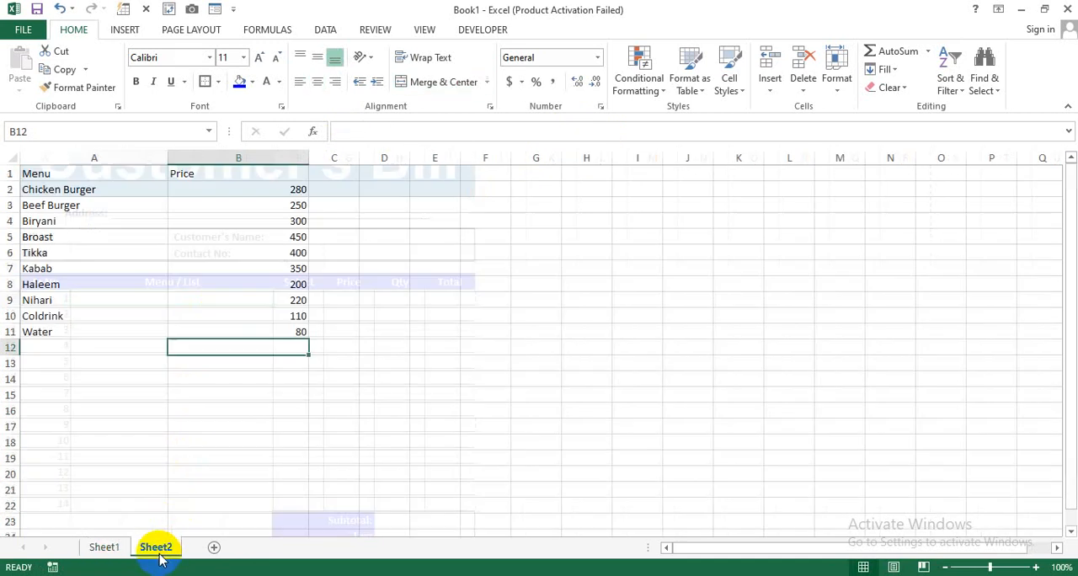
click(104, 548)
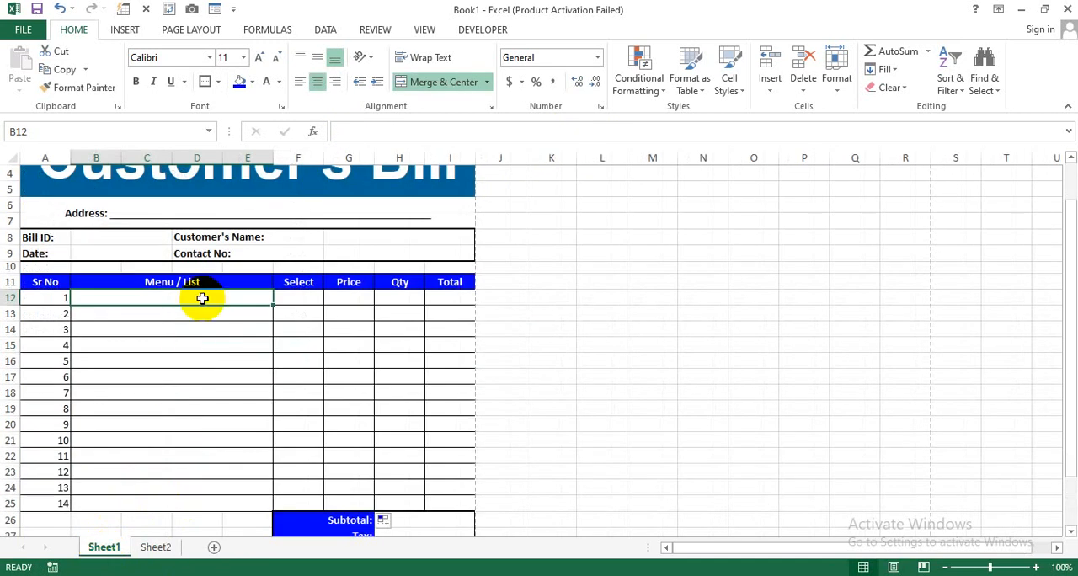
drag(202, 299, 199, 502)
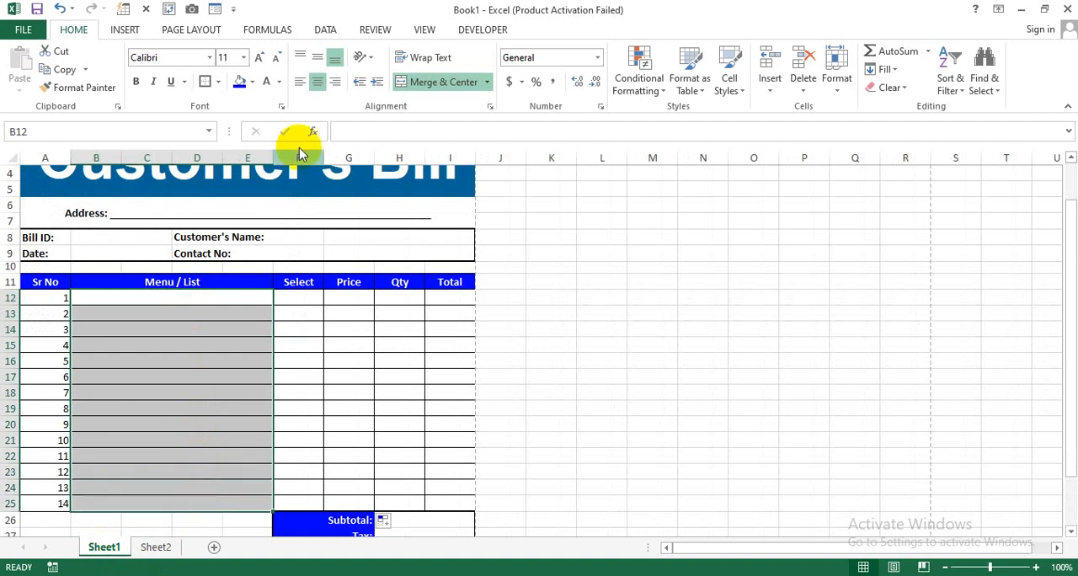
click(325, 29)
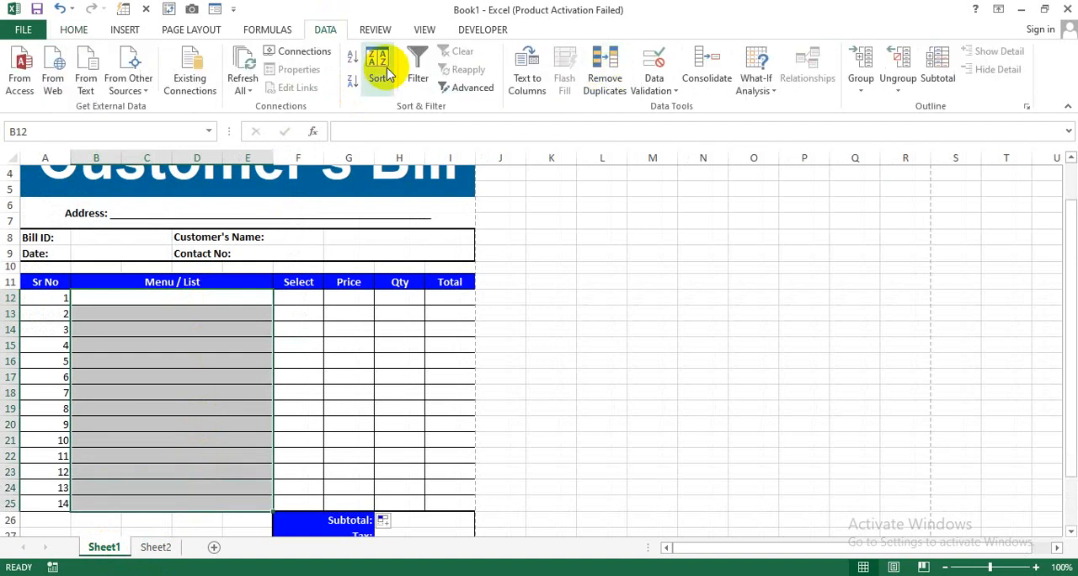
click(689, 106)
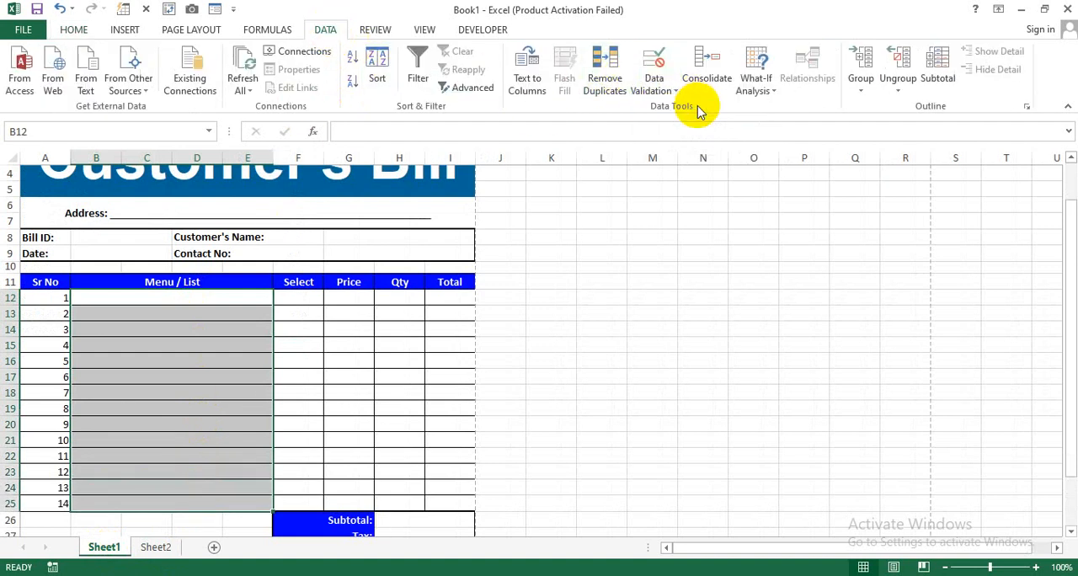
click(575, 241)
click(505, 286)
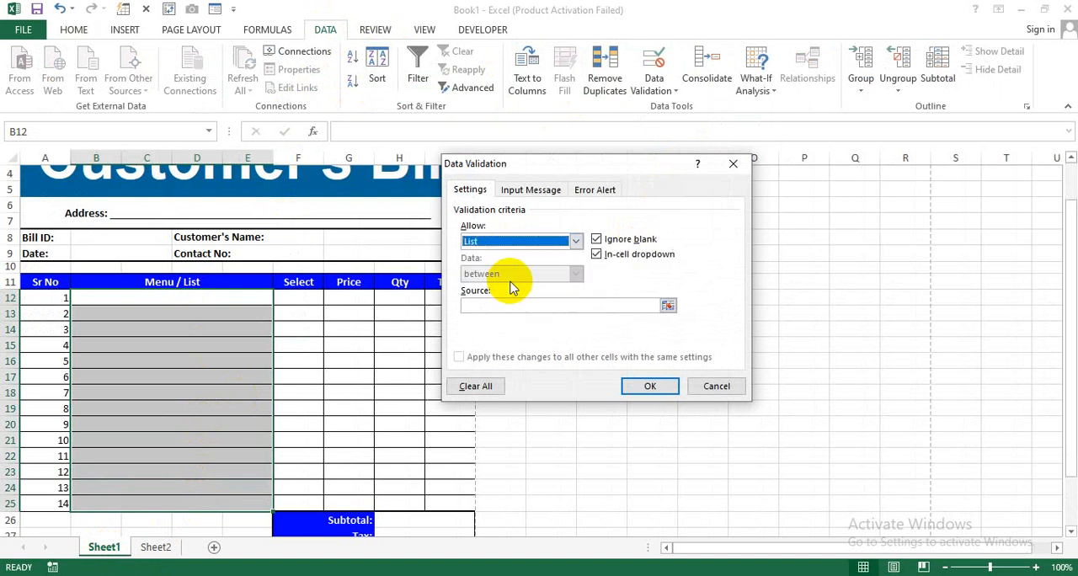
click(512, 305)
click(160, 547)
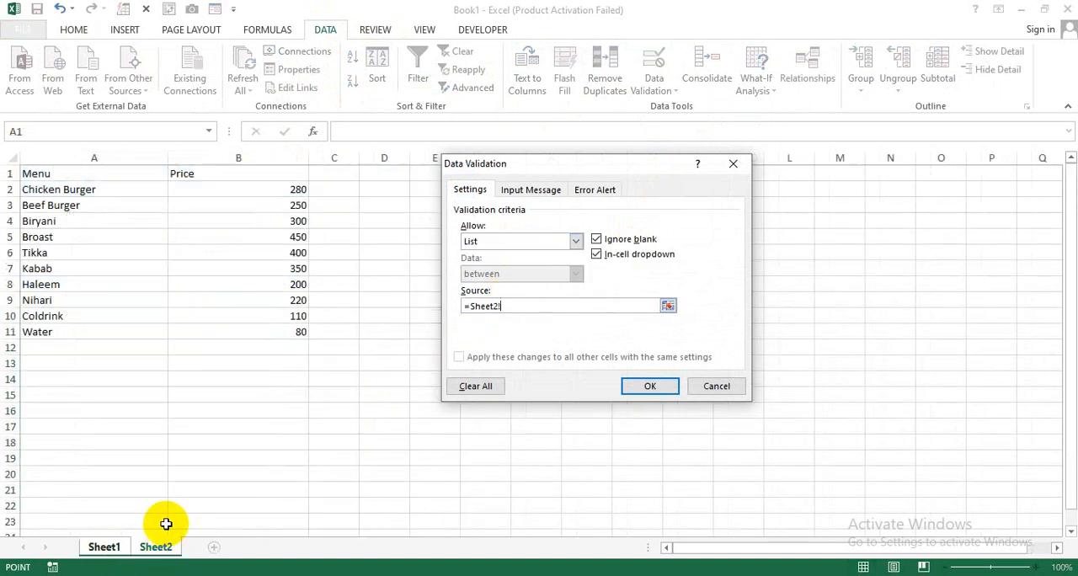
drag(125, 191, 127, 330)
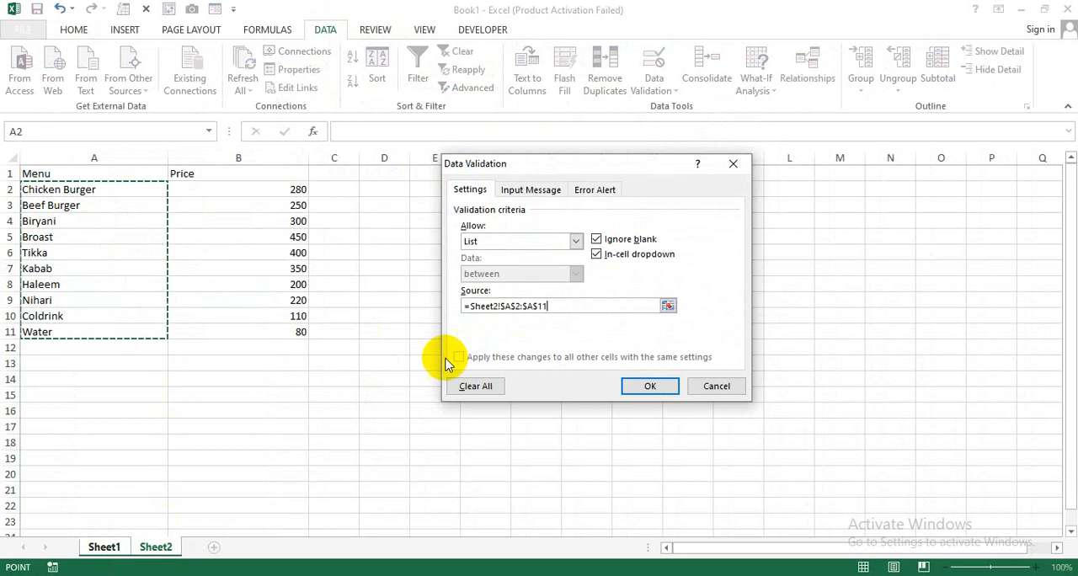
click(646, 388)
- Check the menu items offered by the drop-down list in Menu / List cell B12, without choosing one
click(216, 296)
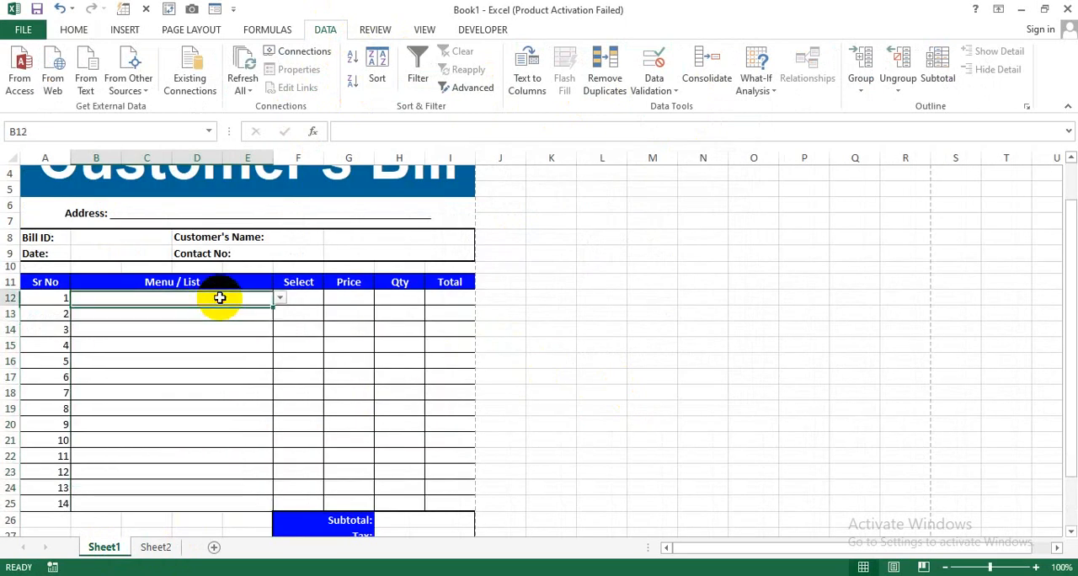
click(280, 298)
drag(279, 326, 274, 369)
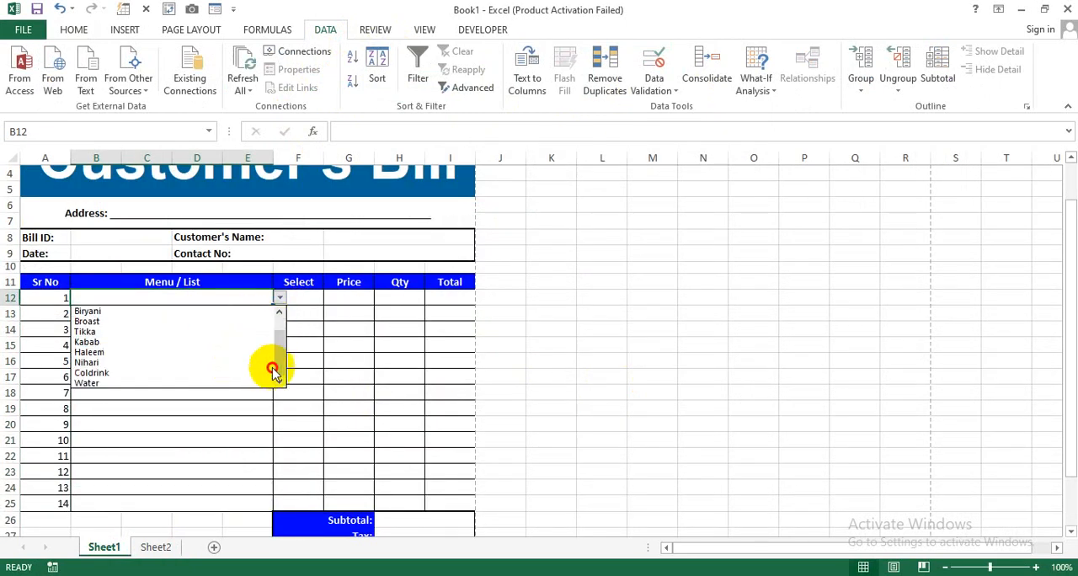
click(238, 422)
- Add a list data validation with the source "Single, Double" to the Select cells F12 to F25
click(306, 297)
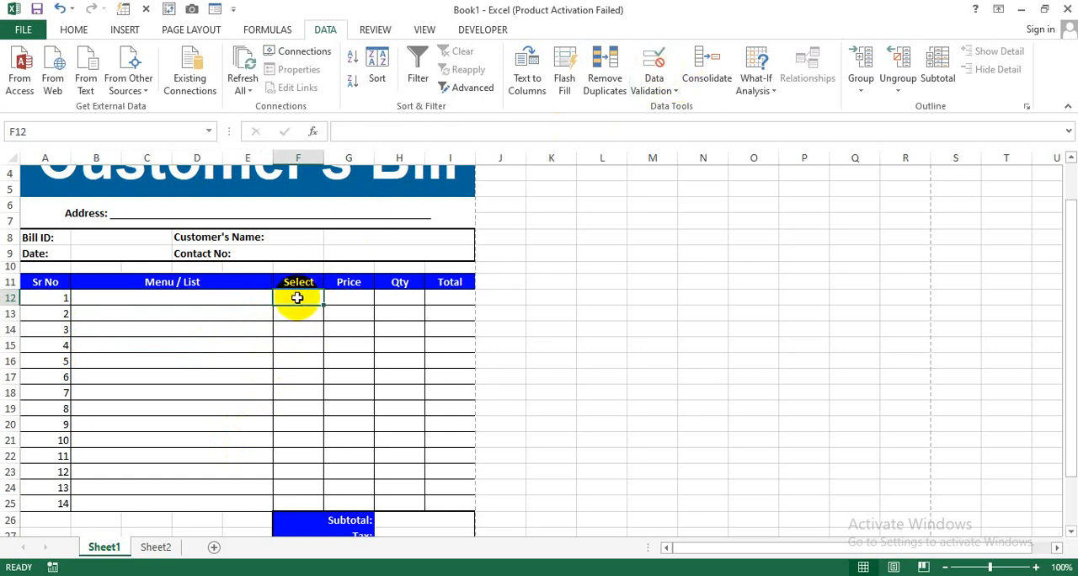
drag(297, 298, 294, 503)
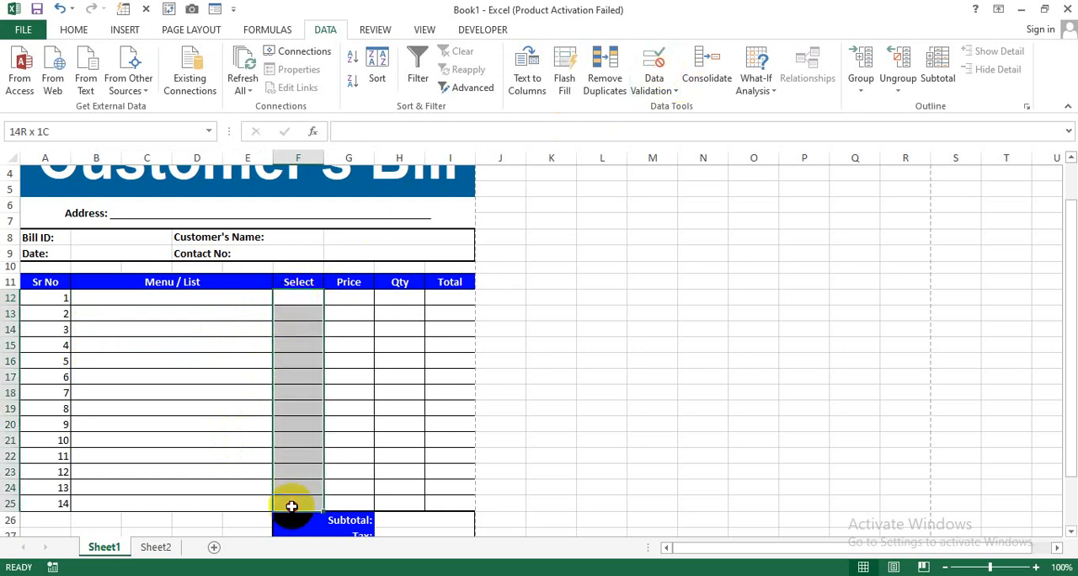
click(661, 68)
drag(575, 164, 656, 156)
click(594, 228)
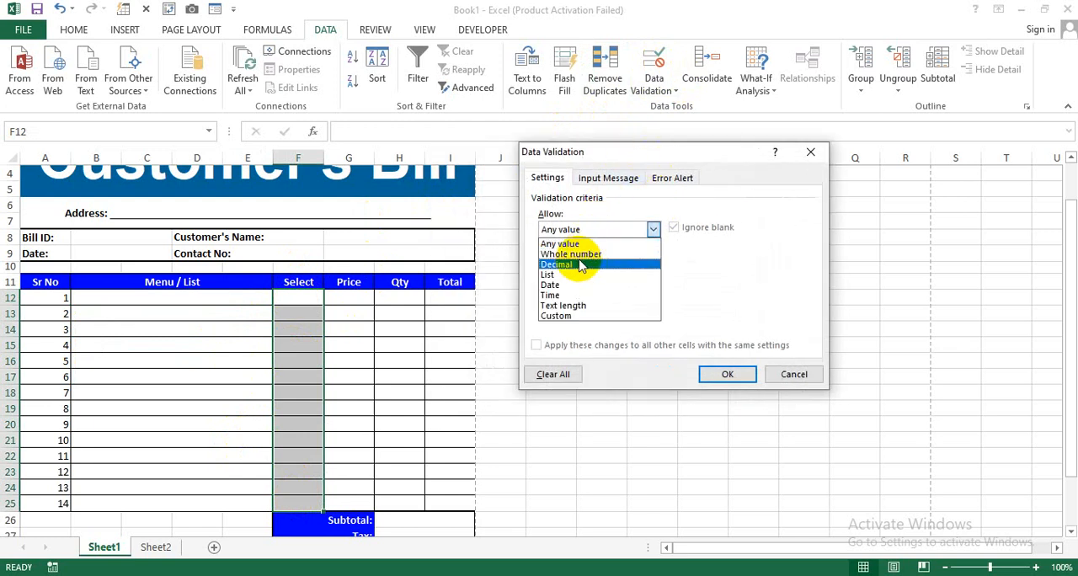
click(563, 274)
click(571, 293)
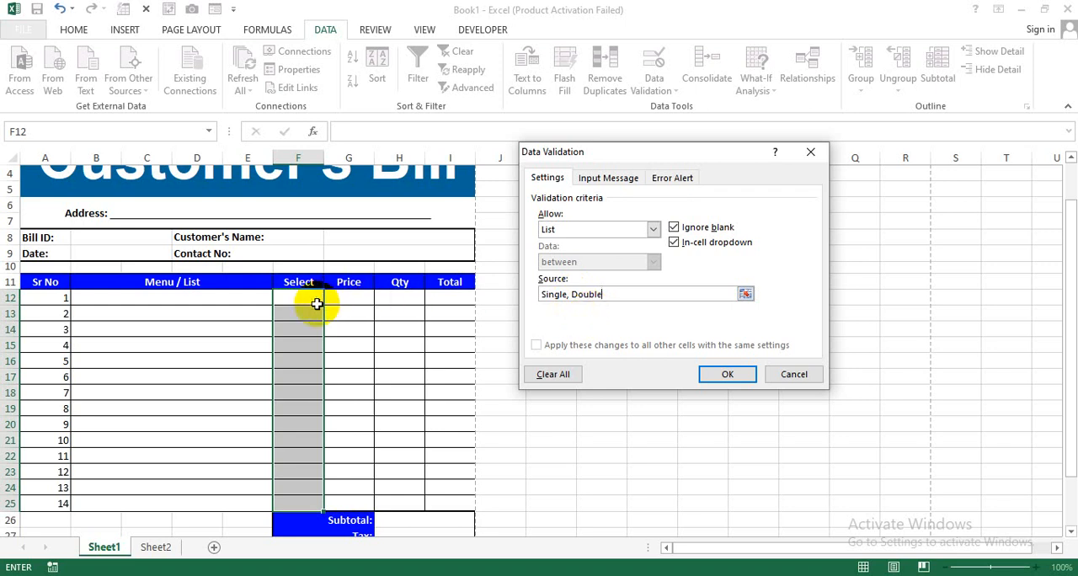
click(727, 374)
- Choose Biryani from the drop-down list in B12 and Single from the one in F12
click(227, 302)
click(278, 298)
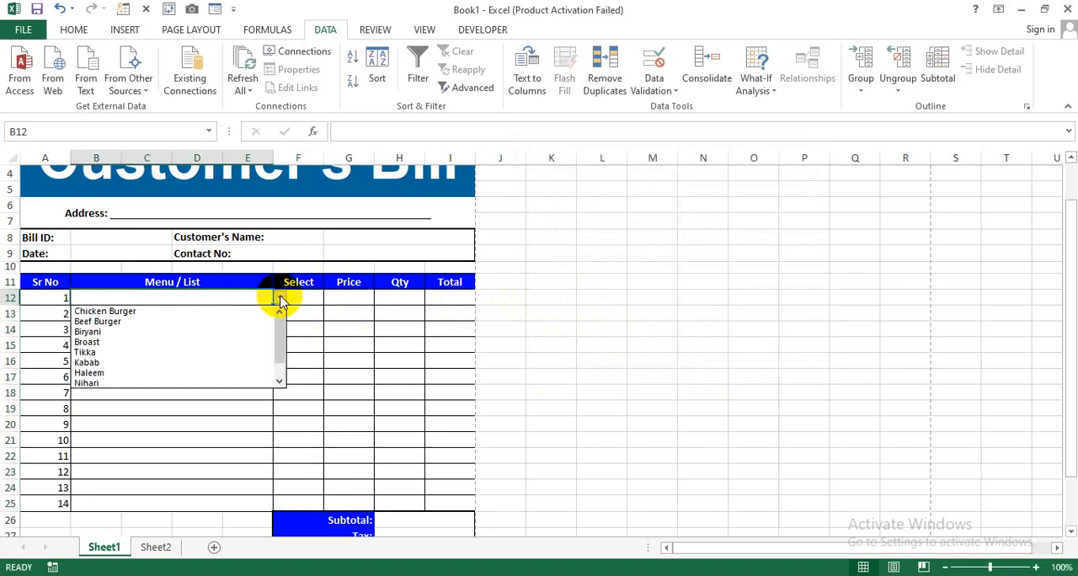
click(179, 331)
click(330, 298)
click(308, 298)
click(329, 298)
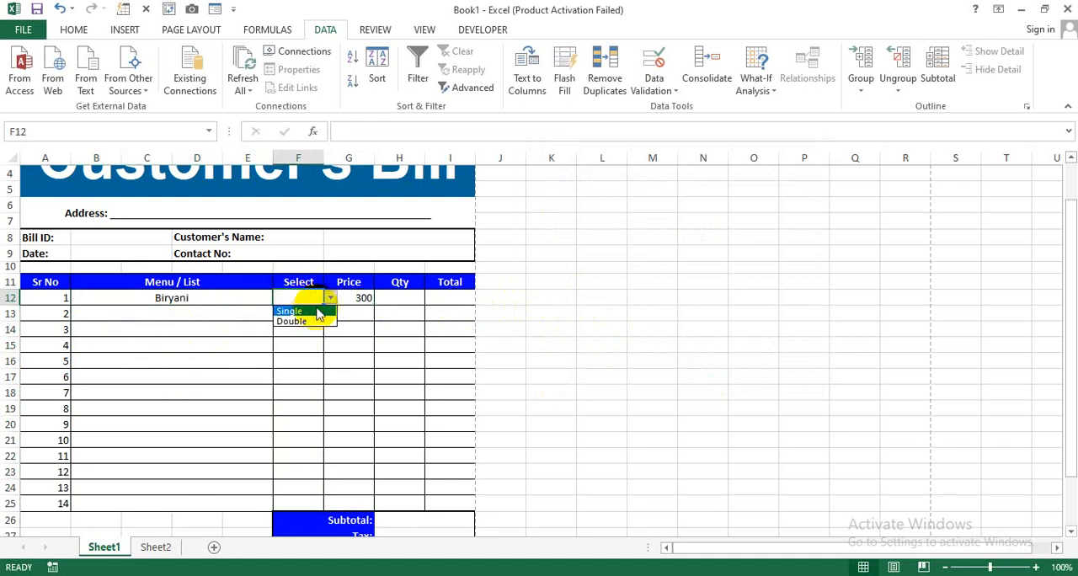
click(299, 311)
- Enter the formula =G12*H12 in Total cell I12 to multiply price by quantity
click(411, 305)
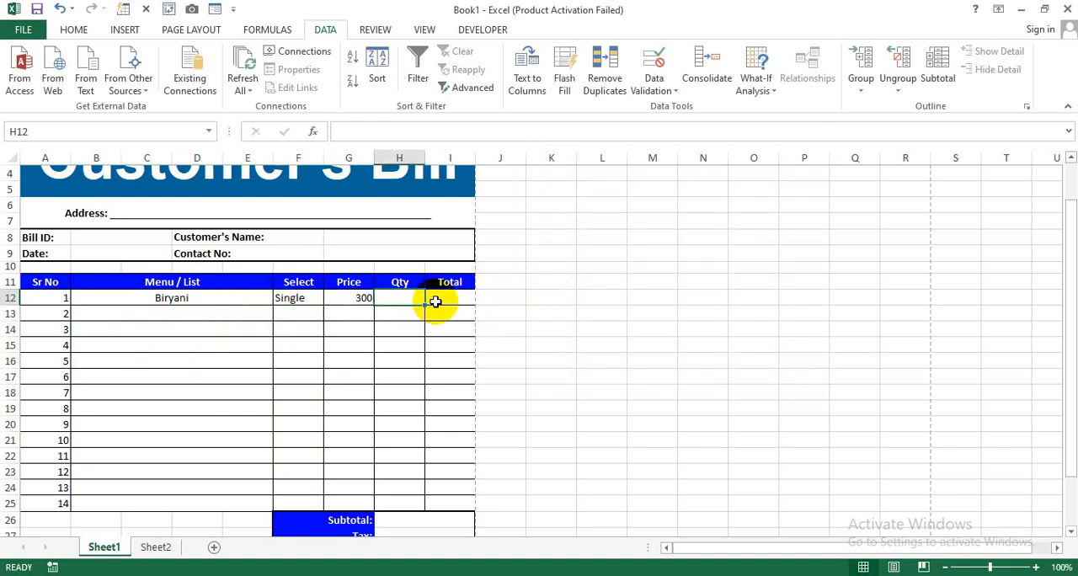
click(441, 298)
text(=)
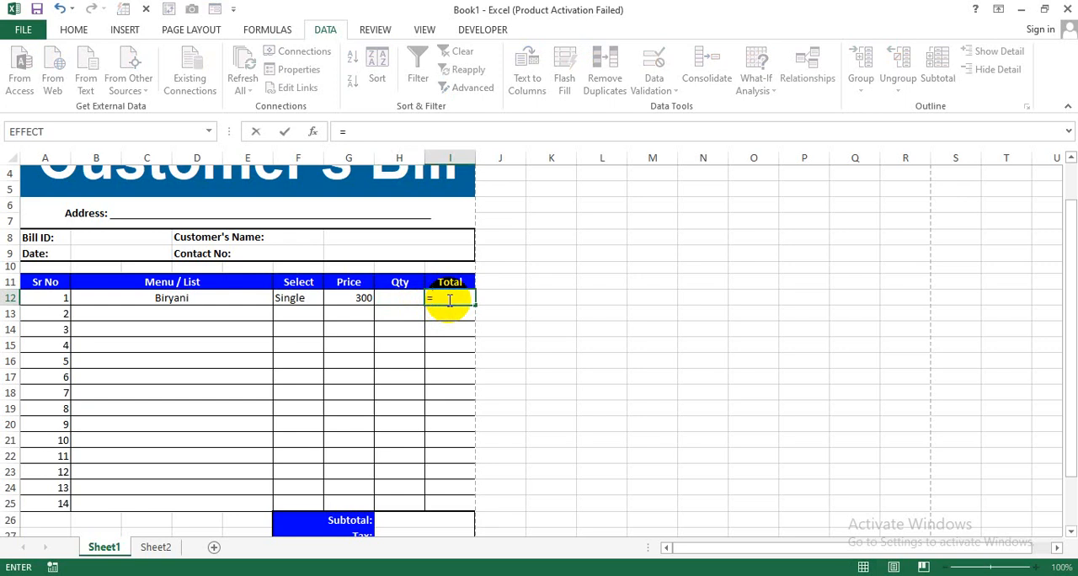
click(360, 298)
text(*)
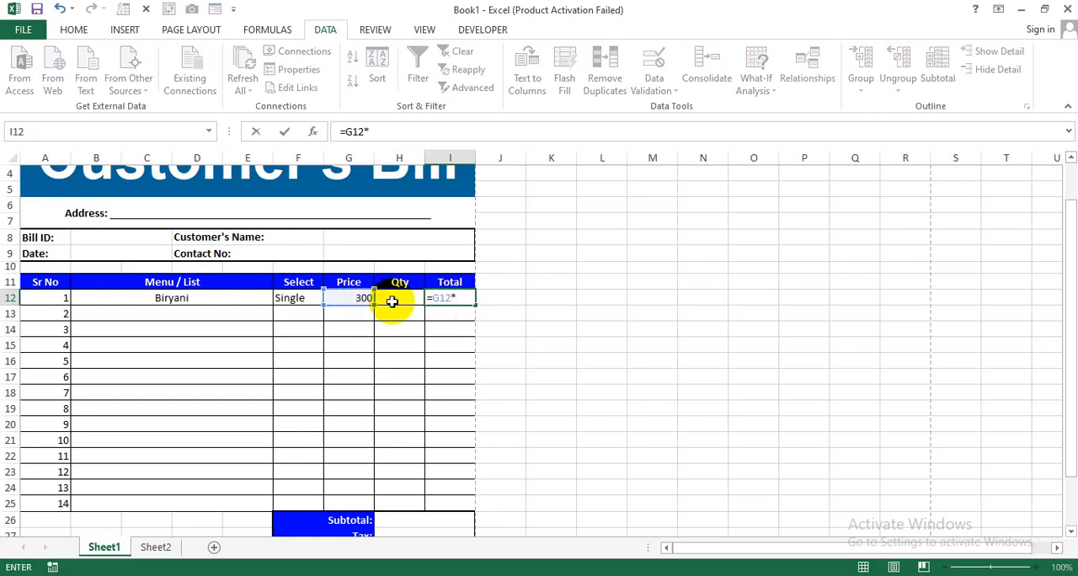
click(393, 301)
key(Return)
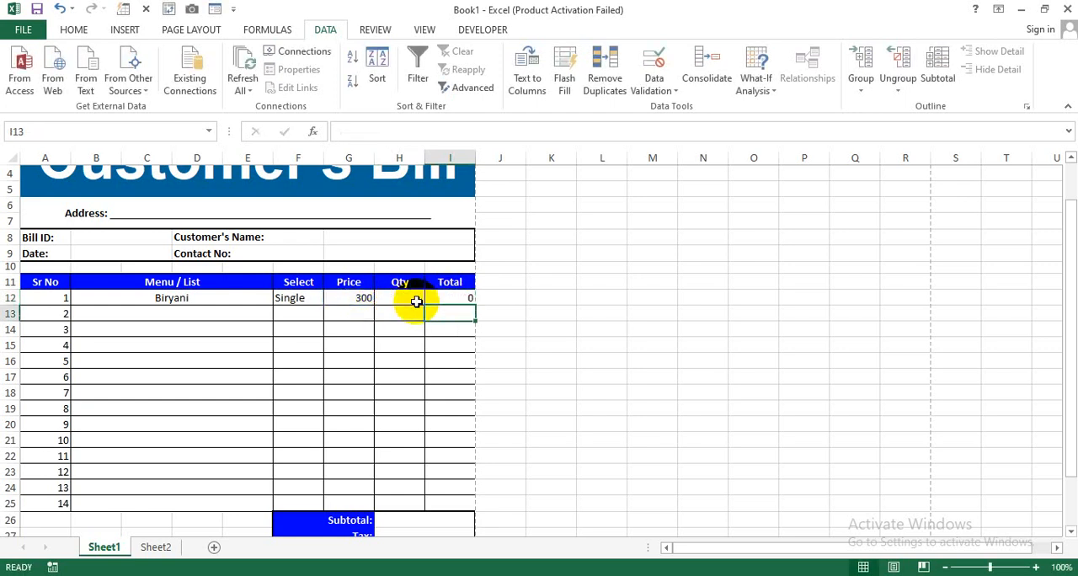
- Fill the multiplication formula from I12 down the Total column to I25
click(462, 301)
drag(477, 303, 457, 502)
click(501, 393)
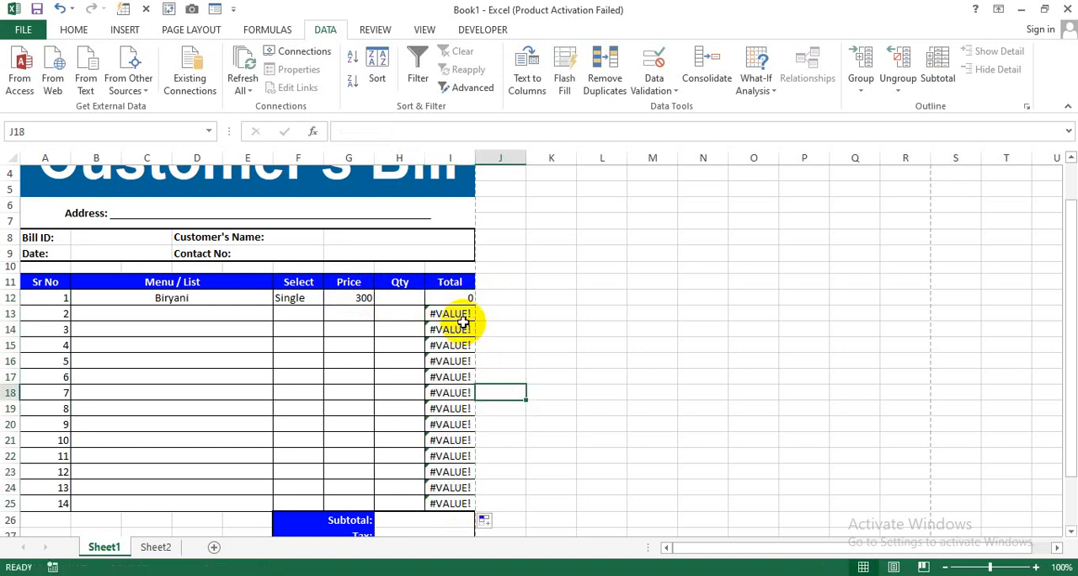
- Enter a quantity of 2 for Biryani in Qty cell H12
click(411, 300)
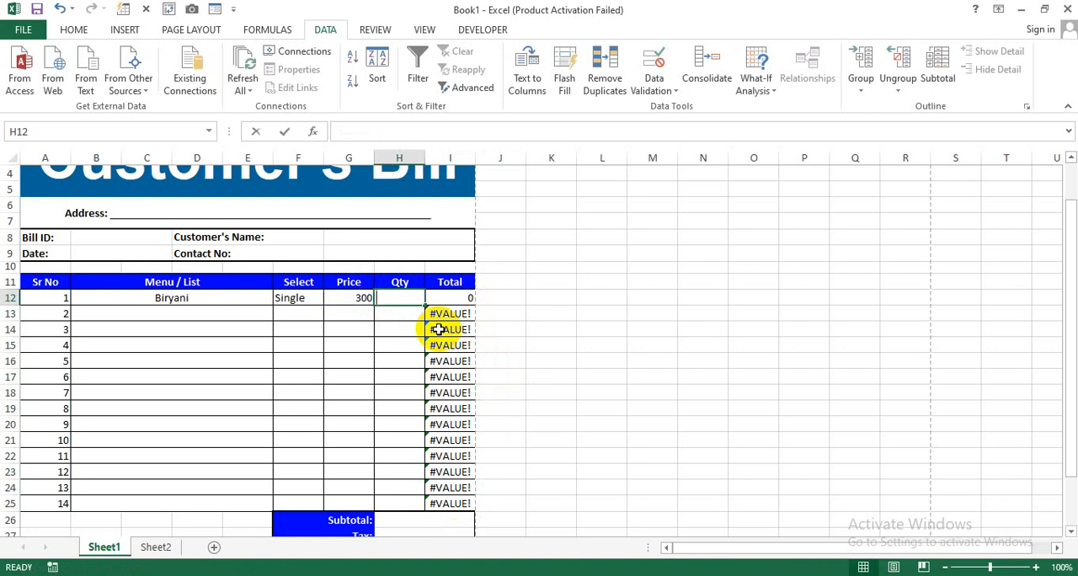
text(2)
key(Return)
- Change the I12 formula to =IFERROR((G12*H12),"") and fill it down the Total column to I25
click(464, 298)
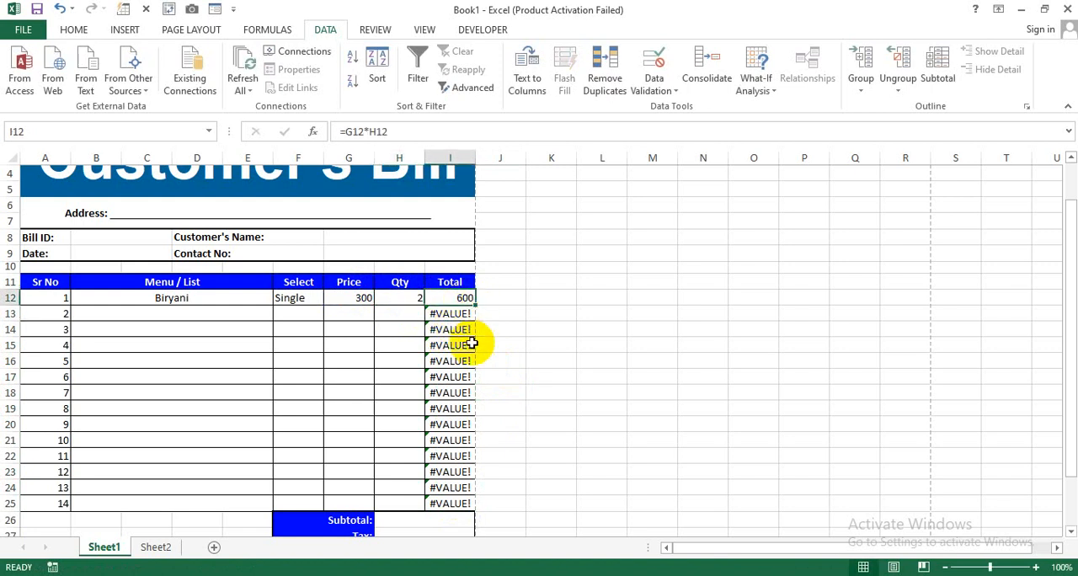
double_click(455, 298)
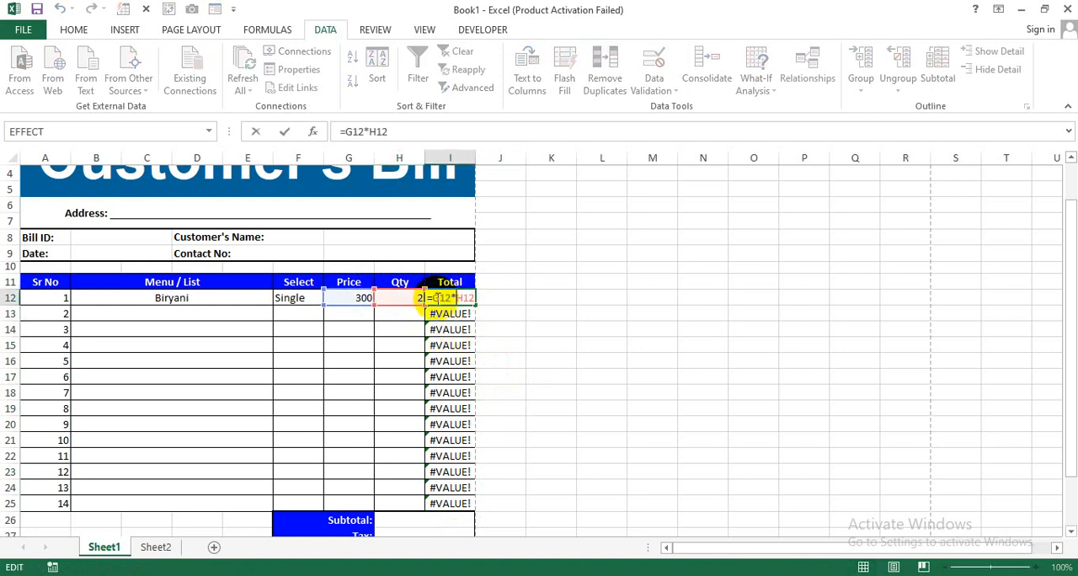
text(ife)
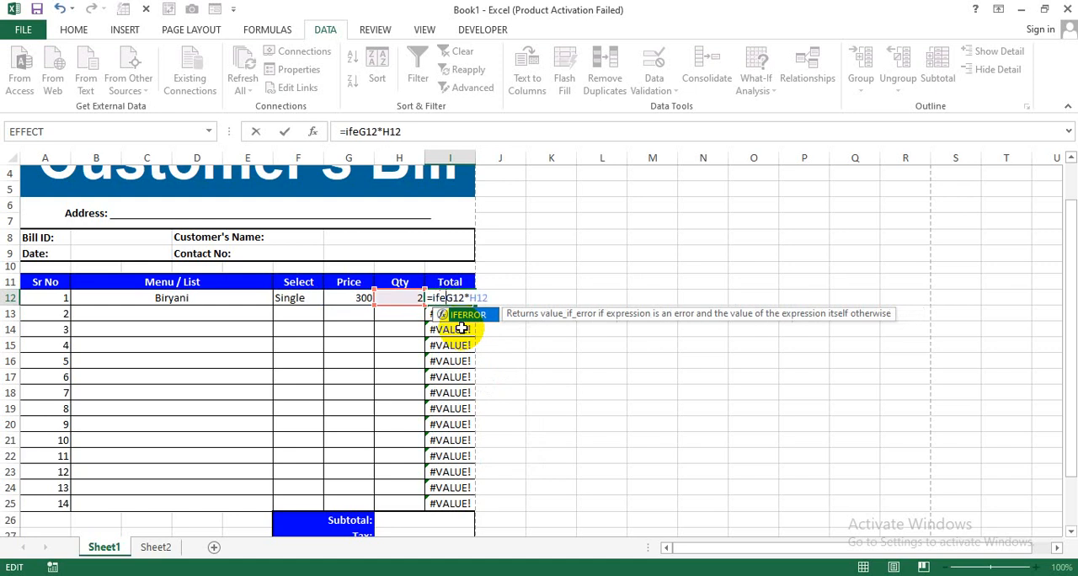
text(r)
key(Tab)
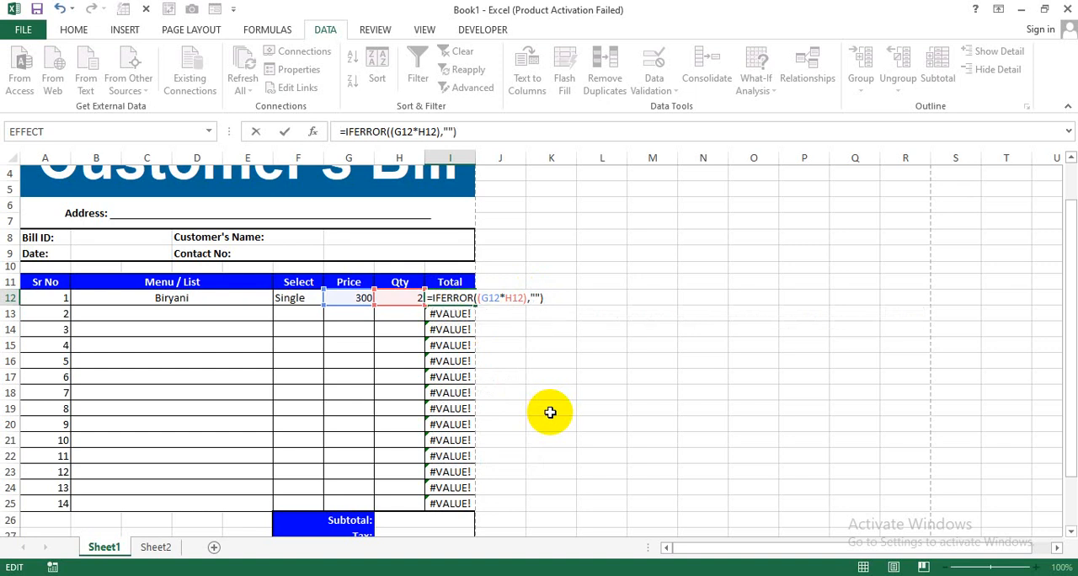
key(Return)
click(470, 300)
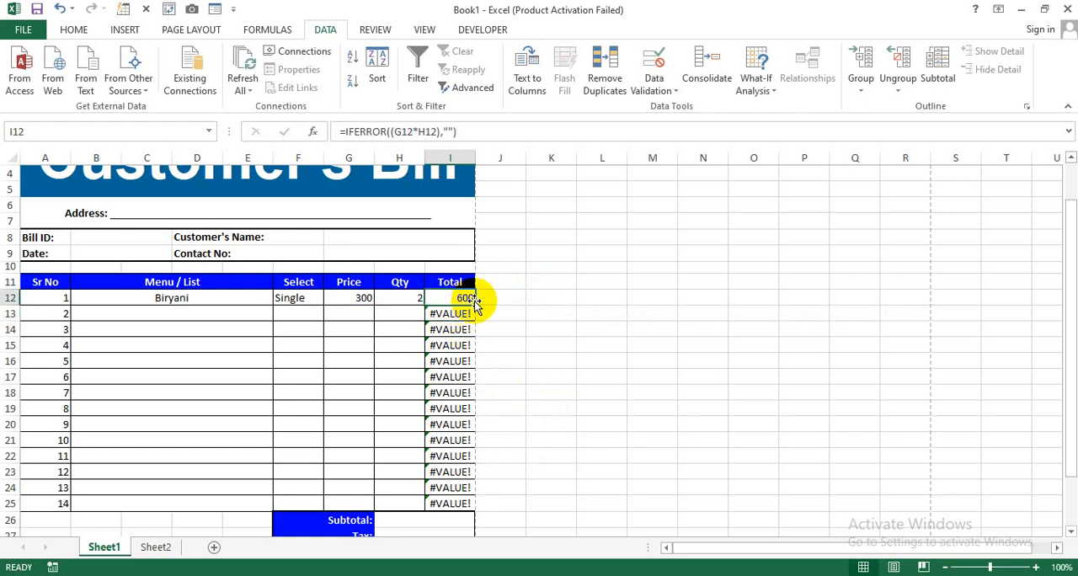
drag(474, 305, 452, 505)
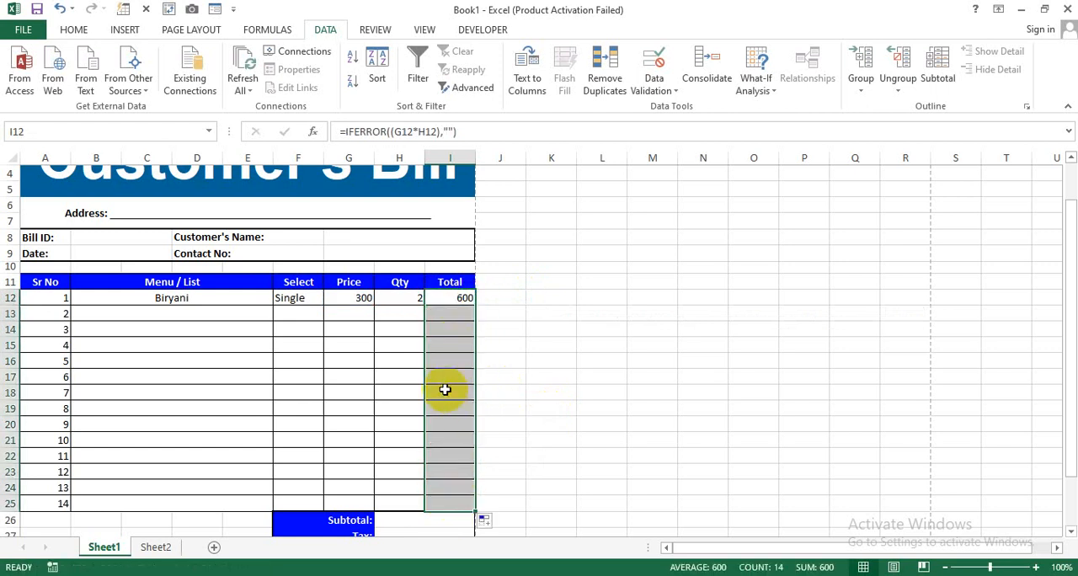
- Choose Broast from the drop-down list in B13, enter a quantity of 3 in H13, and check its total in I13
click(233, 313)
click(280, 313)
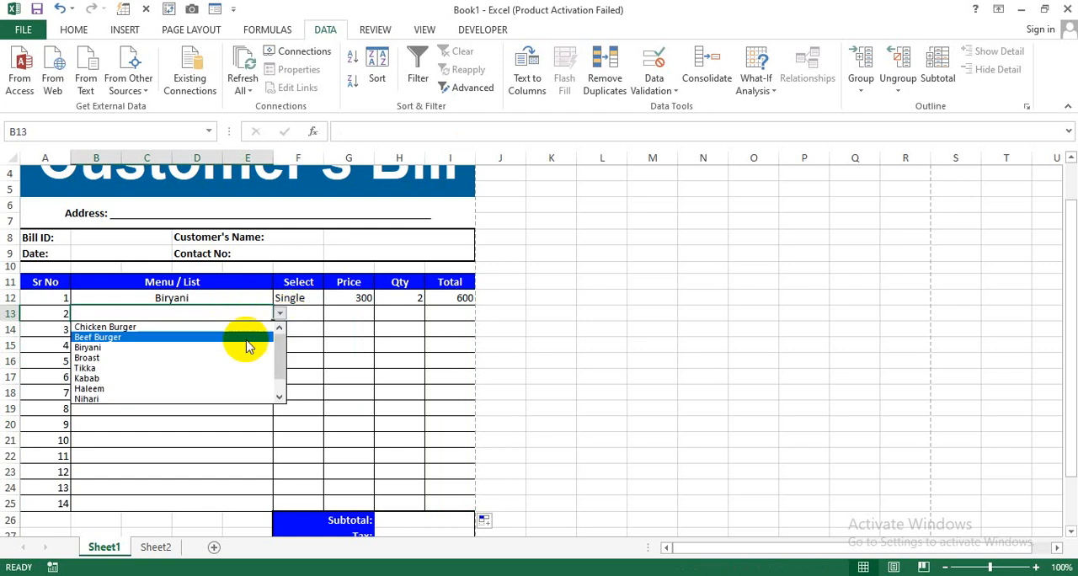
click(217, 358)
click(312, 317)
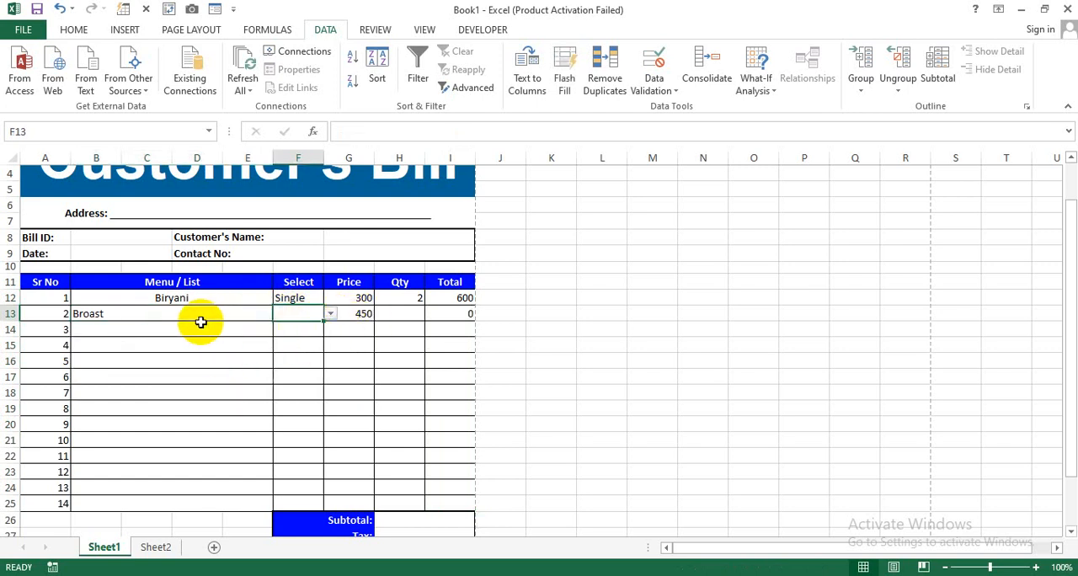
click(396, 314)
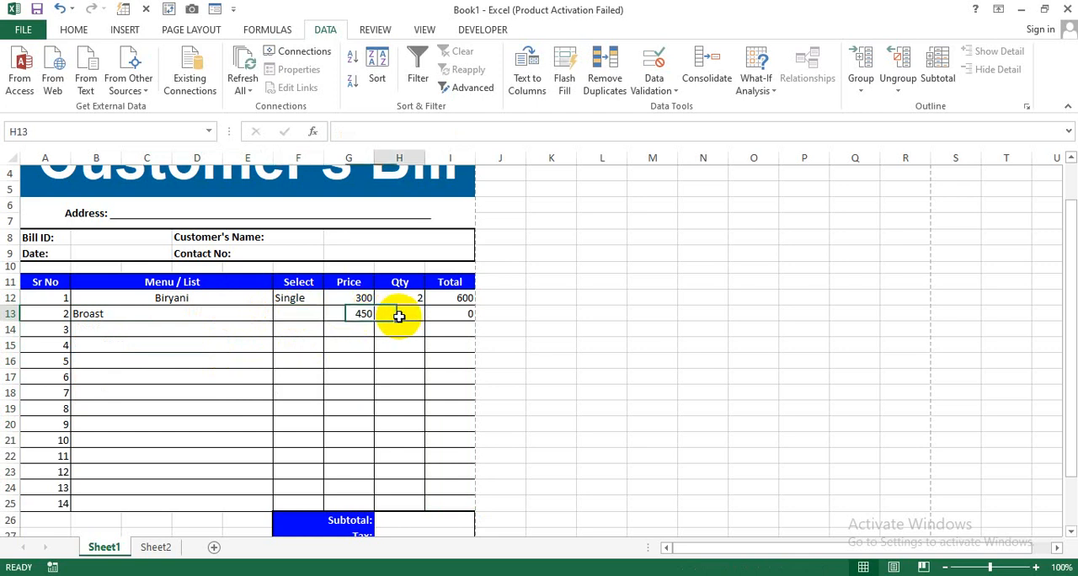
text(3)
key(Return)
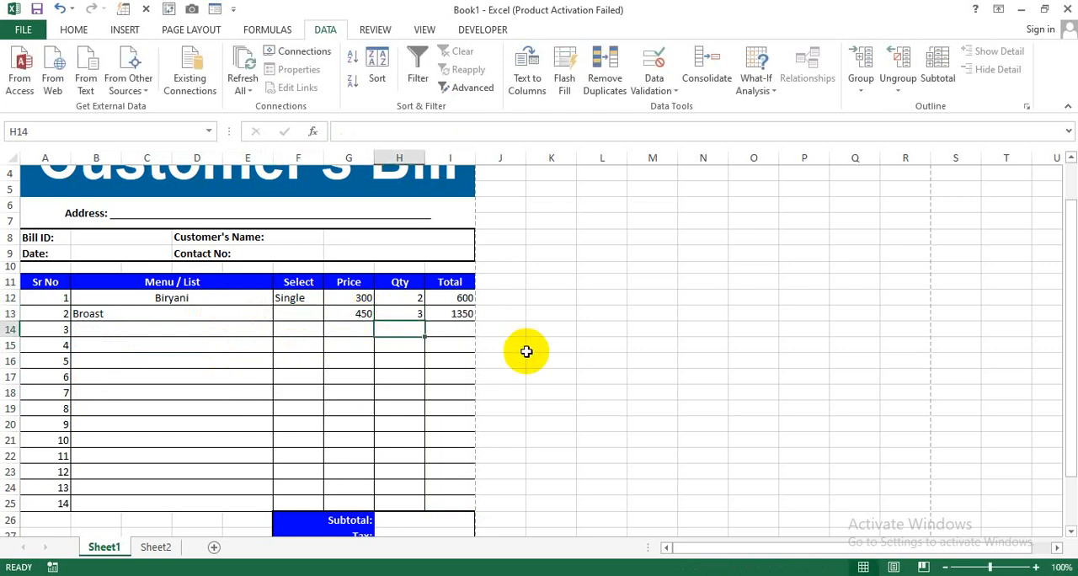
click(451, 316)
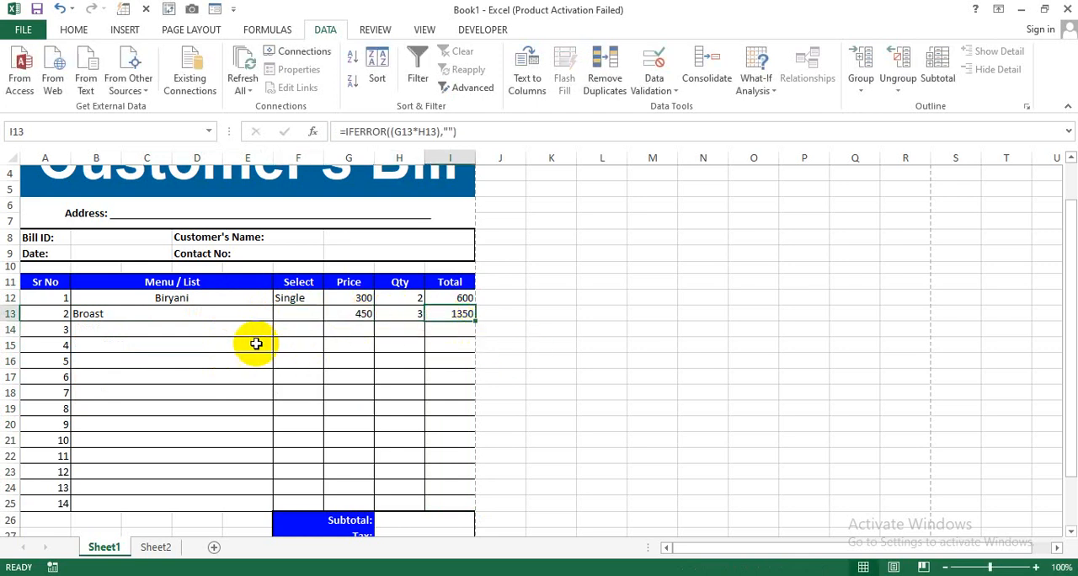
- Centre the text in the Menu / List cells from row 12 to row 25
drag(238, 301, 228, 497)
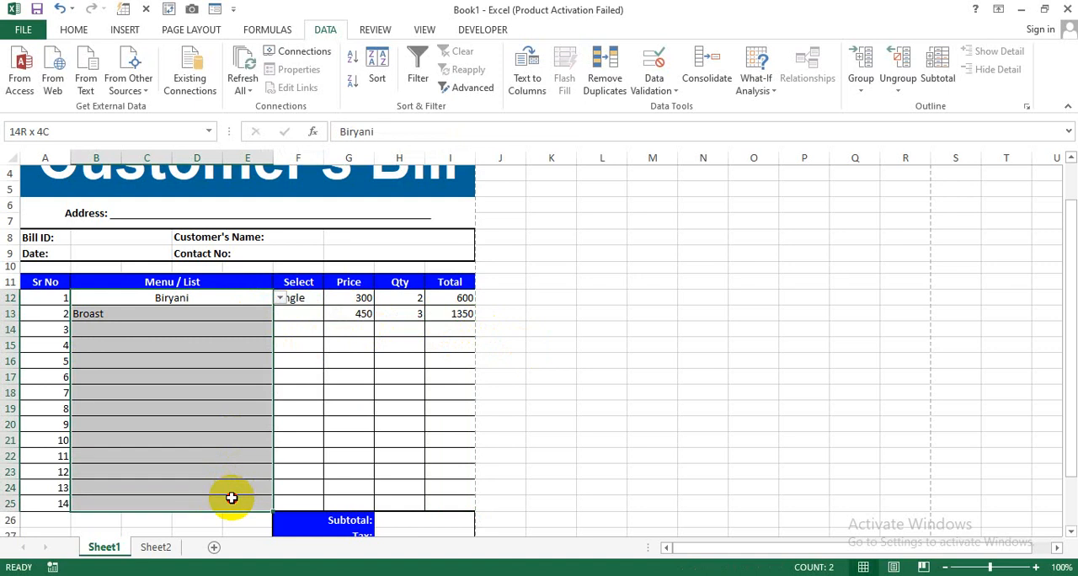
click(74, 30)
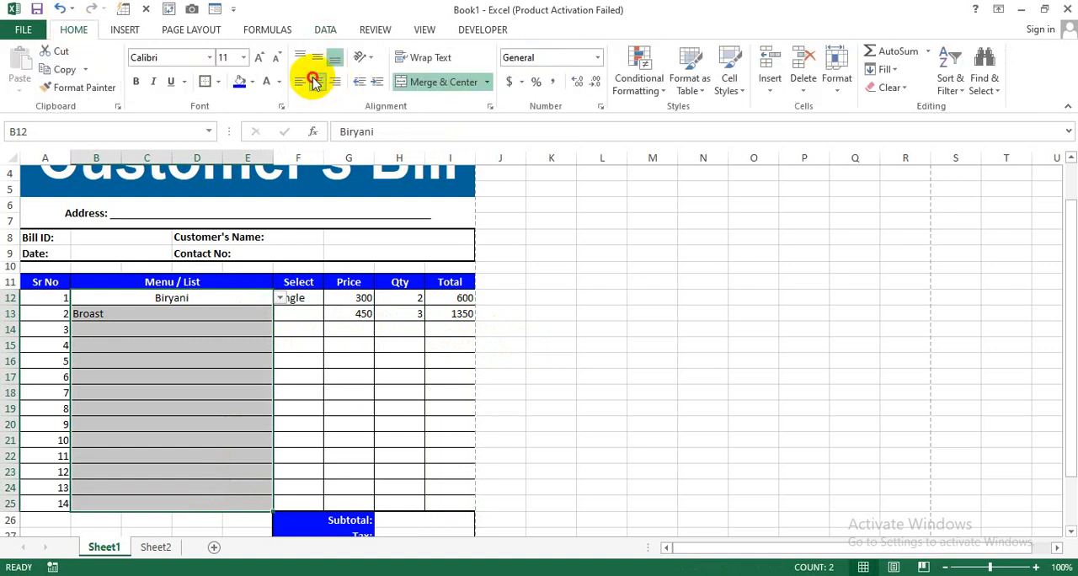
click(316, 81)
click(317, 81)
- Choose Kabab in B14, Beef Burger in B15 and Chicken Burger in B16 from their drop-down lists
click(254, 330)
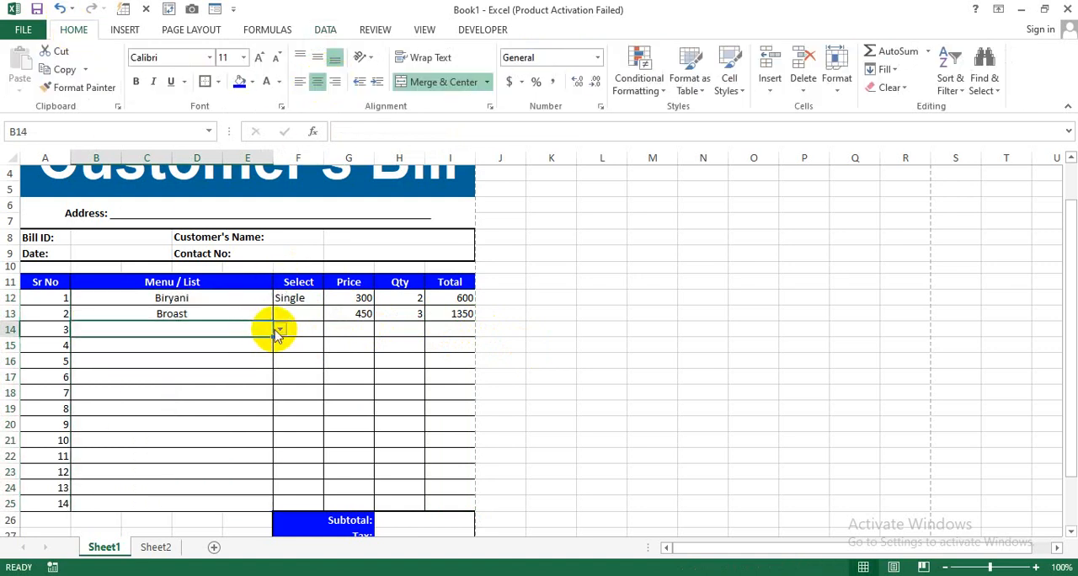
click(278, 330)
click(236, 399)
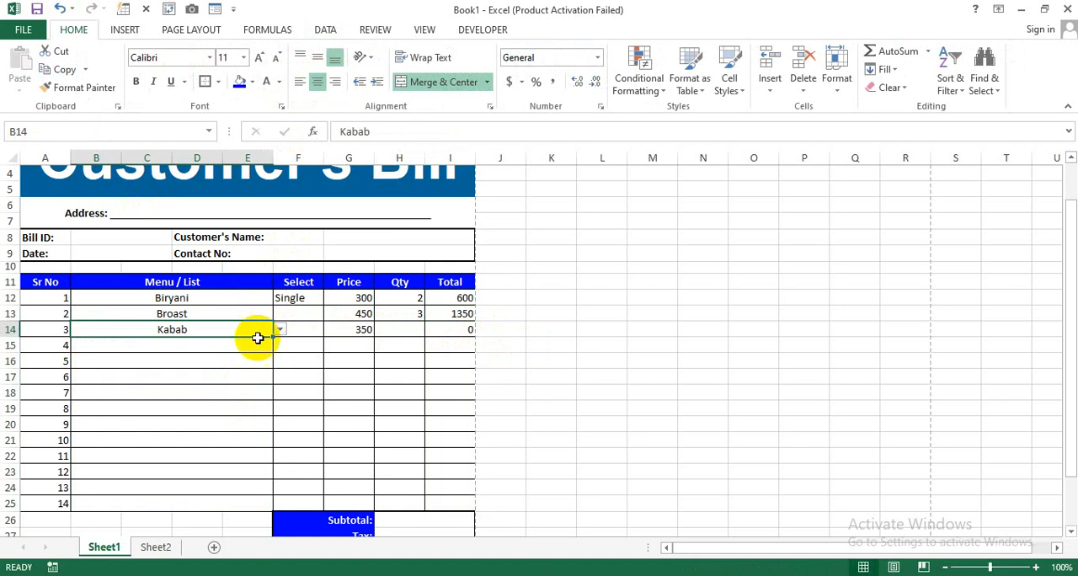
click(257, 345)
click(278, 346)
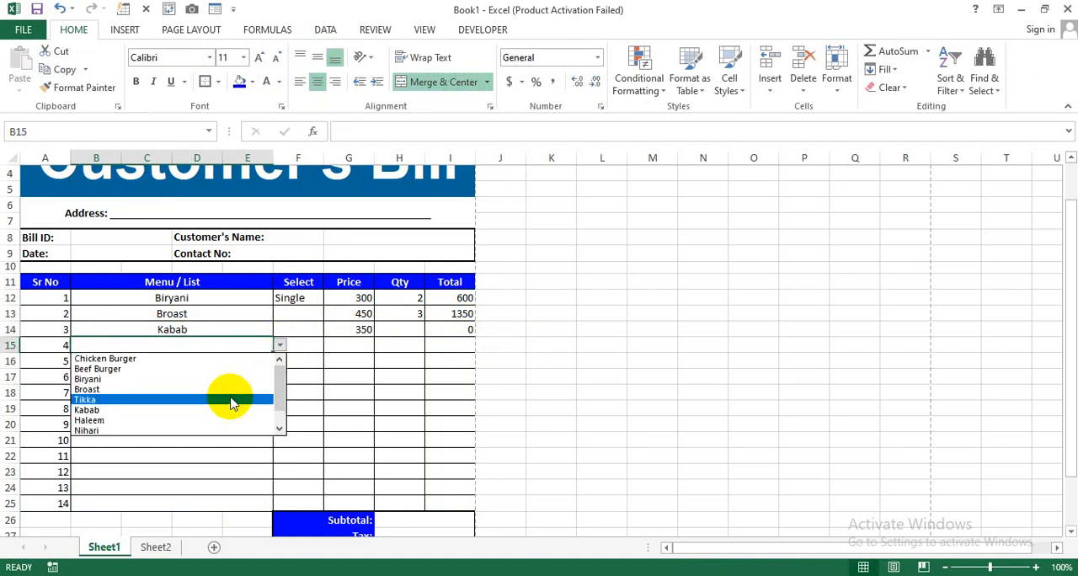
click(227, 370)
click(244, 361)
click(278, 362)
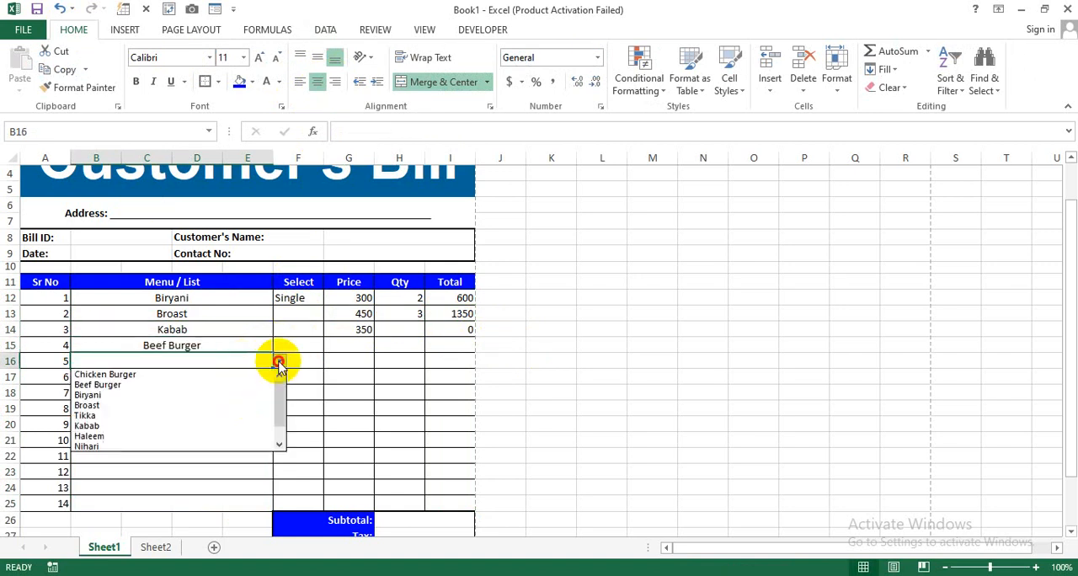
click(228, 374)
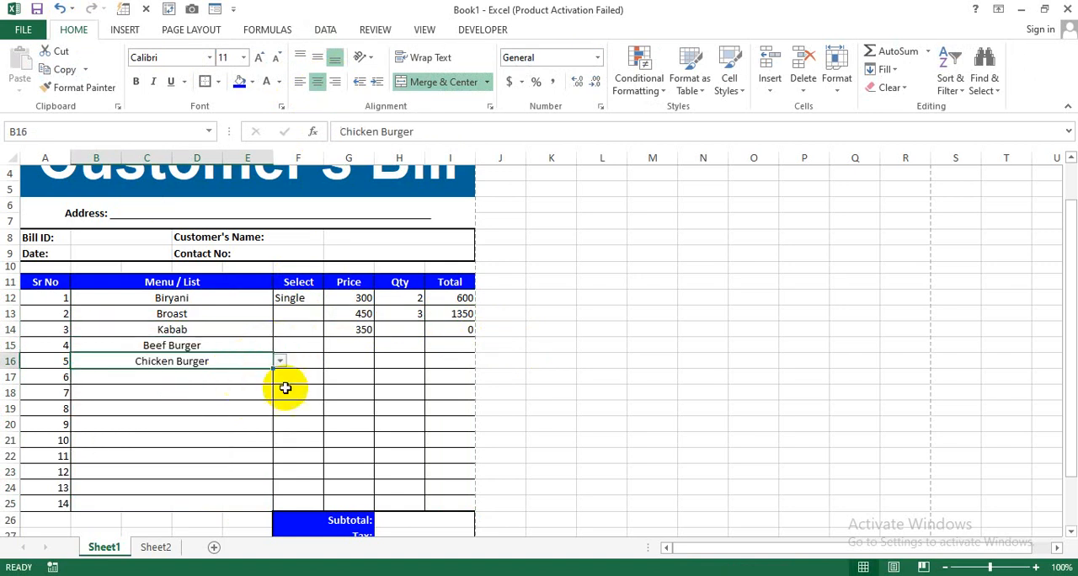
- Check the price formulas in G14 and G15, and make the G12 lookup range absolute as Sheet2!$A$1:$B$11
click(359, 345)
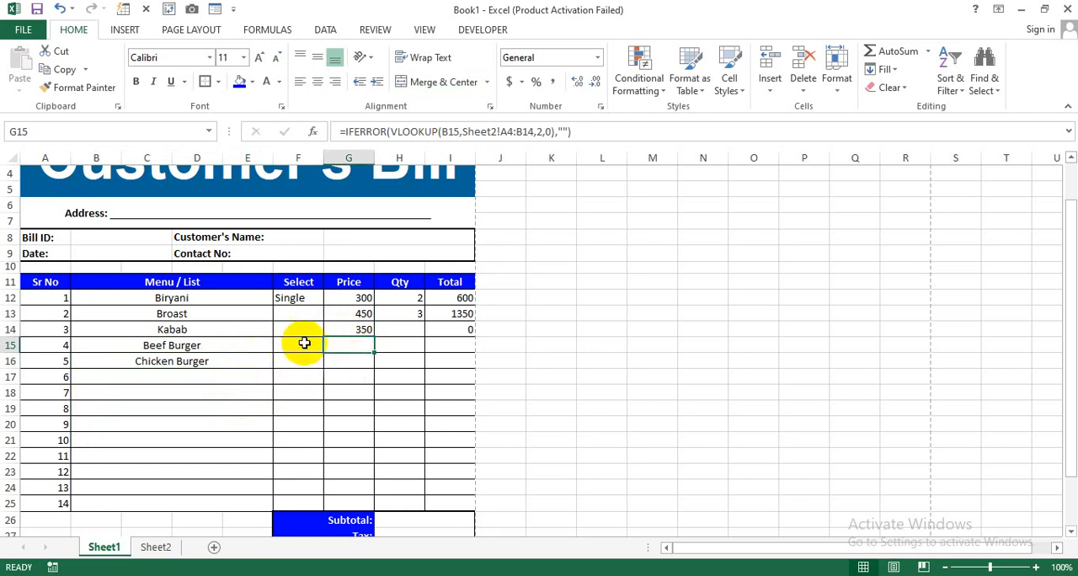
click(352, 334)
double_click(354, 328)
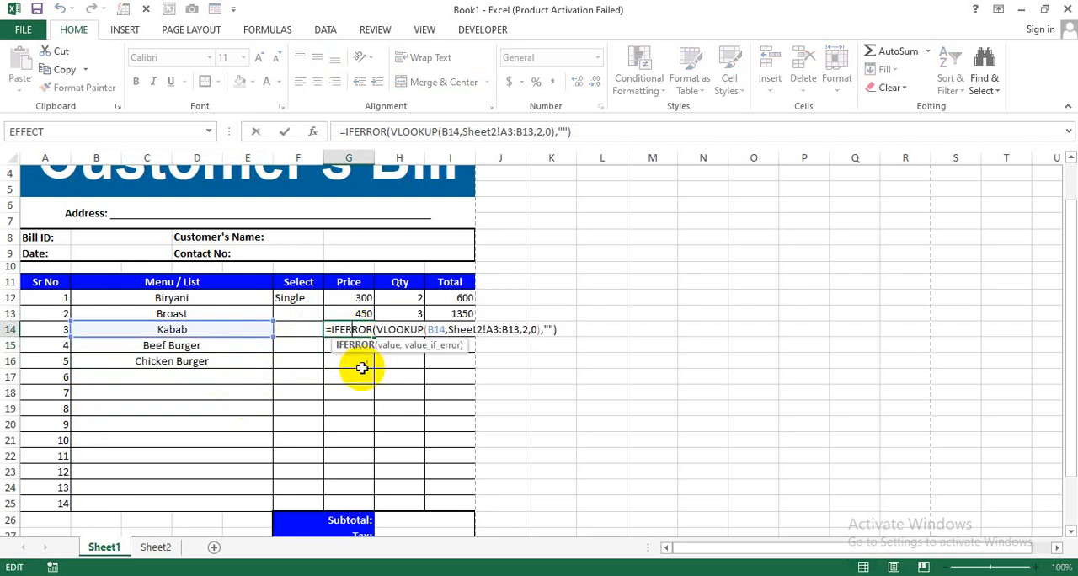
key(Return)
double_click(354, 345)
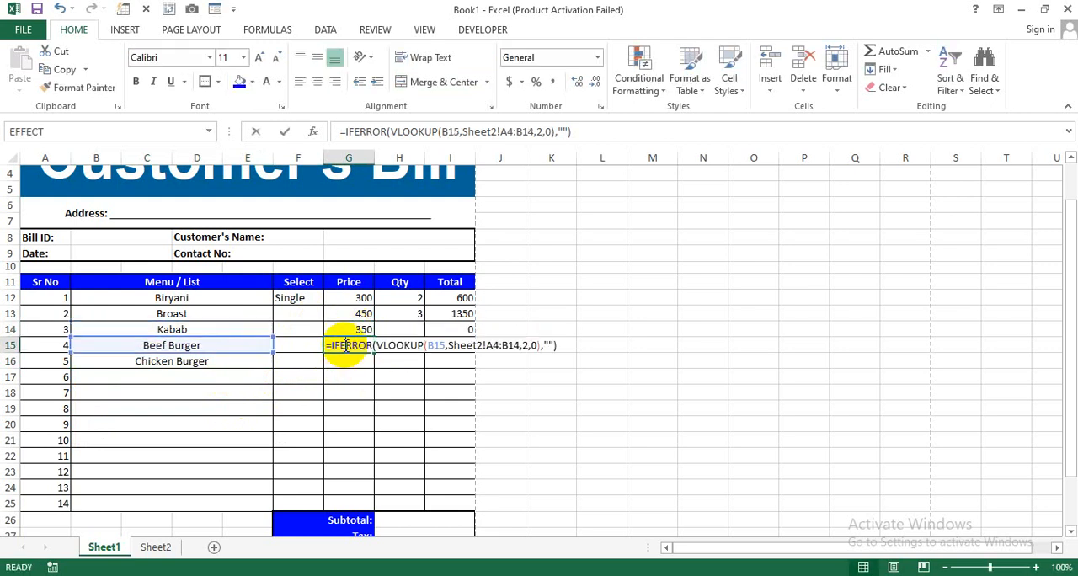
key(Return)
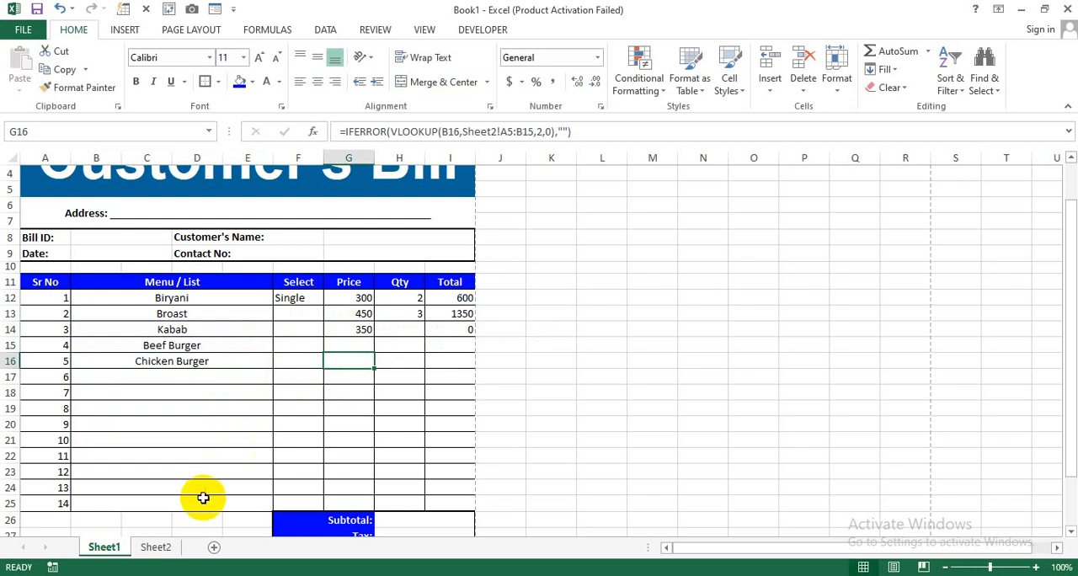
double_click(360, 299)
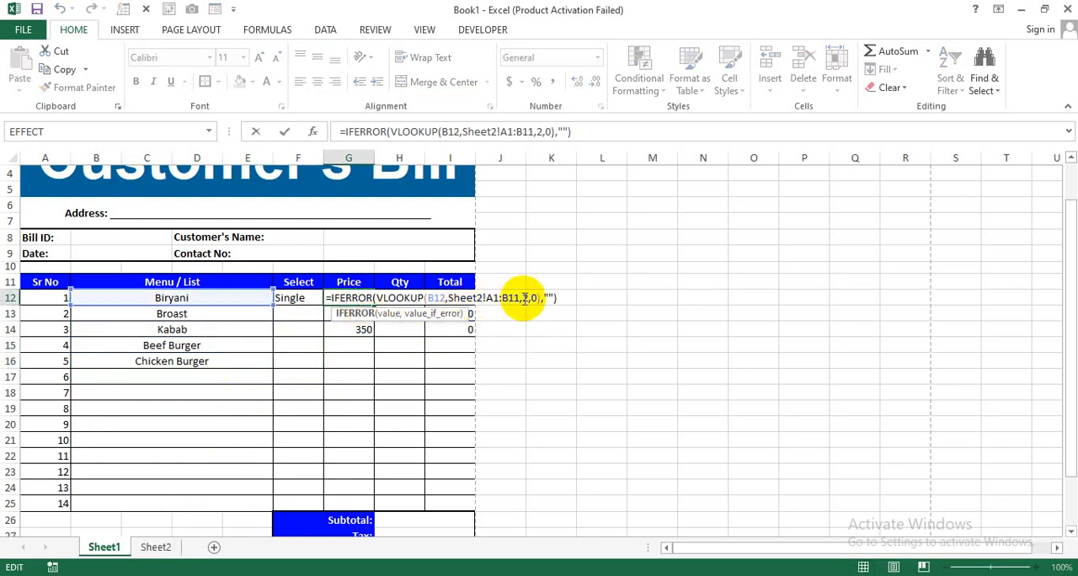
drag(522, 298, 486, 298)
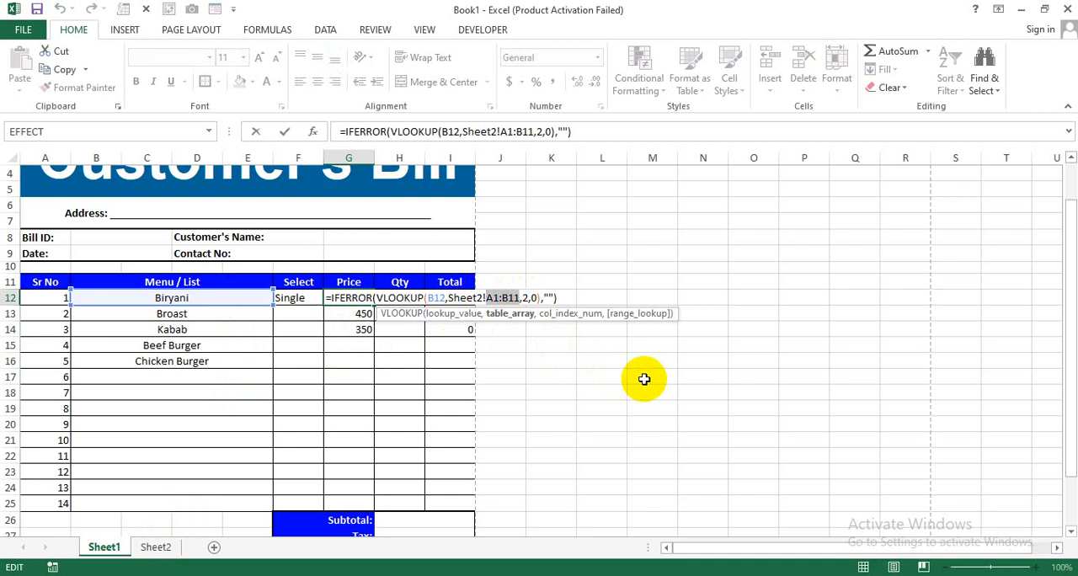
key(F4)
key(Return)
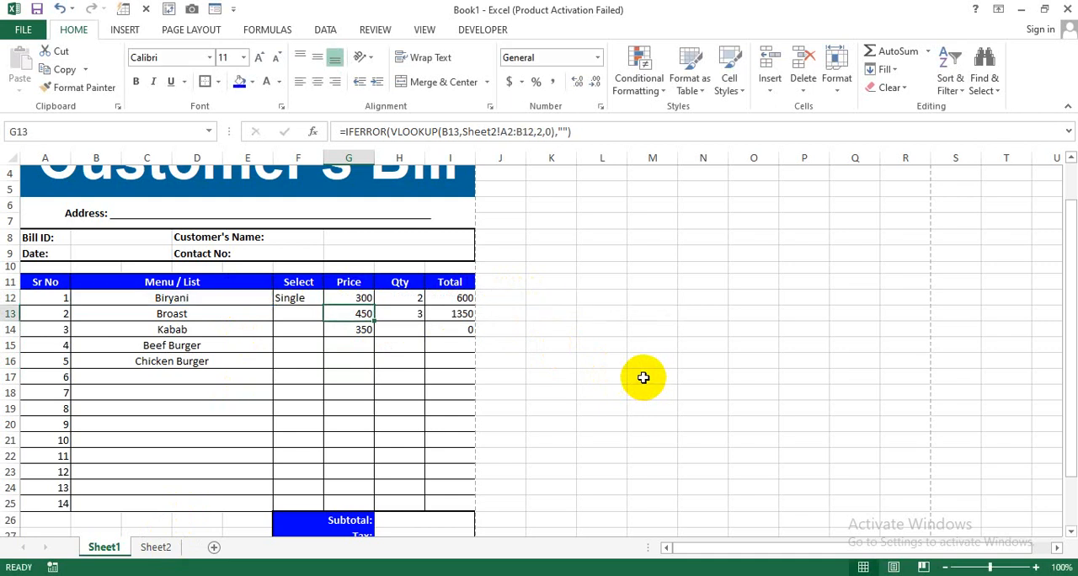
- Fill the corrected price formula from G12 down the Price column to G25
click(376, 300)
double_click(376, 301)
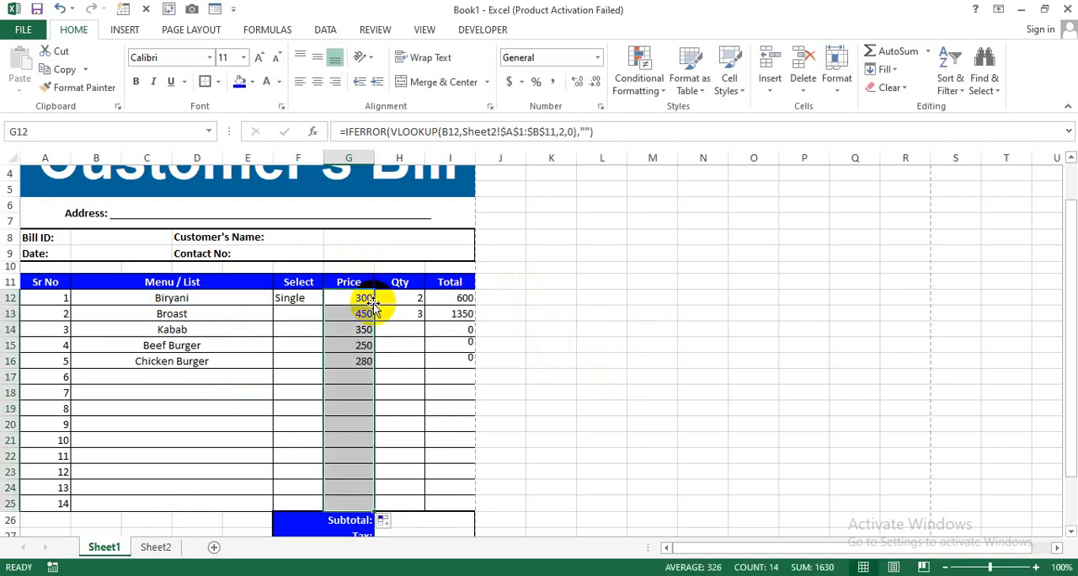
click(585, 390)
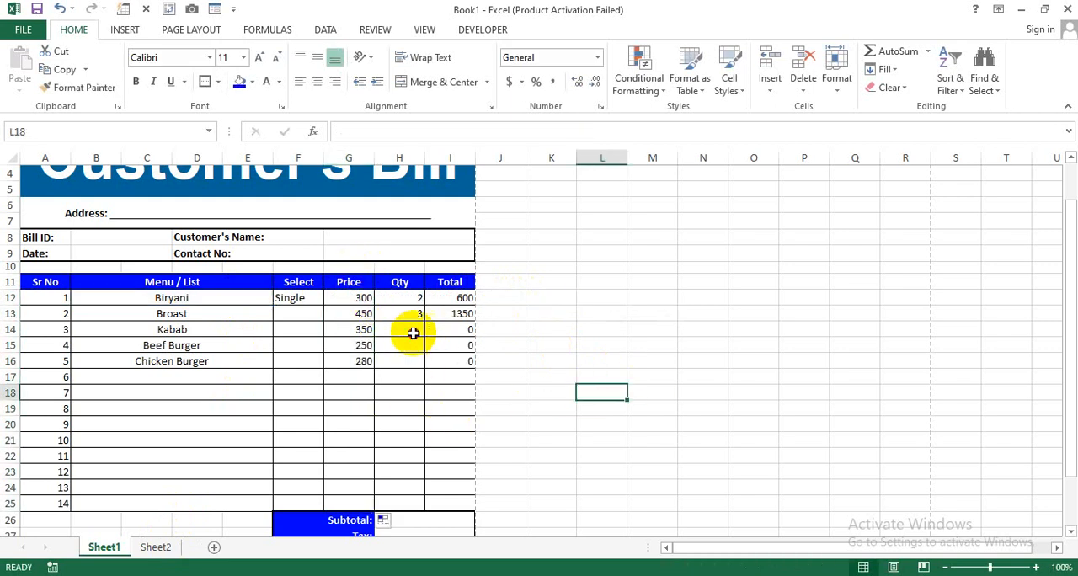
- Enter quantities of 6 for Kabab, 4 for Beef Burger and 2 for Chicken Burger in H14 to H16
click(411, 329)
text(6)
key(Return)
text(4)
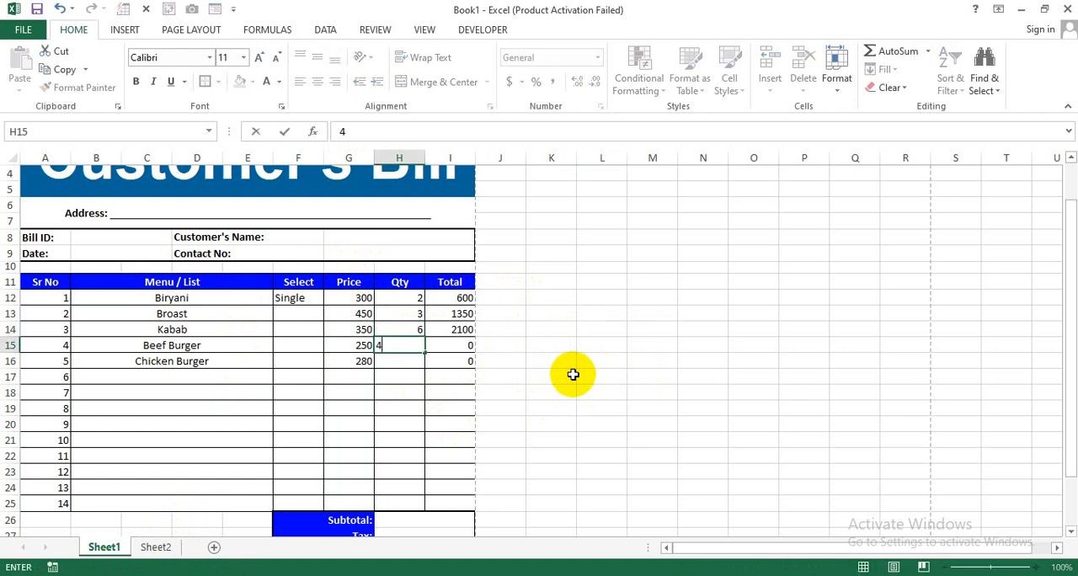
key(Return)
text(2)
key(Return)
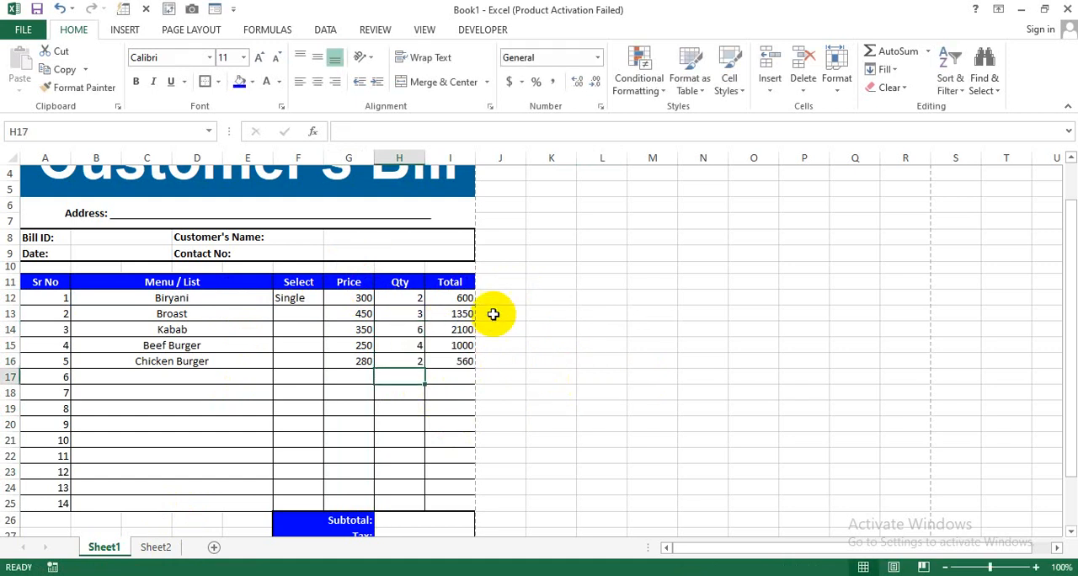
- Enter =SUM(I12:I25) in the Subtotal cell H26 to add up the Total column
scroll(504, 344, up, 1)
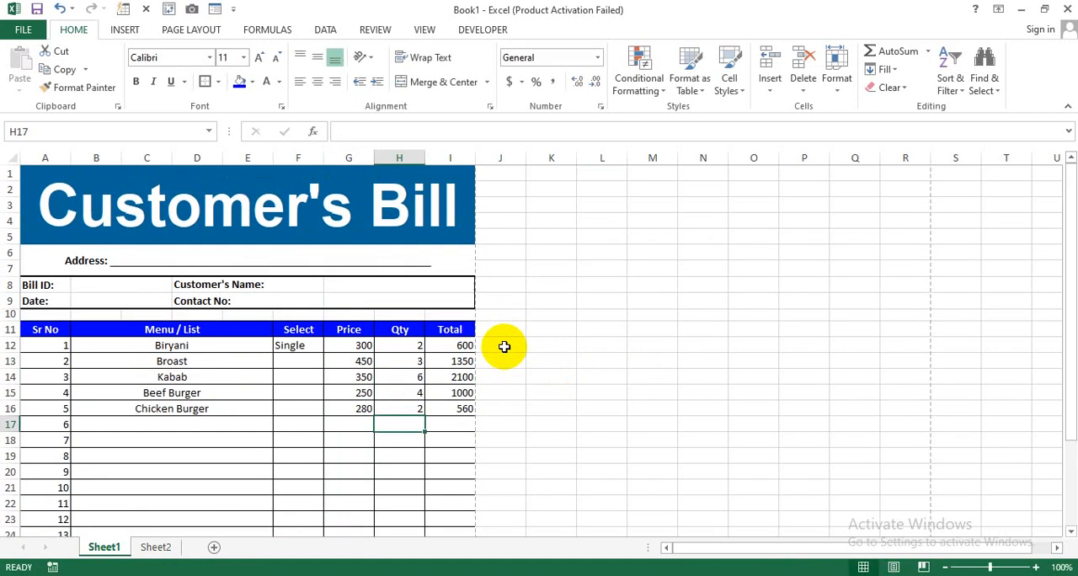
scroll(515, 360, down, 2)
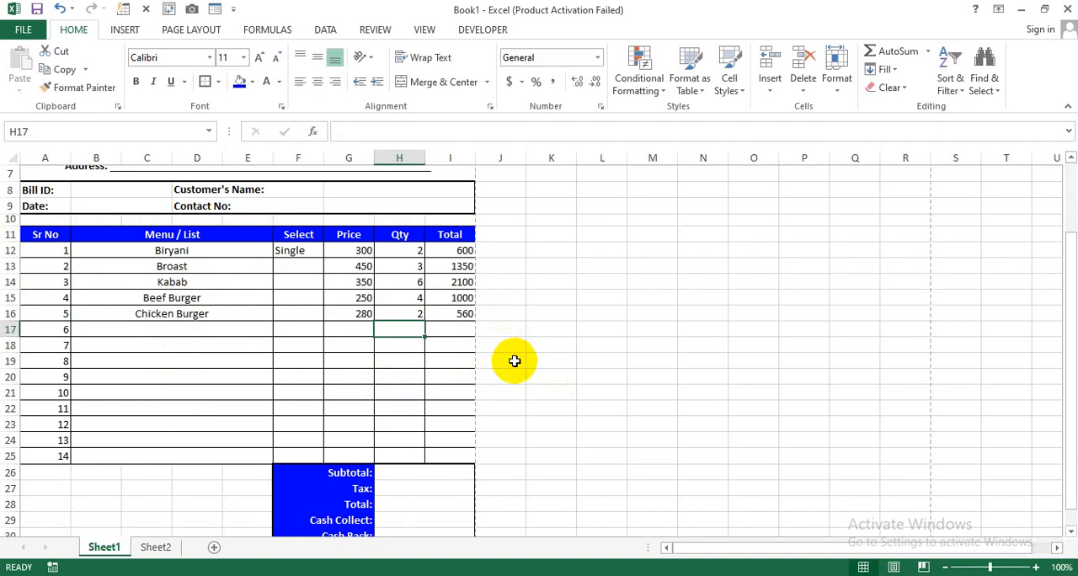
click(440, 471)
text(=s)
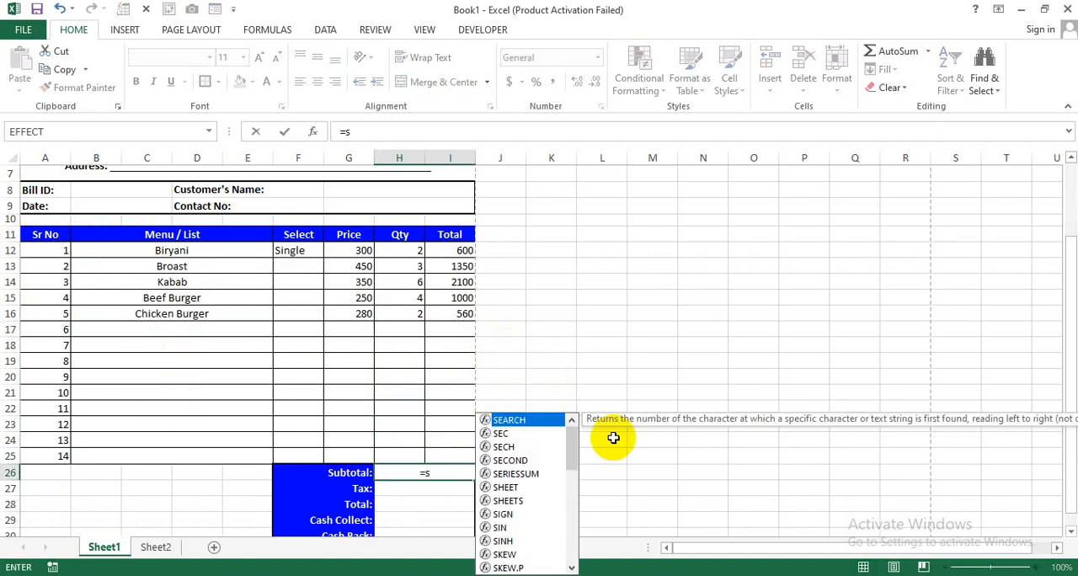
text(um)
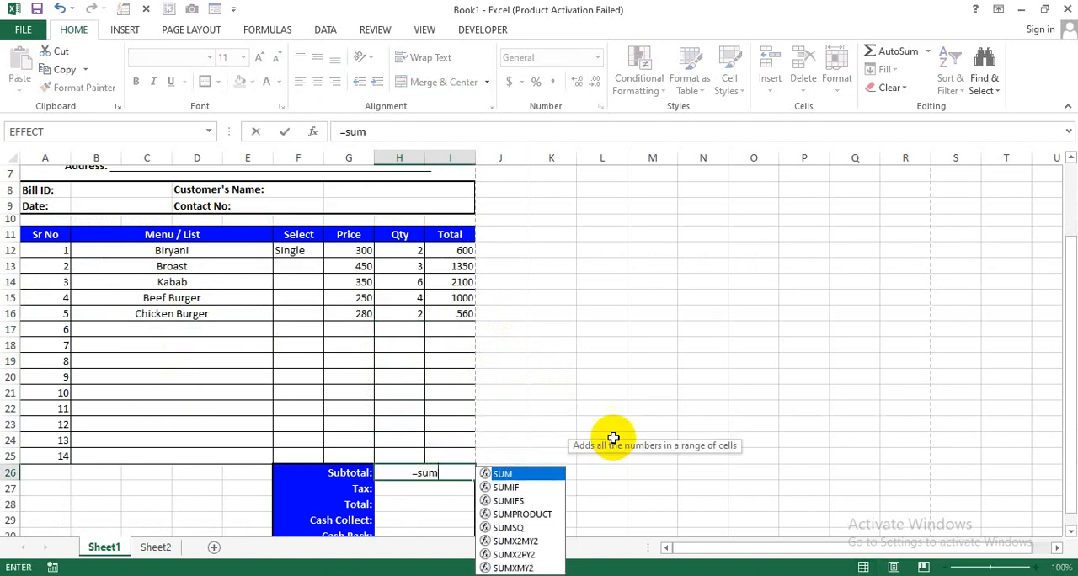
key(Tab)
drag(443, 255, 449, 455)
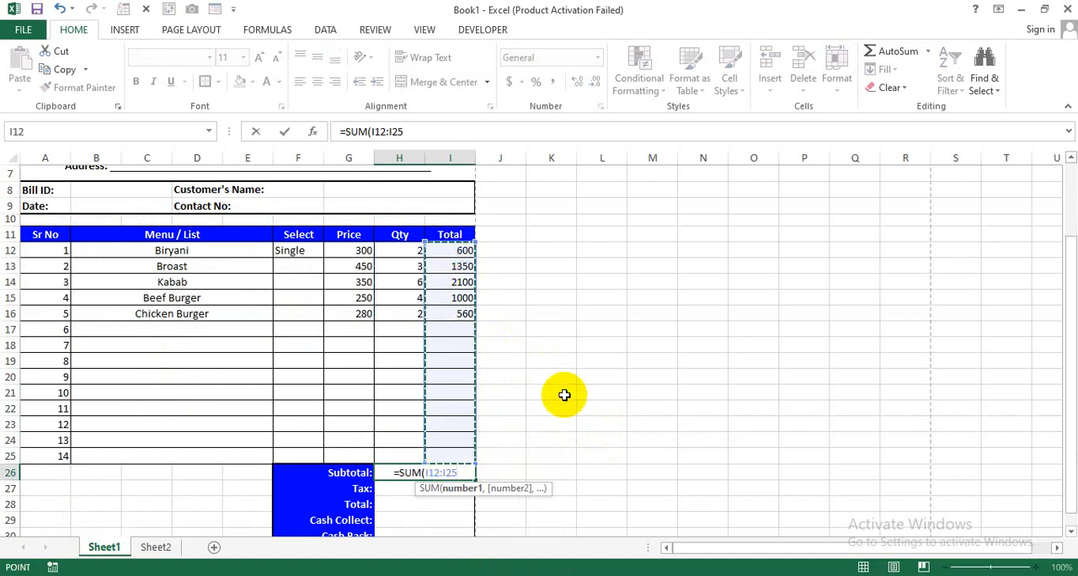
text())
key(Return)
- Apply centre alignment to the summary value cells from Subtotal to Cash Back, H26 to H30
scroll(525, 421, down, 1)
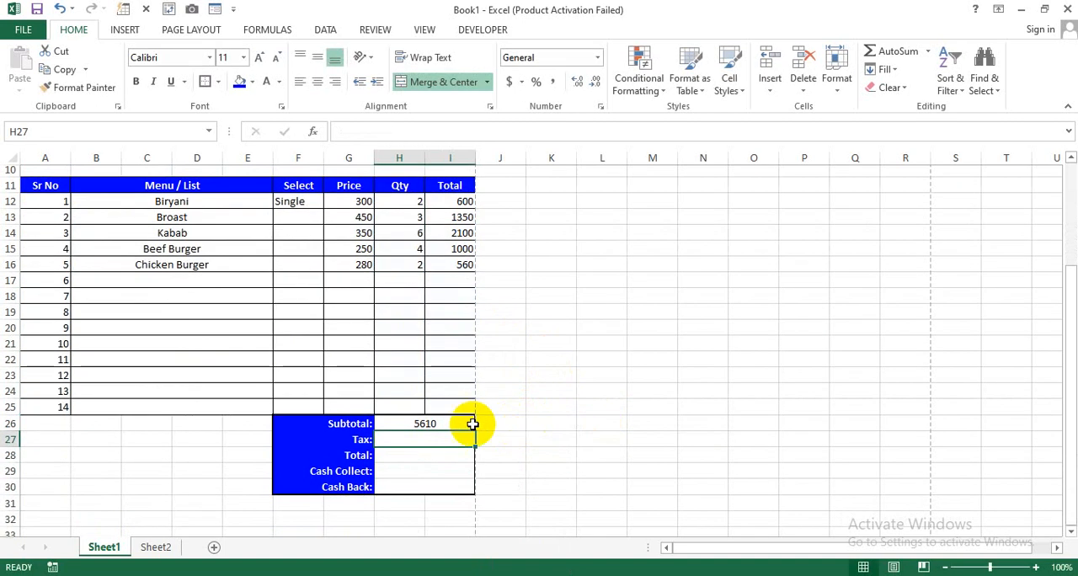
drag(425, 424, 447, 485)
click(313, 84)
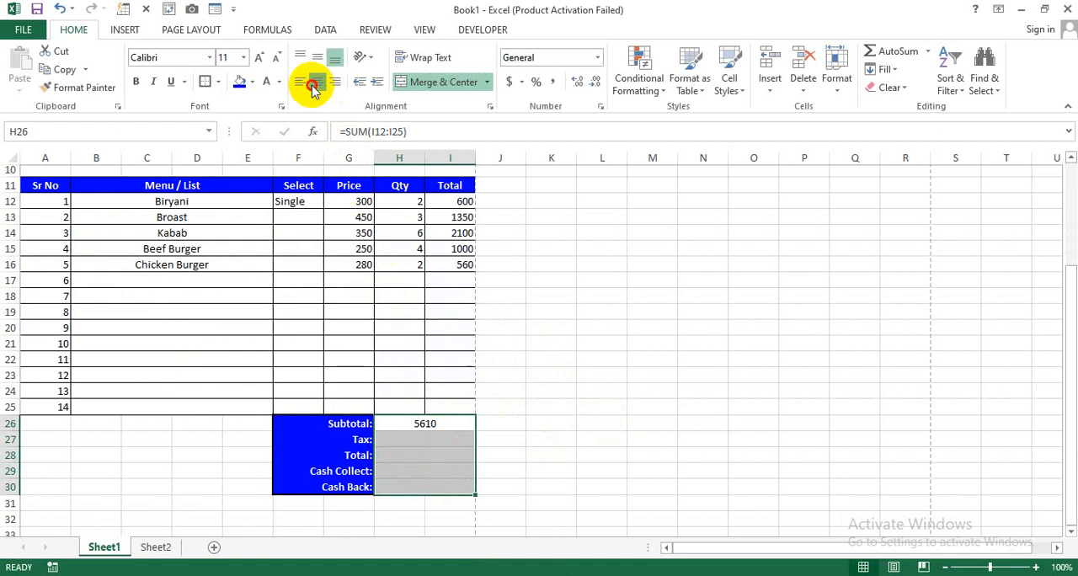
- Enter a tax rate of 2.5% in the Tax cell H27
click(441, 438)
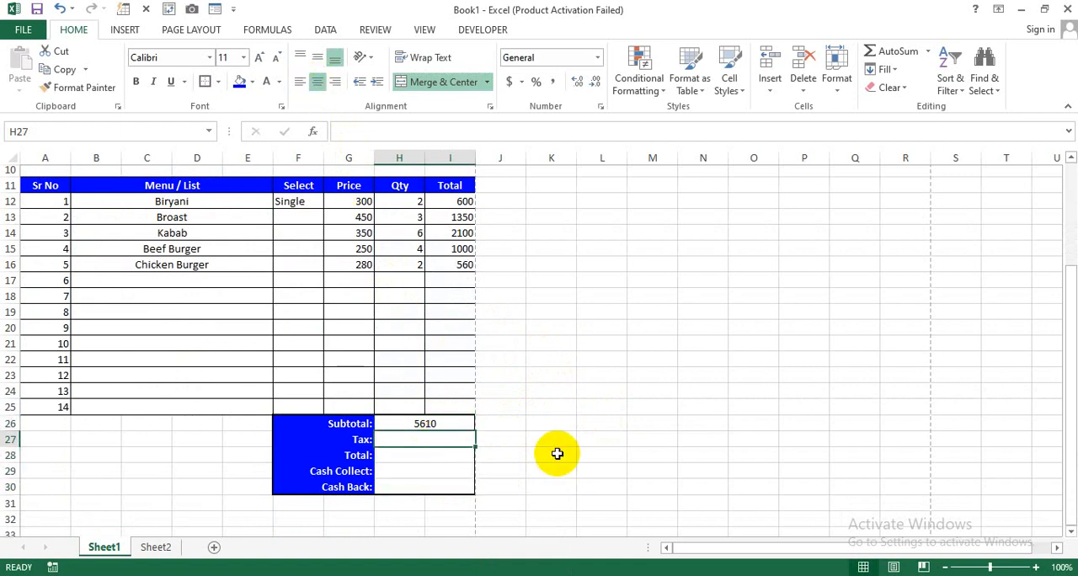
text(2.5)
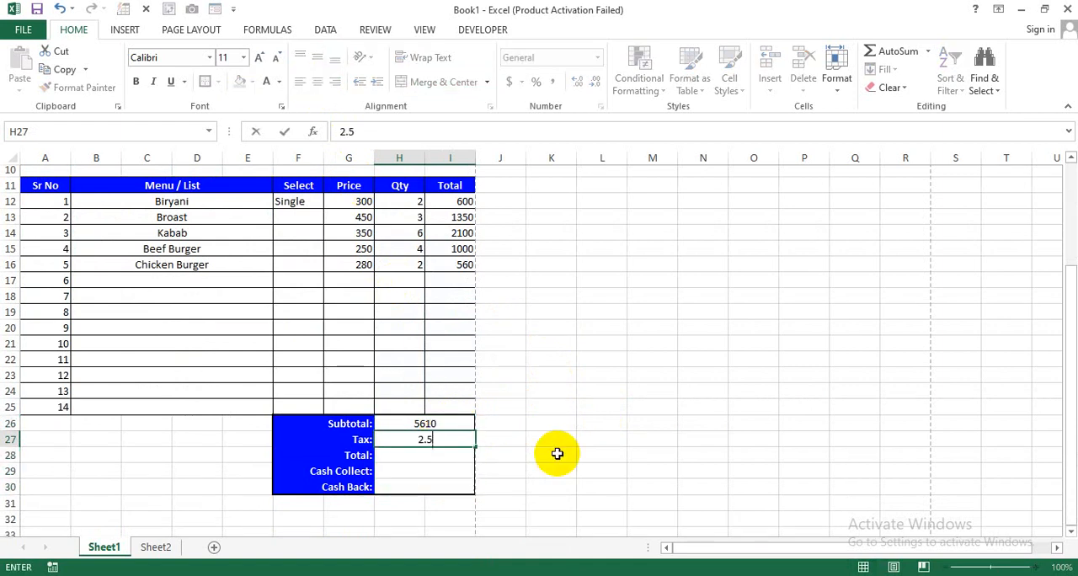
key(Return)
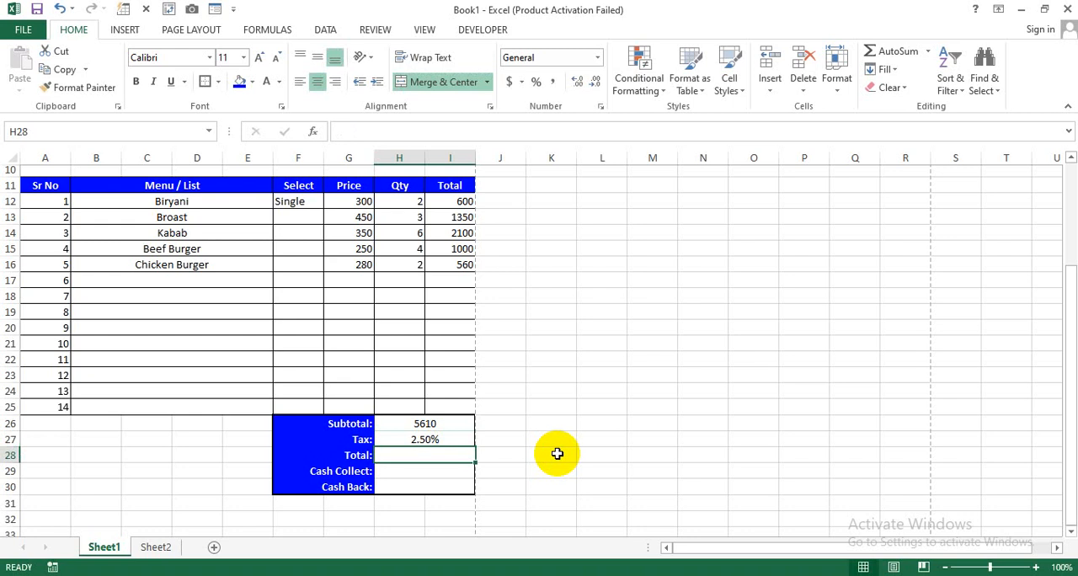
- Enter =H26+(H27*H26) in the summary Total cell H28 and check it against the Subtotal and Tax cells
text(=)
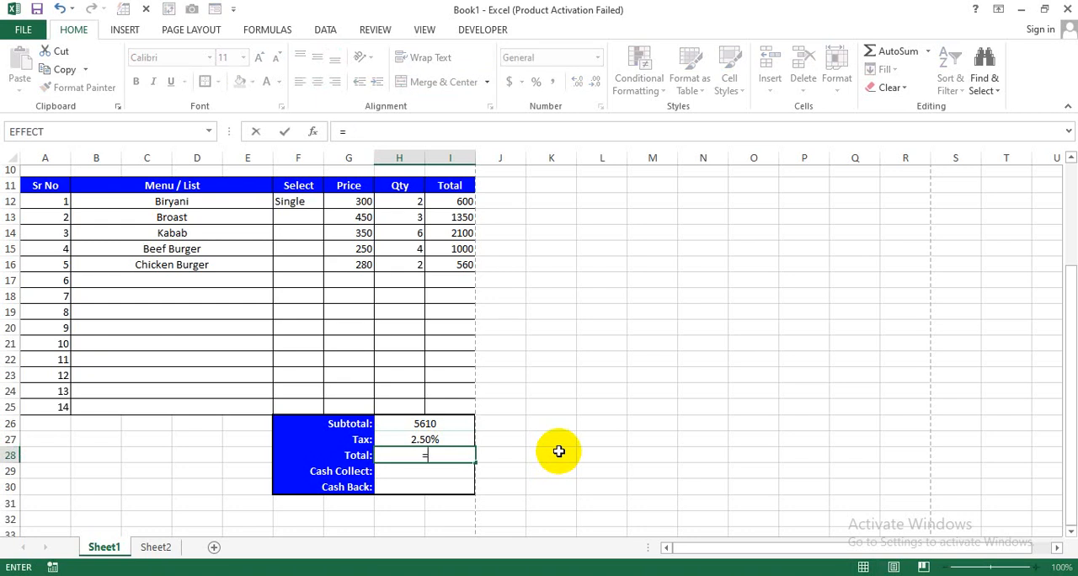
click(457, 424)
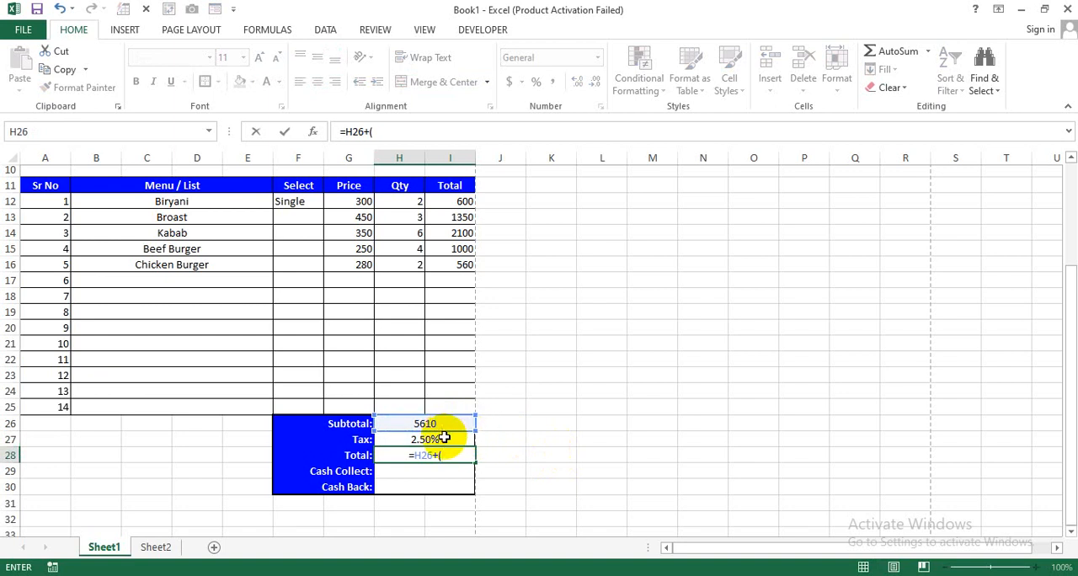
click(443, 438)
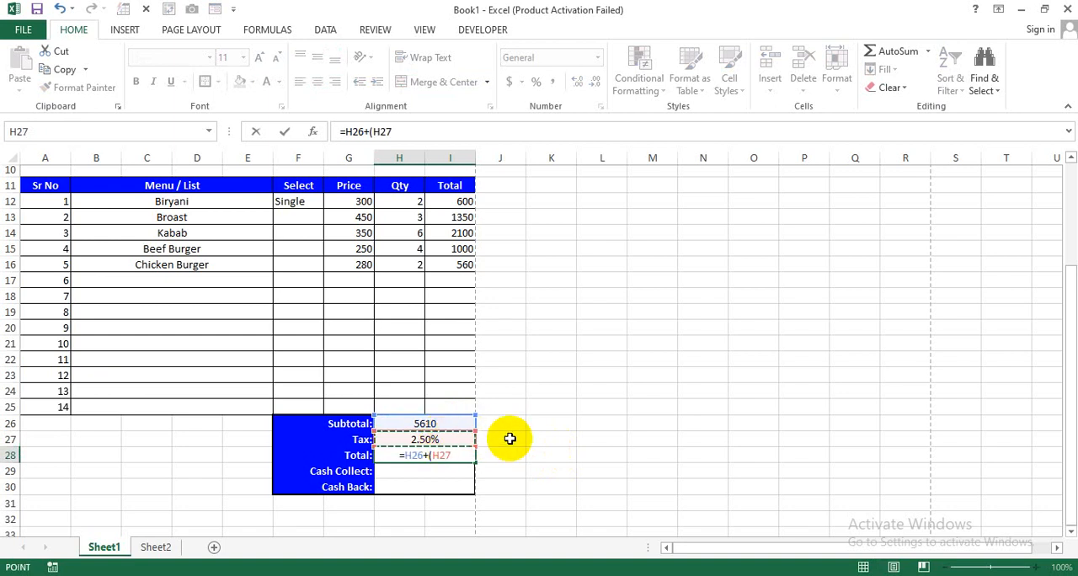
click(428, 424)
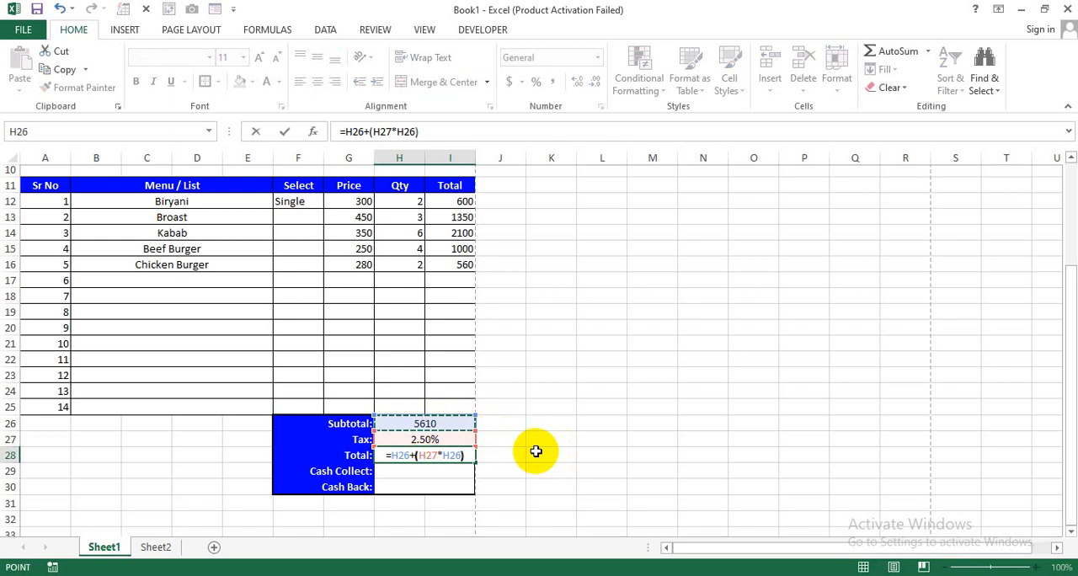
key(Return)
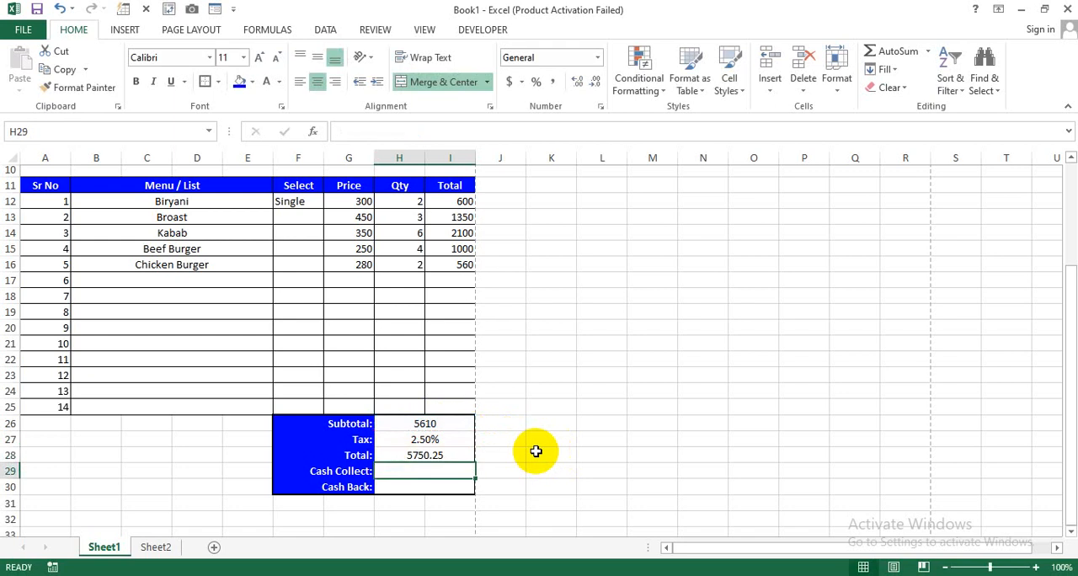
click(434, 421)
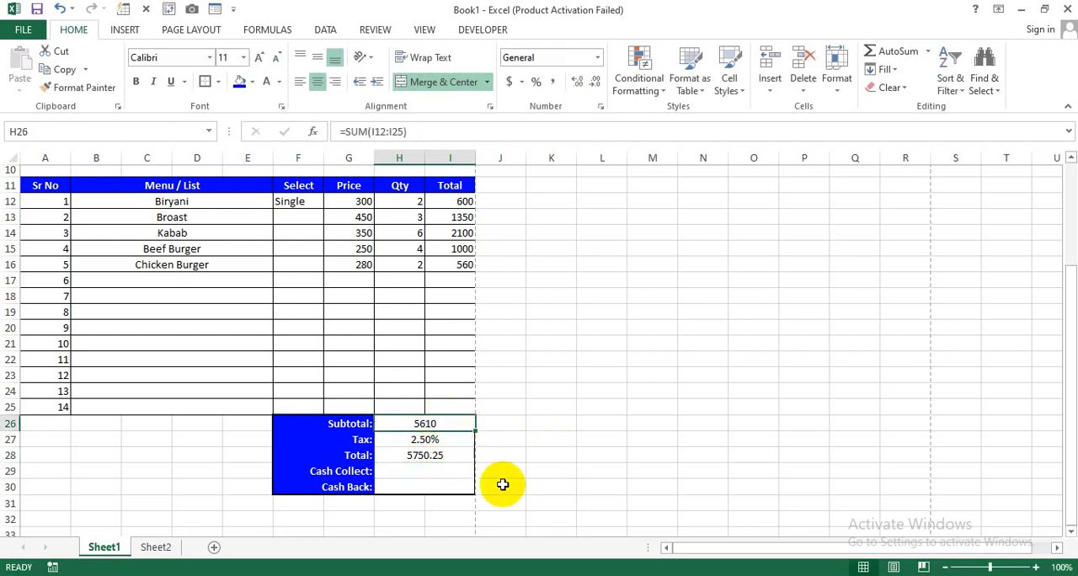
click(436, 441)
click(438, 456)
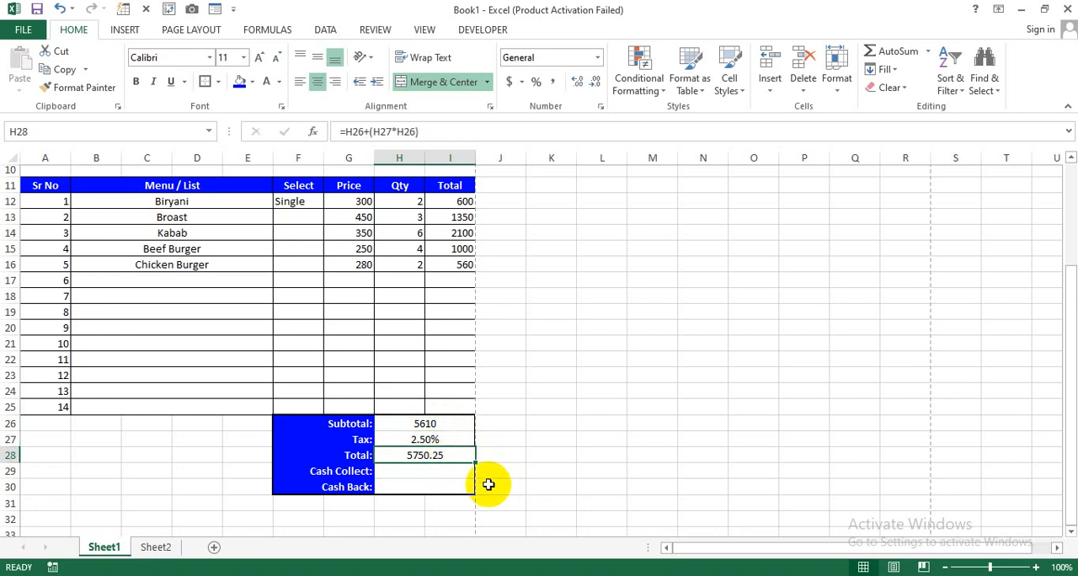
- Enter 6000 as the Cash Collect amount in cell H29
click(434, 473)
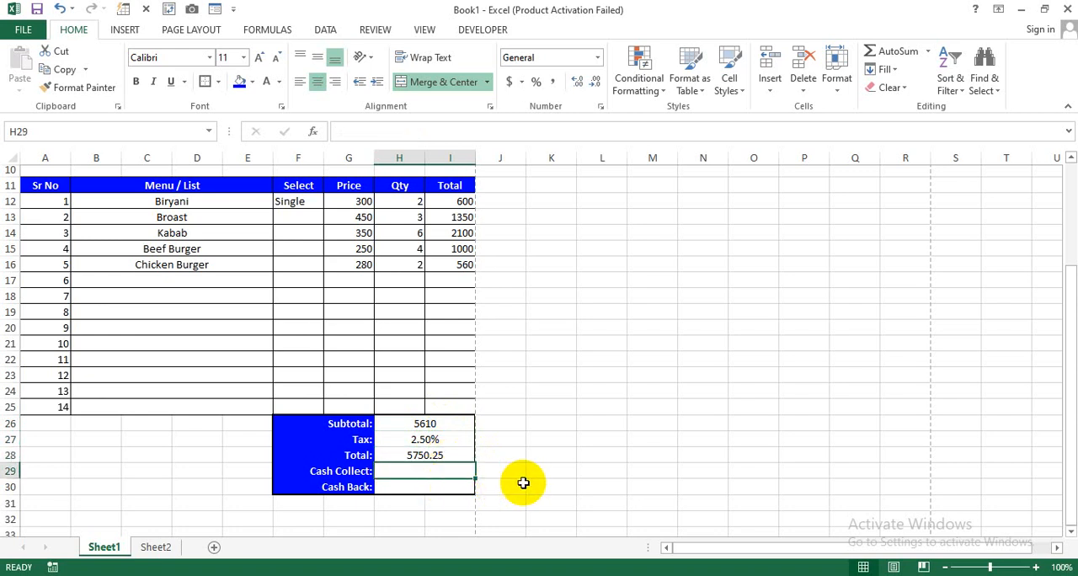
text(6000)
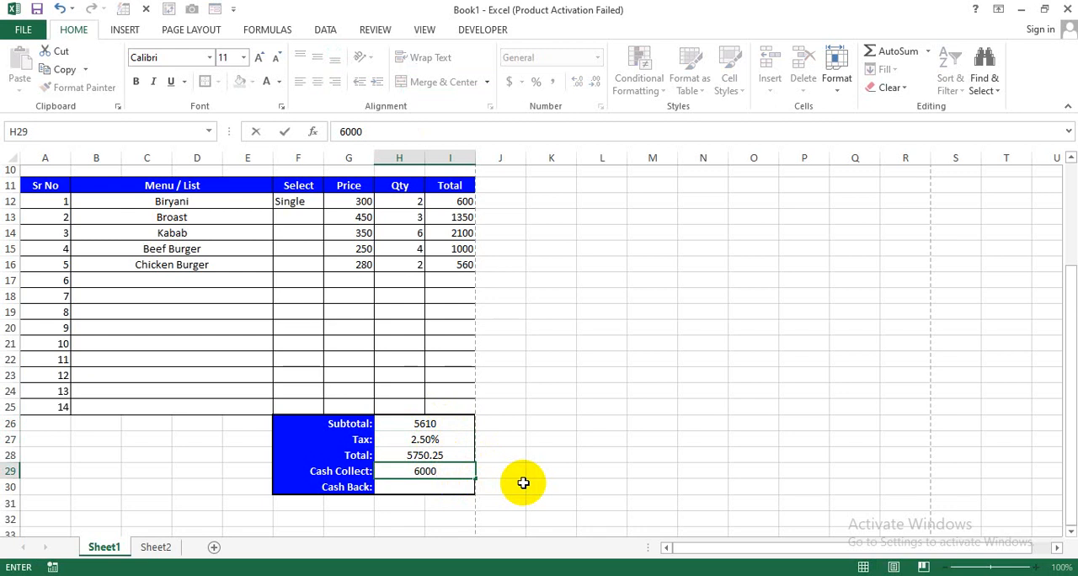
key(Return)
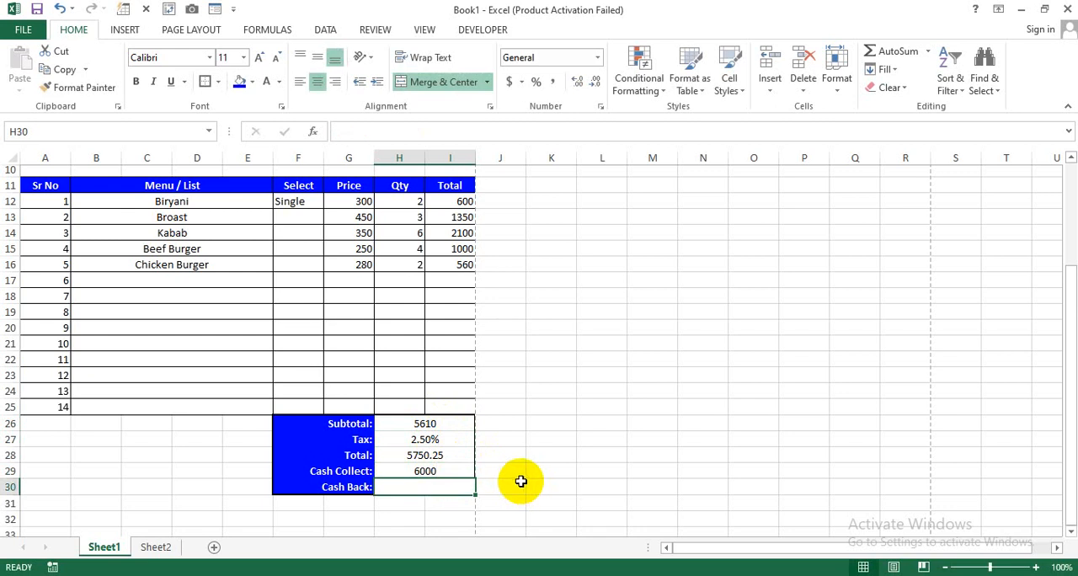
- Enter =H29-H28 in the Cash Back cell H30 to subtract the Total from the Cash Collect amount
text(=)
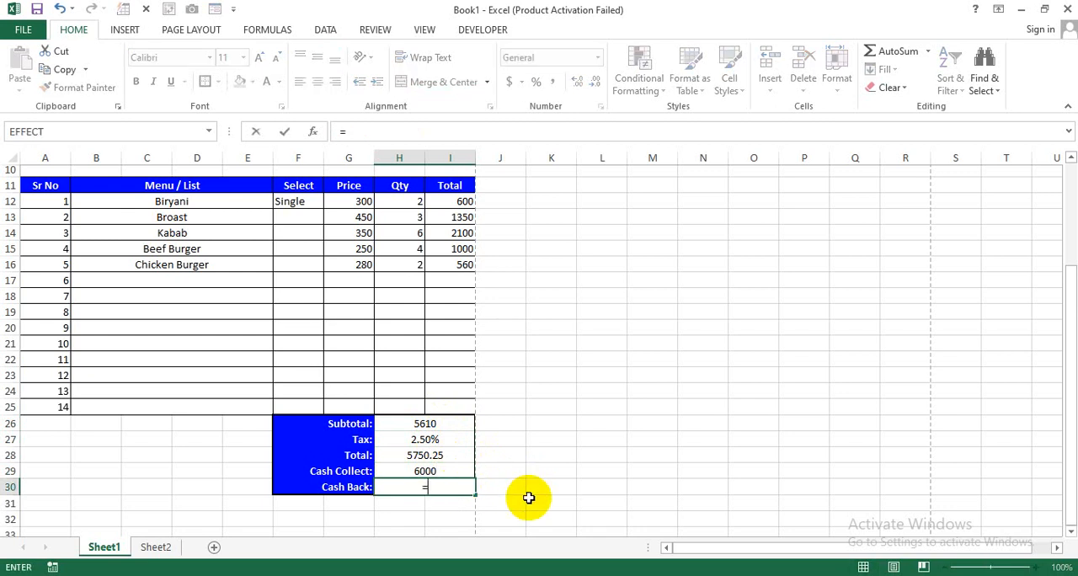
click(442, 469)
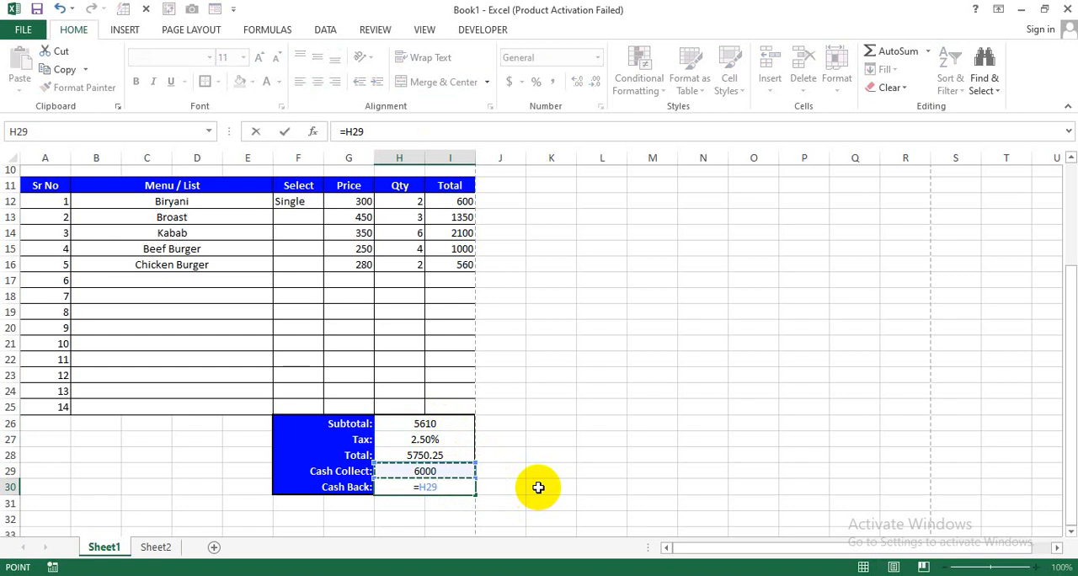
click(442, 426)
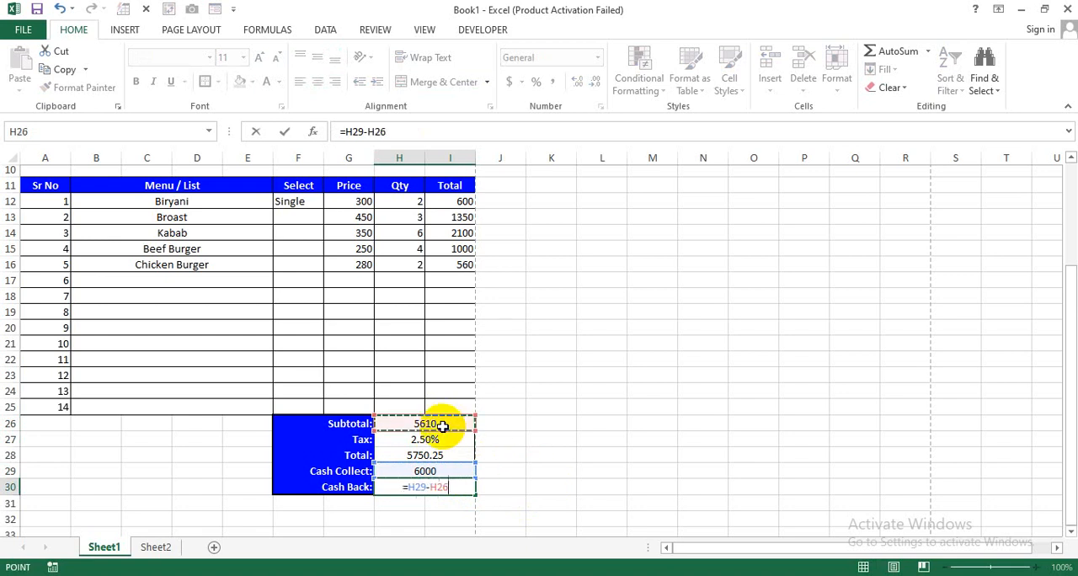
click(448, 455)
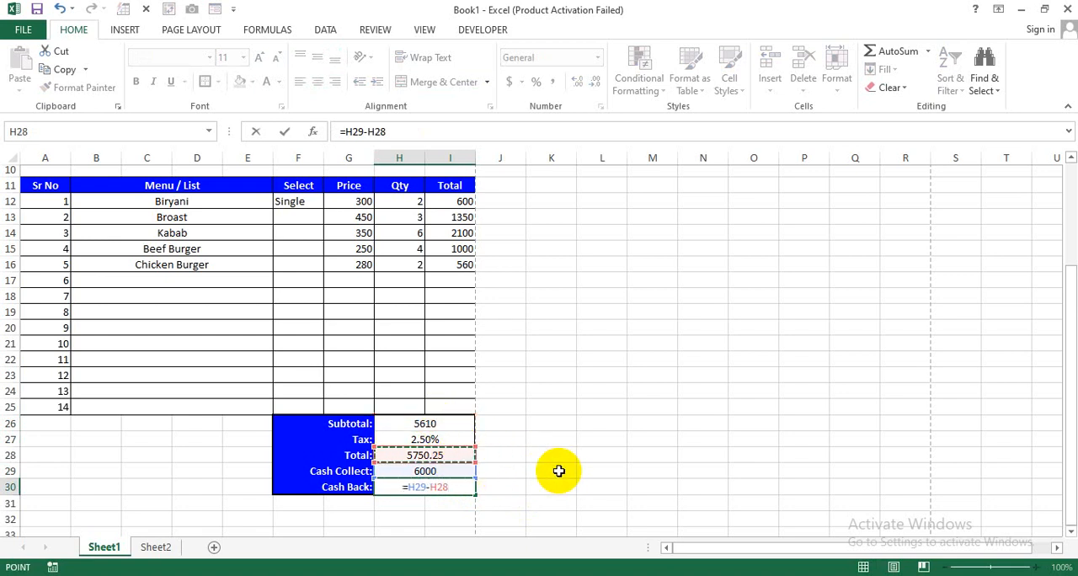
key(Return)
click(454, 487)
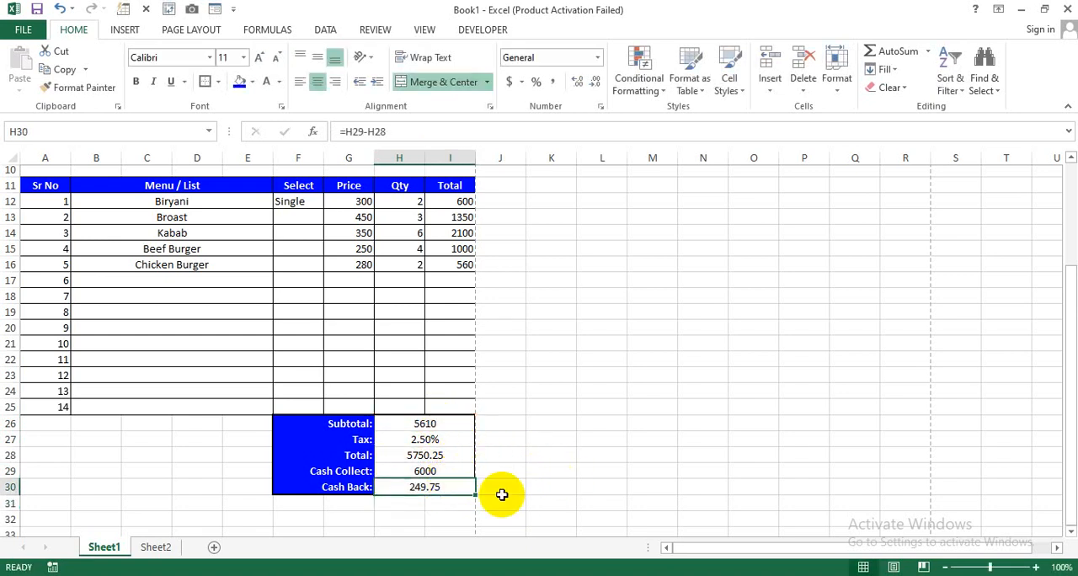
- Merge cells A26 to D28 beside the summary block, with font size 22 and middle vertical alignment
drag(60, 427, 181, 454)
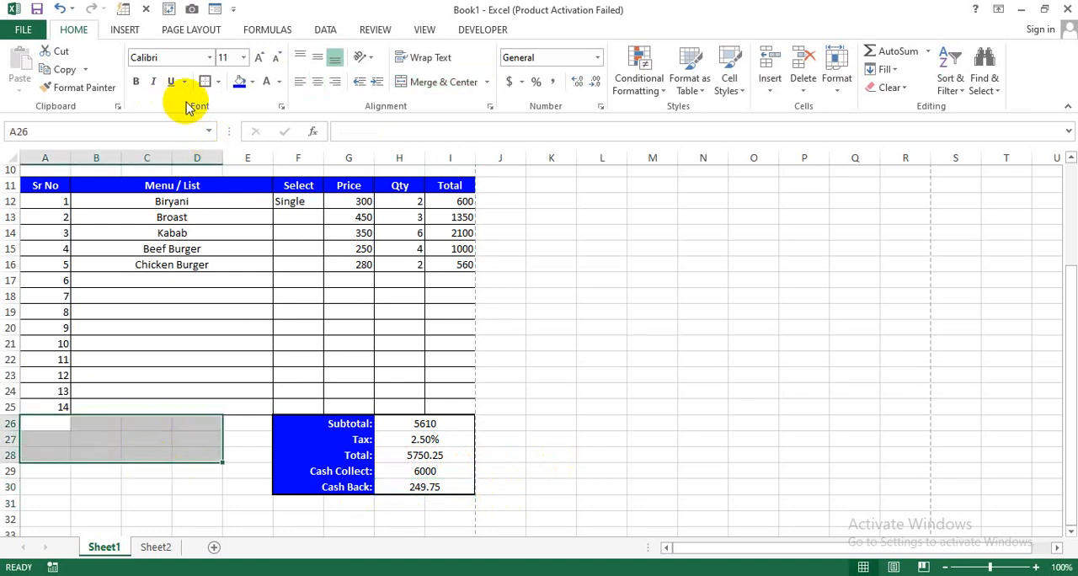
click(261, 58)
click(262, 57)
click(317, 58)
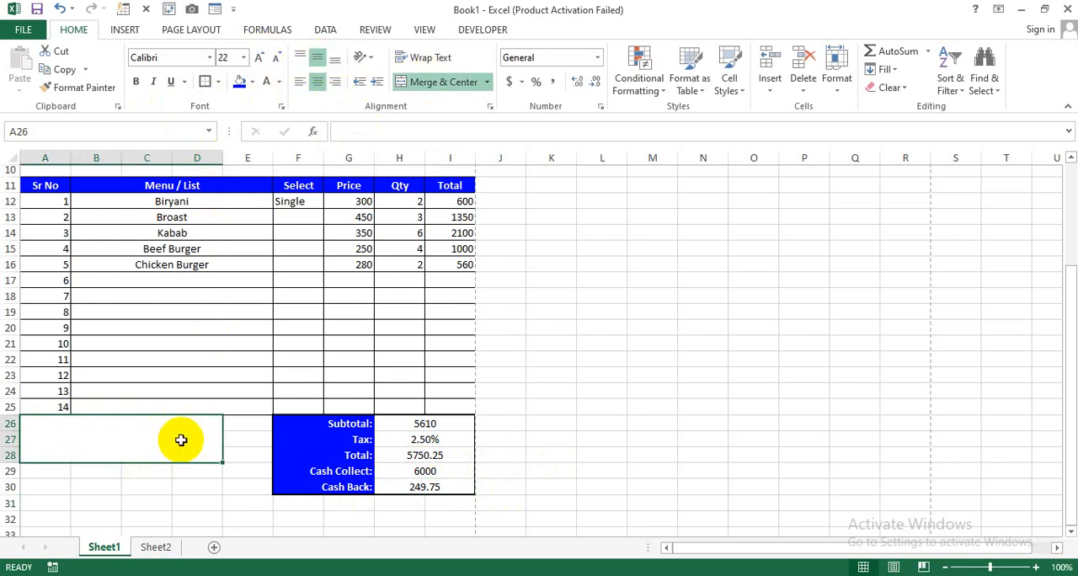
- Enter =H28 in the merged cell A26 to link it to the summary Total
text(=)
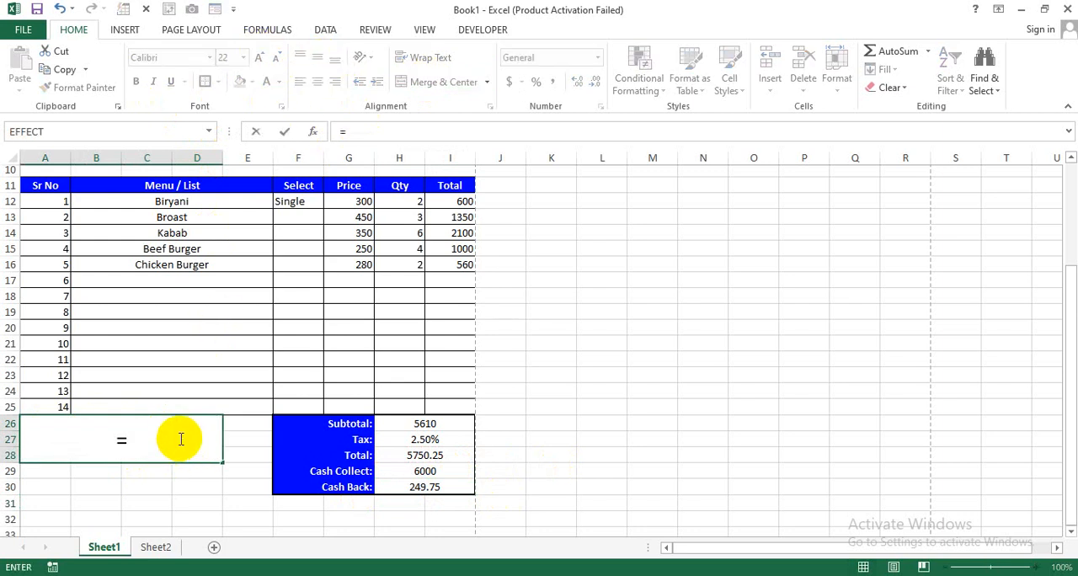
click(437, 456)
key(Return)
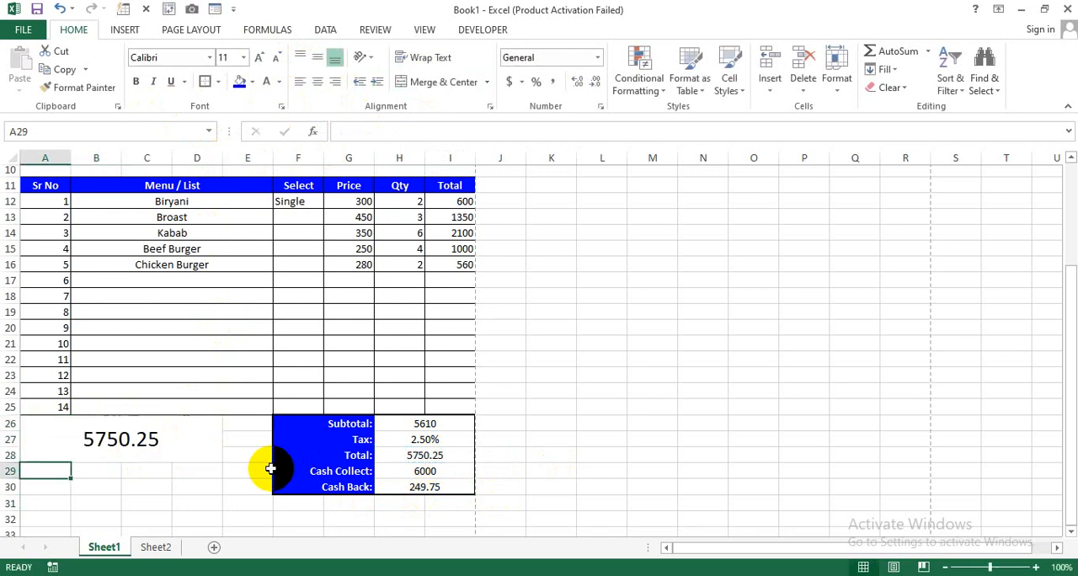
- Apply the Code 12 barcode font to the linked total in merged cell A26 and compare it with the summary Total cell
click(109, 455)
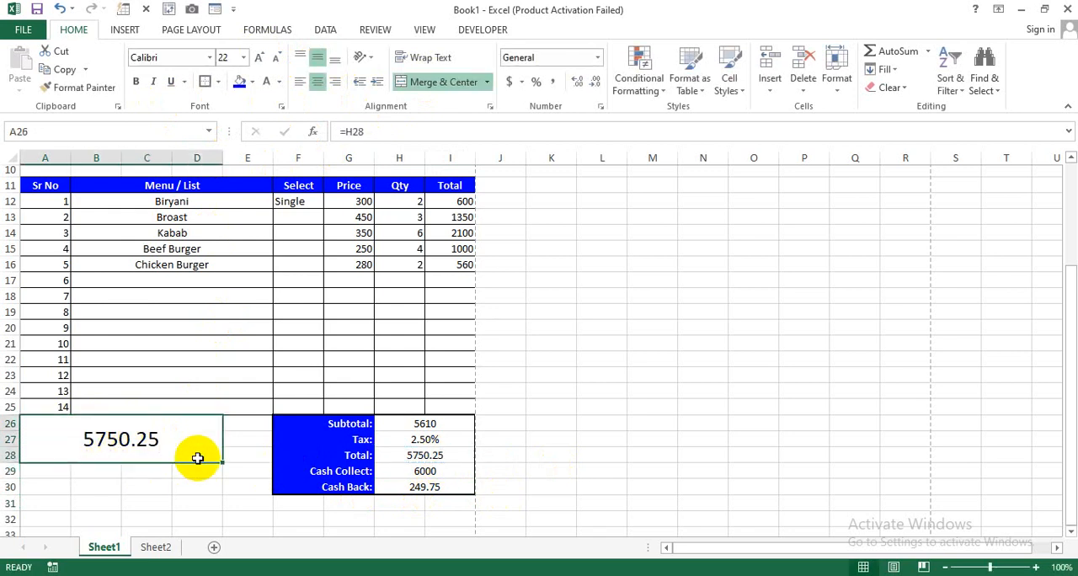
click(210, 57)
drag(338, 98, 353, 153)
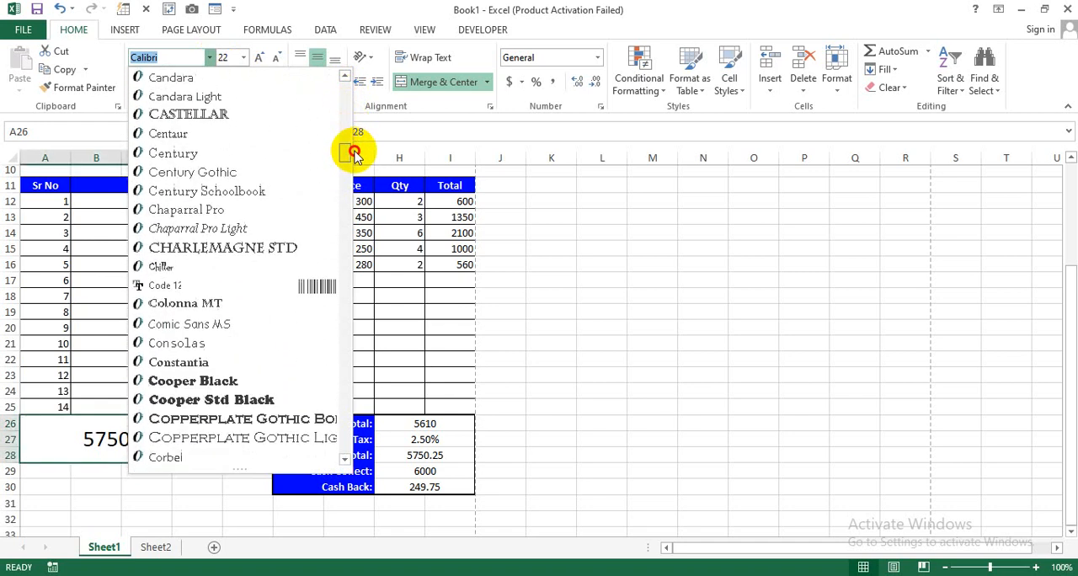
click(288, 289)
click(413, 456)
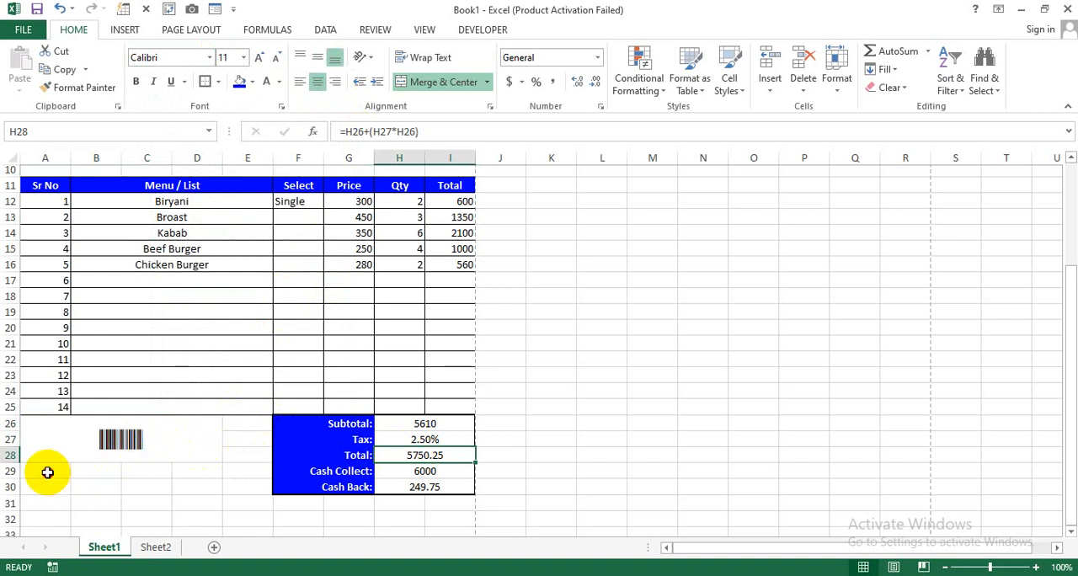
- Merge and centre cells A29 to D30 and enter "Sign:" followed by an underscore signature line
drag(45, 469, 192, 487)
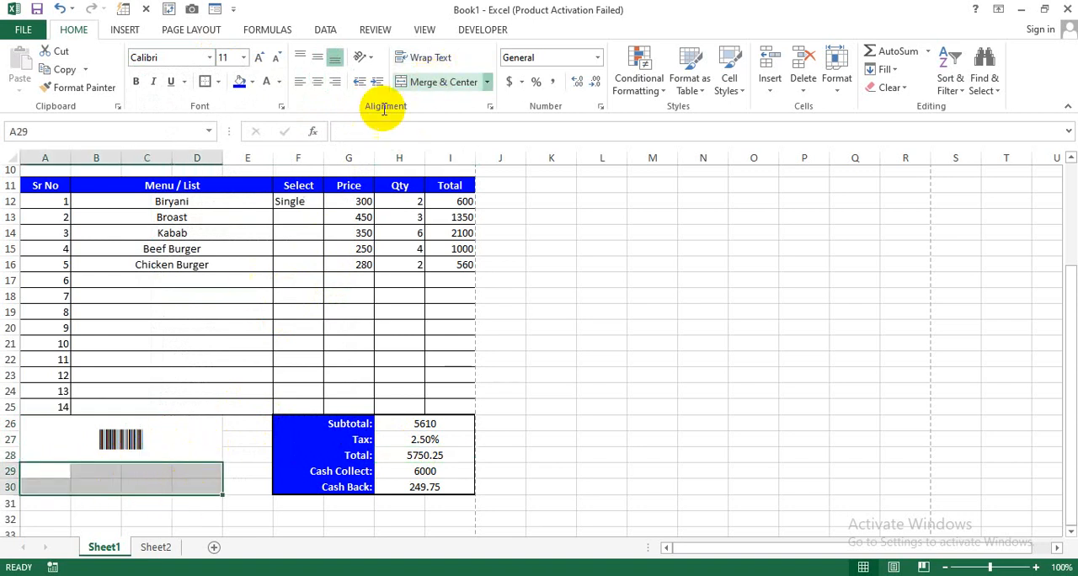
click(436, 82)
text(Sign: __________________)
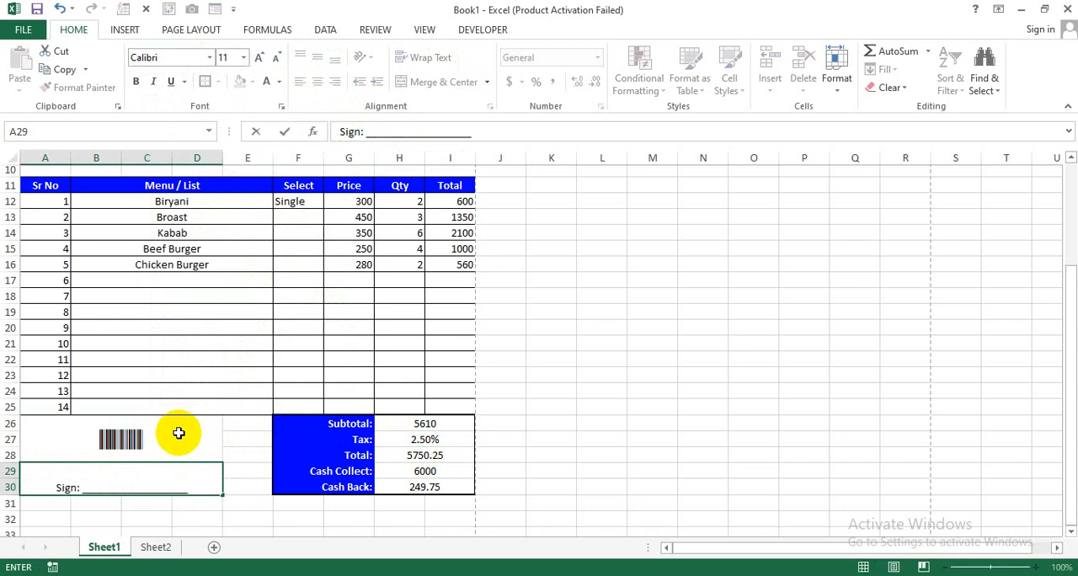
key(Return)
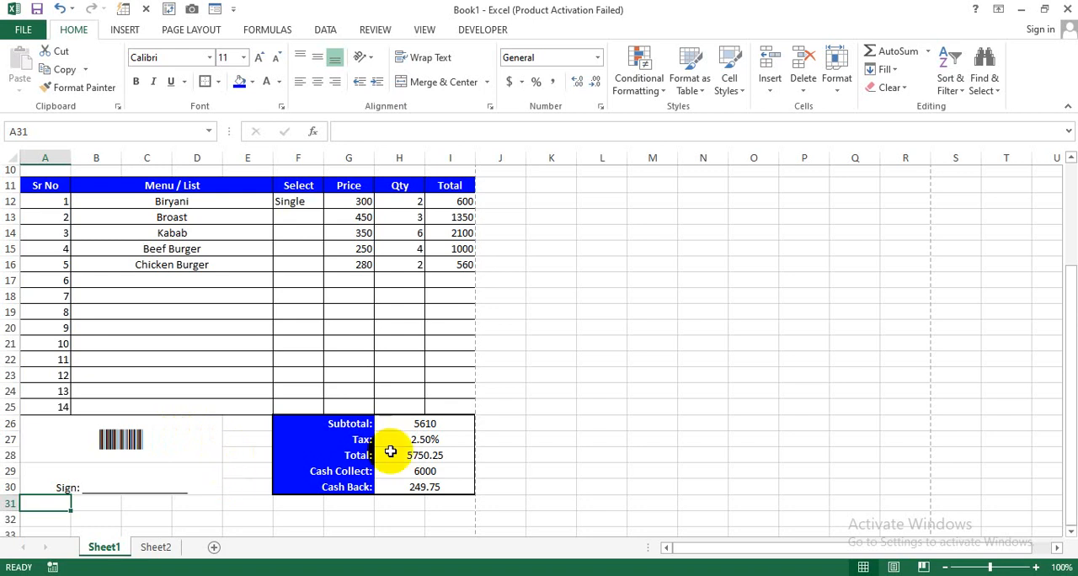
click(592, 436)
scroll(581, 440, up, 3)
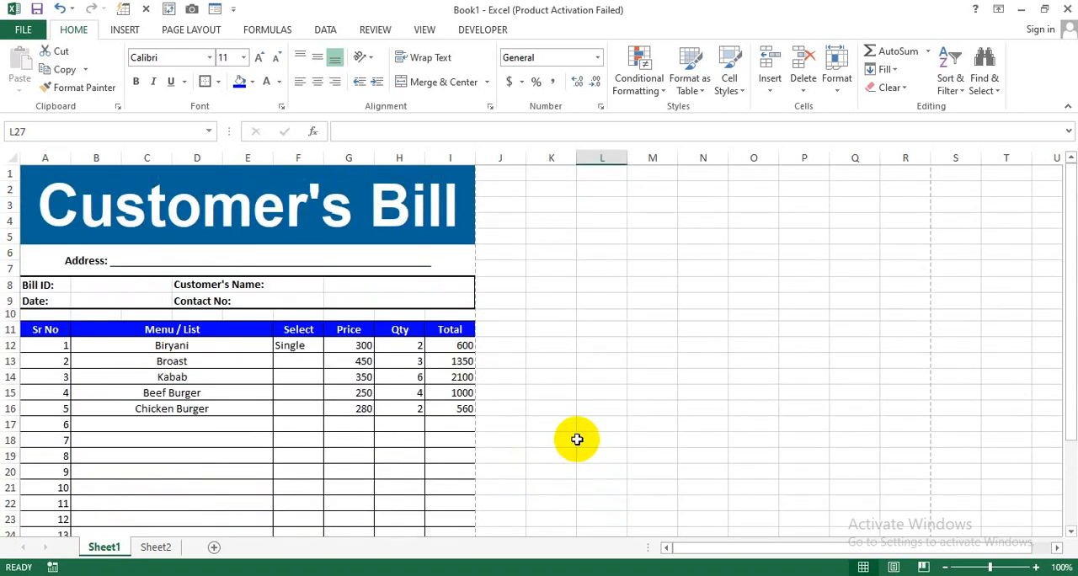
scroll(577, 438, down, 1)
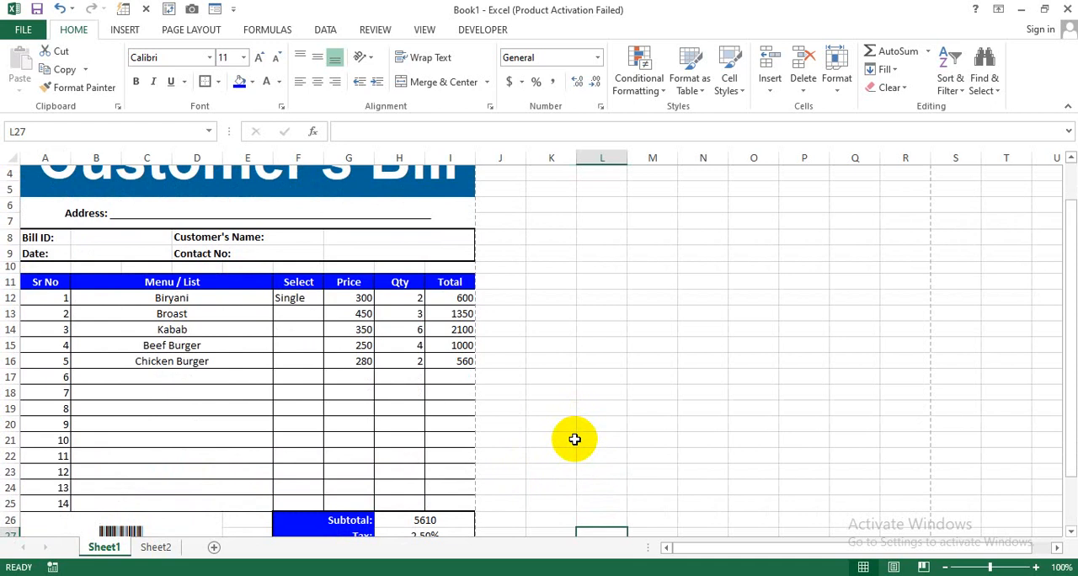
scroll(553, 433, up, 1)
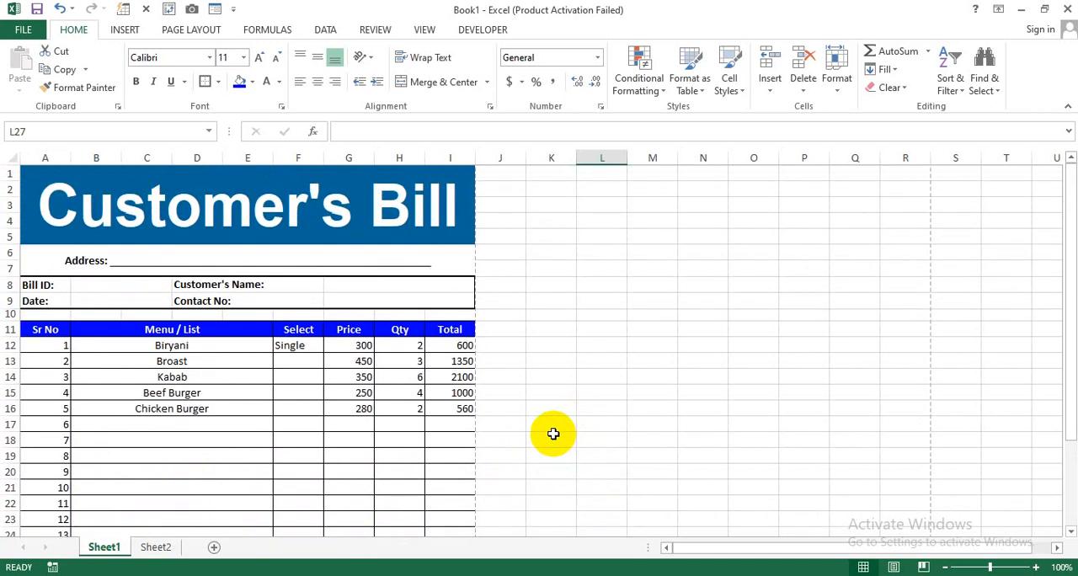